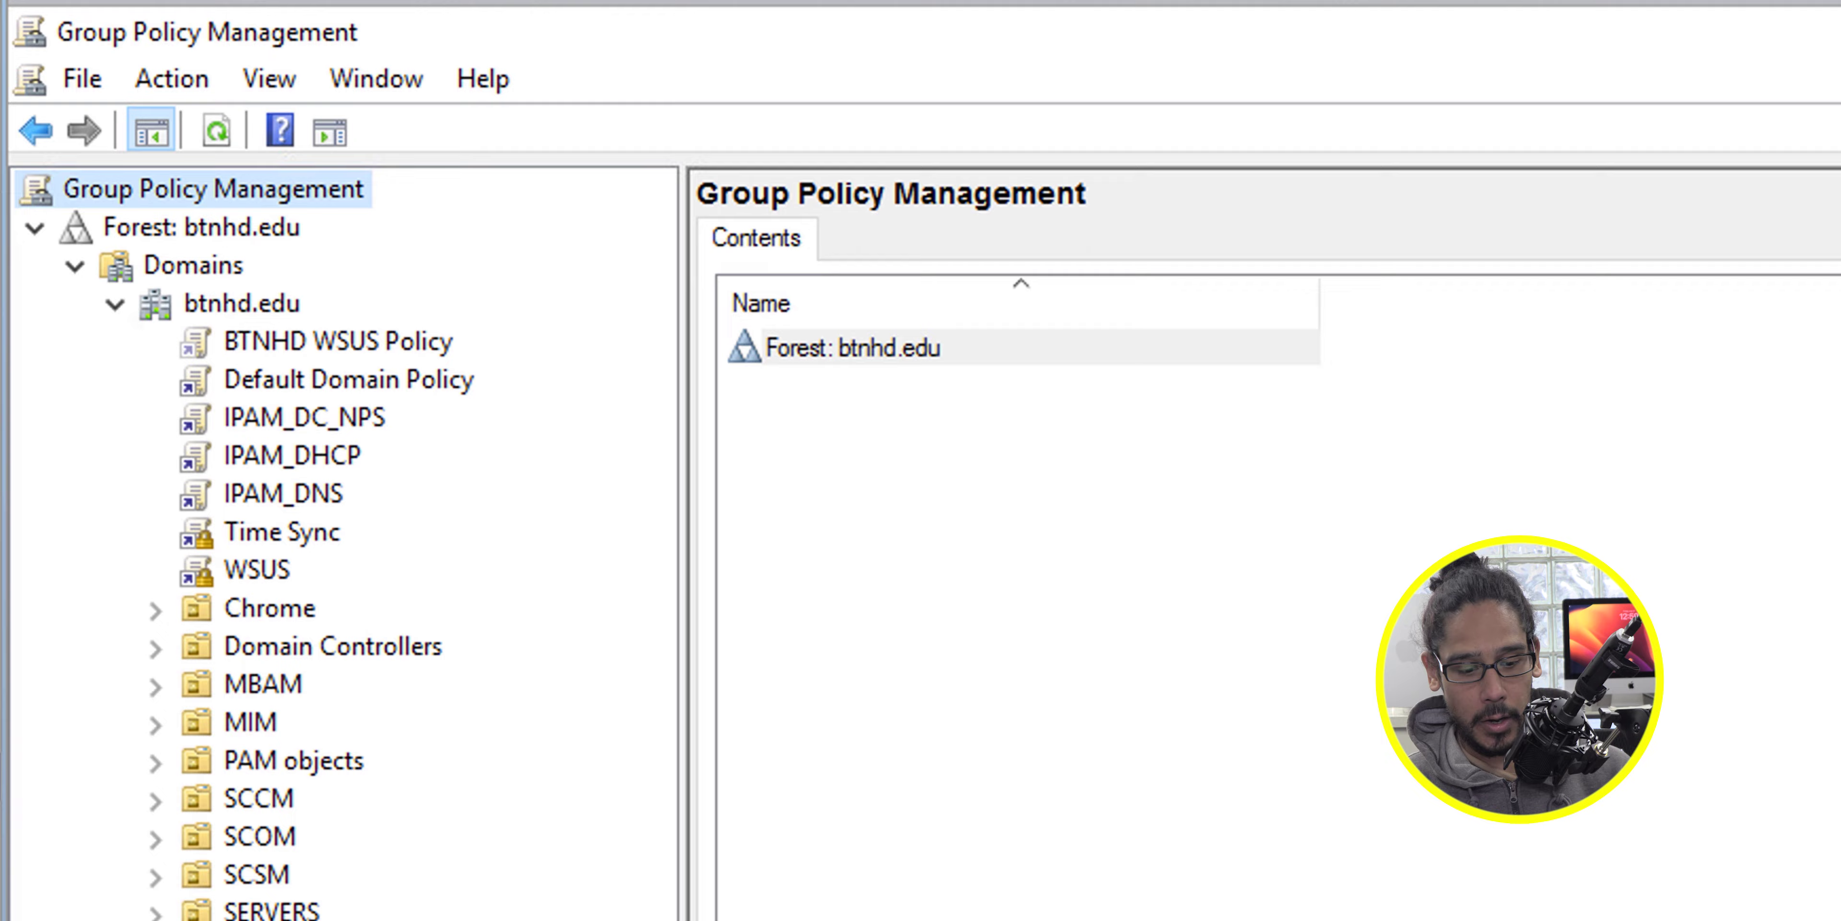
Create a new Group Policy Object named "FIREWALL: Allow KMS In" in the btnhd.edu domain
left_click(386, 845)
right_click(377, 649)
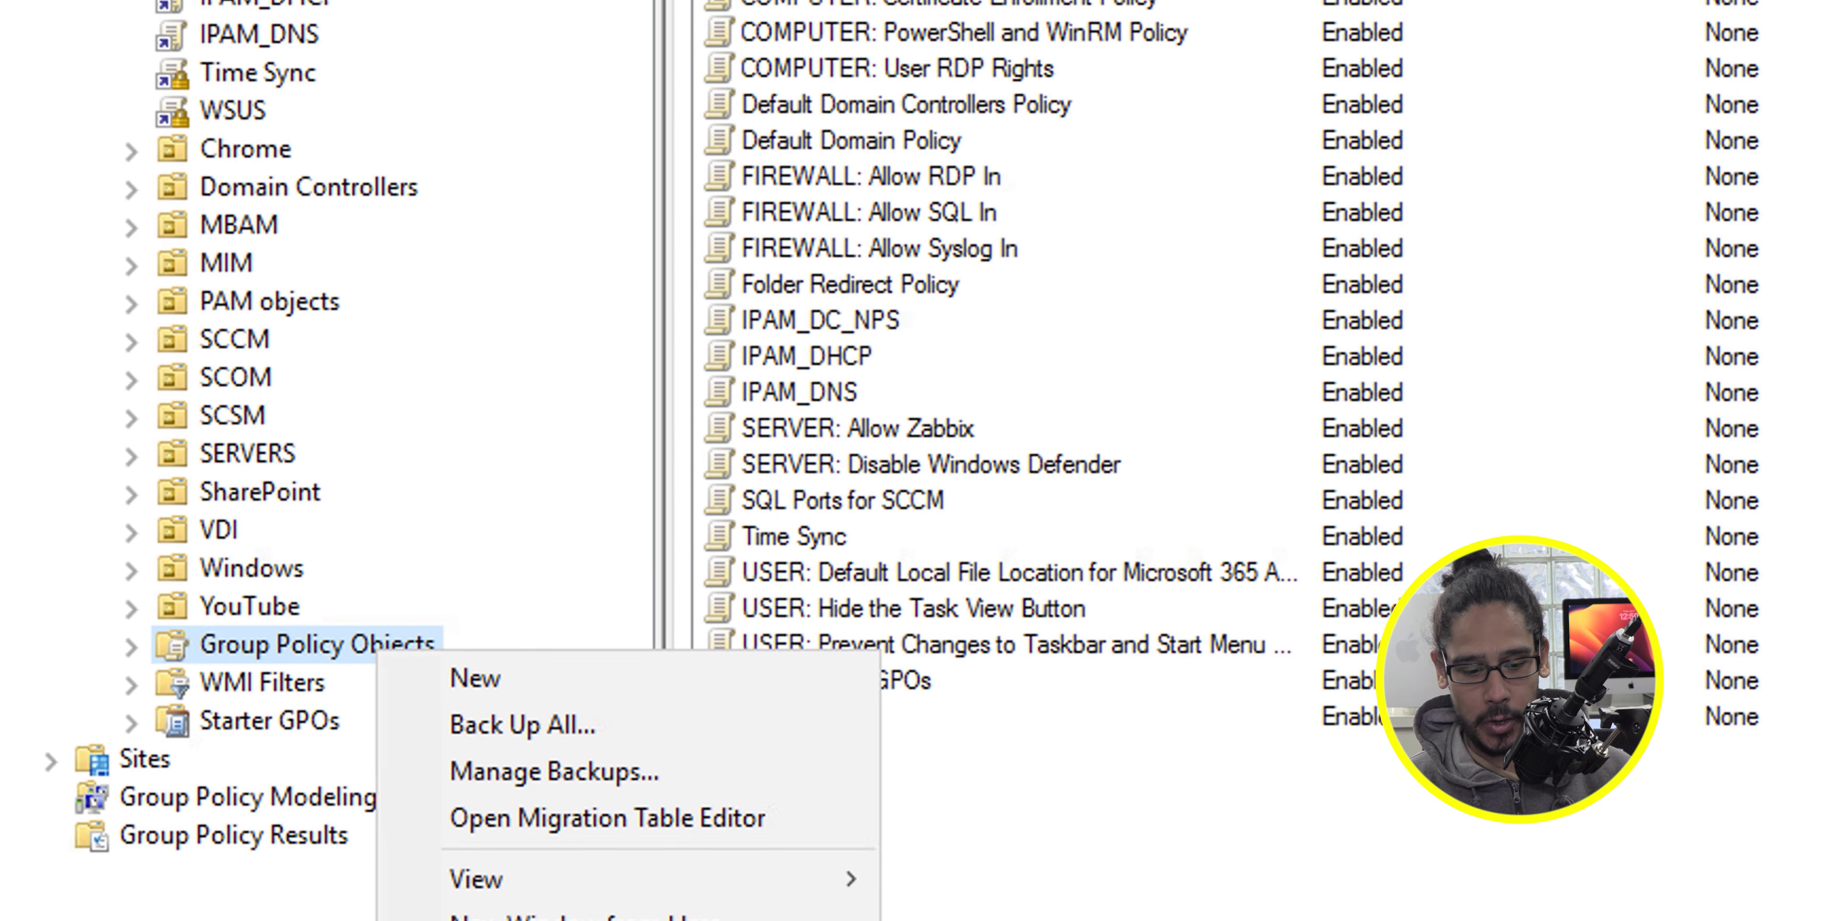
left_click(475, 678)
type("FIREWALL: Allow KMS In")
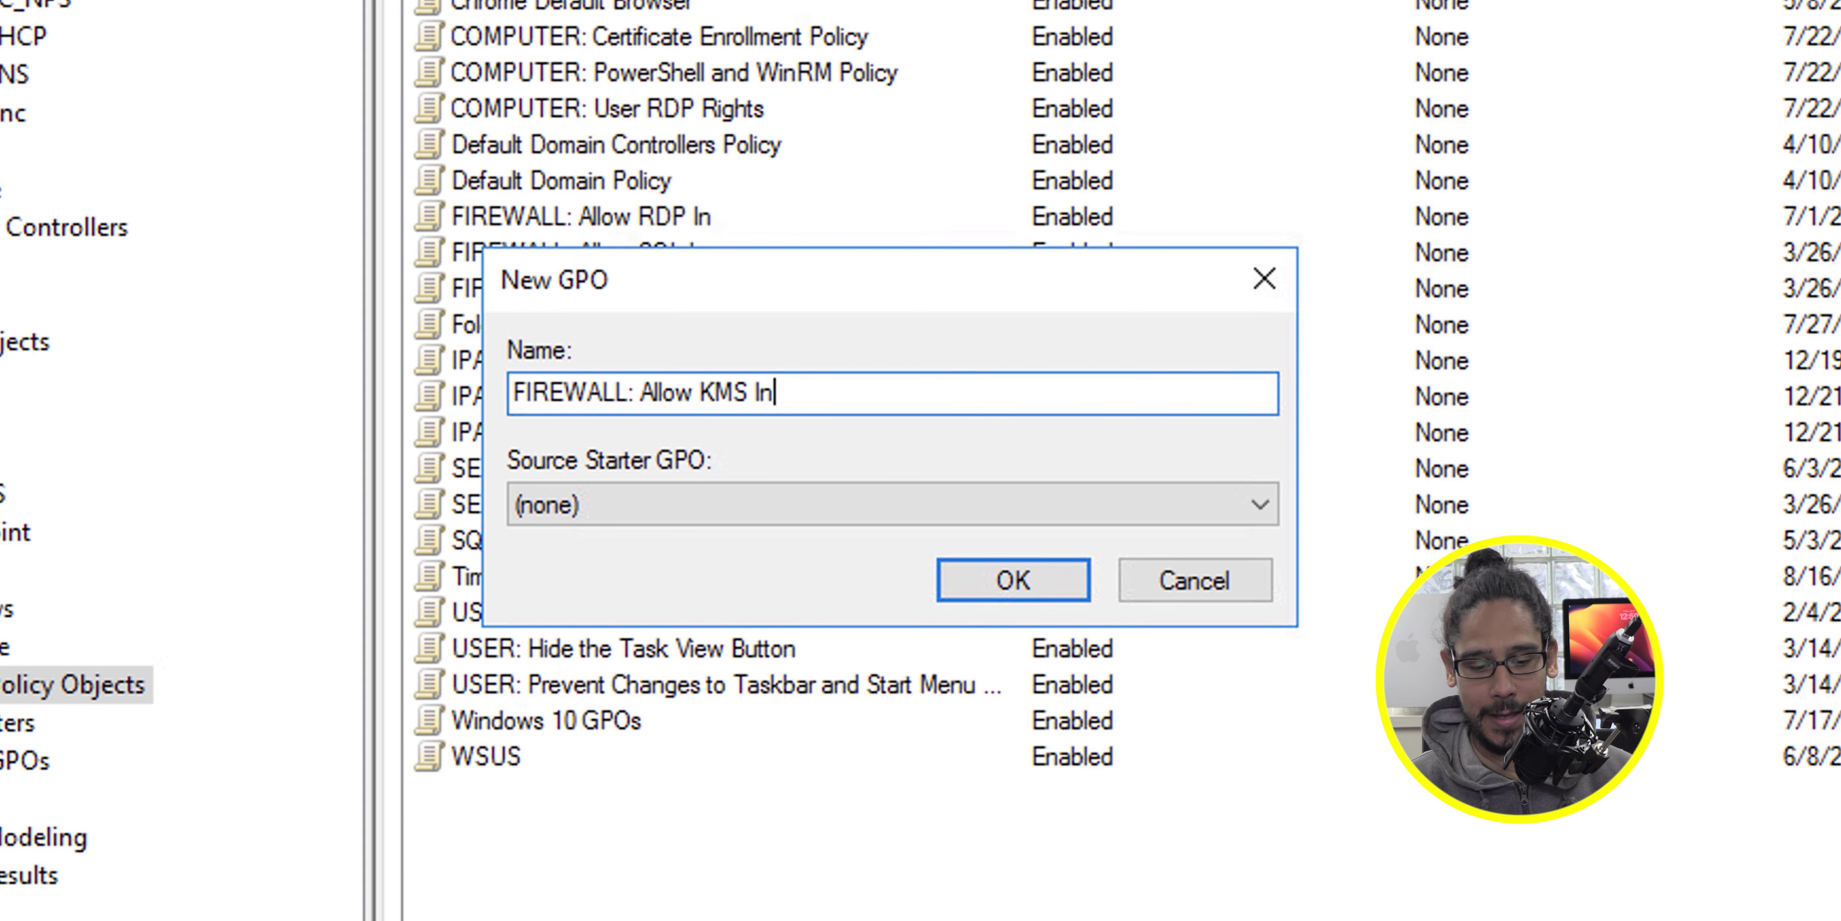
key("Return")
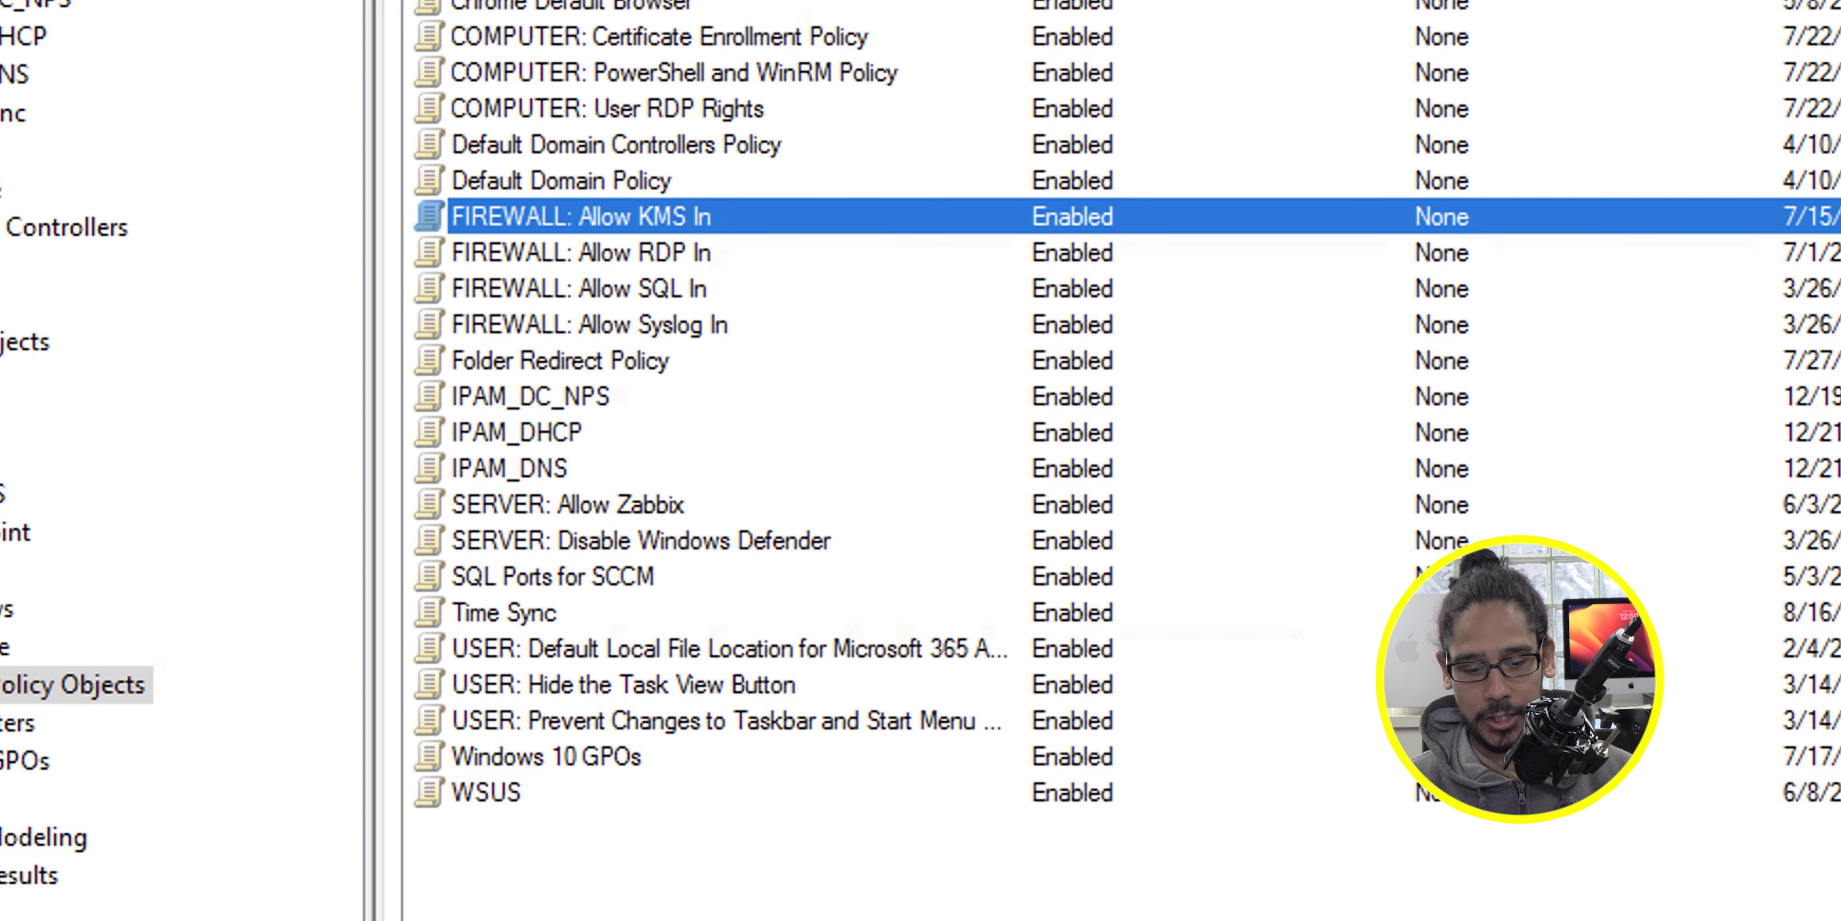
Open the FIREWALL: Allow KMS In policy for editing and expand Computer Configuration > Policies > Windows Settings
right_click(695, 217)
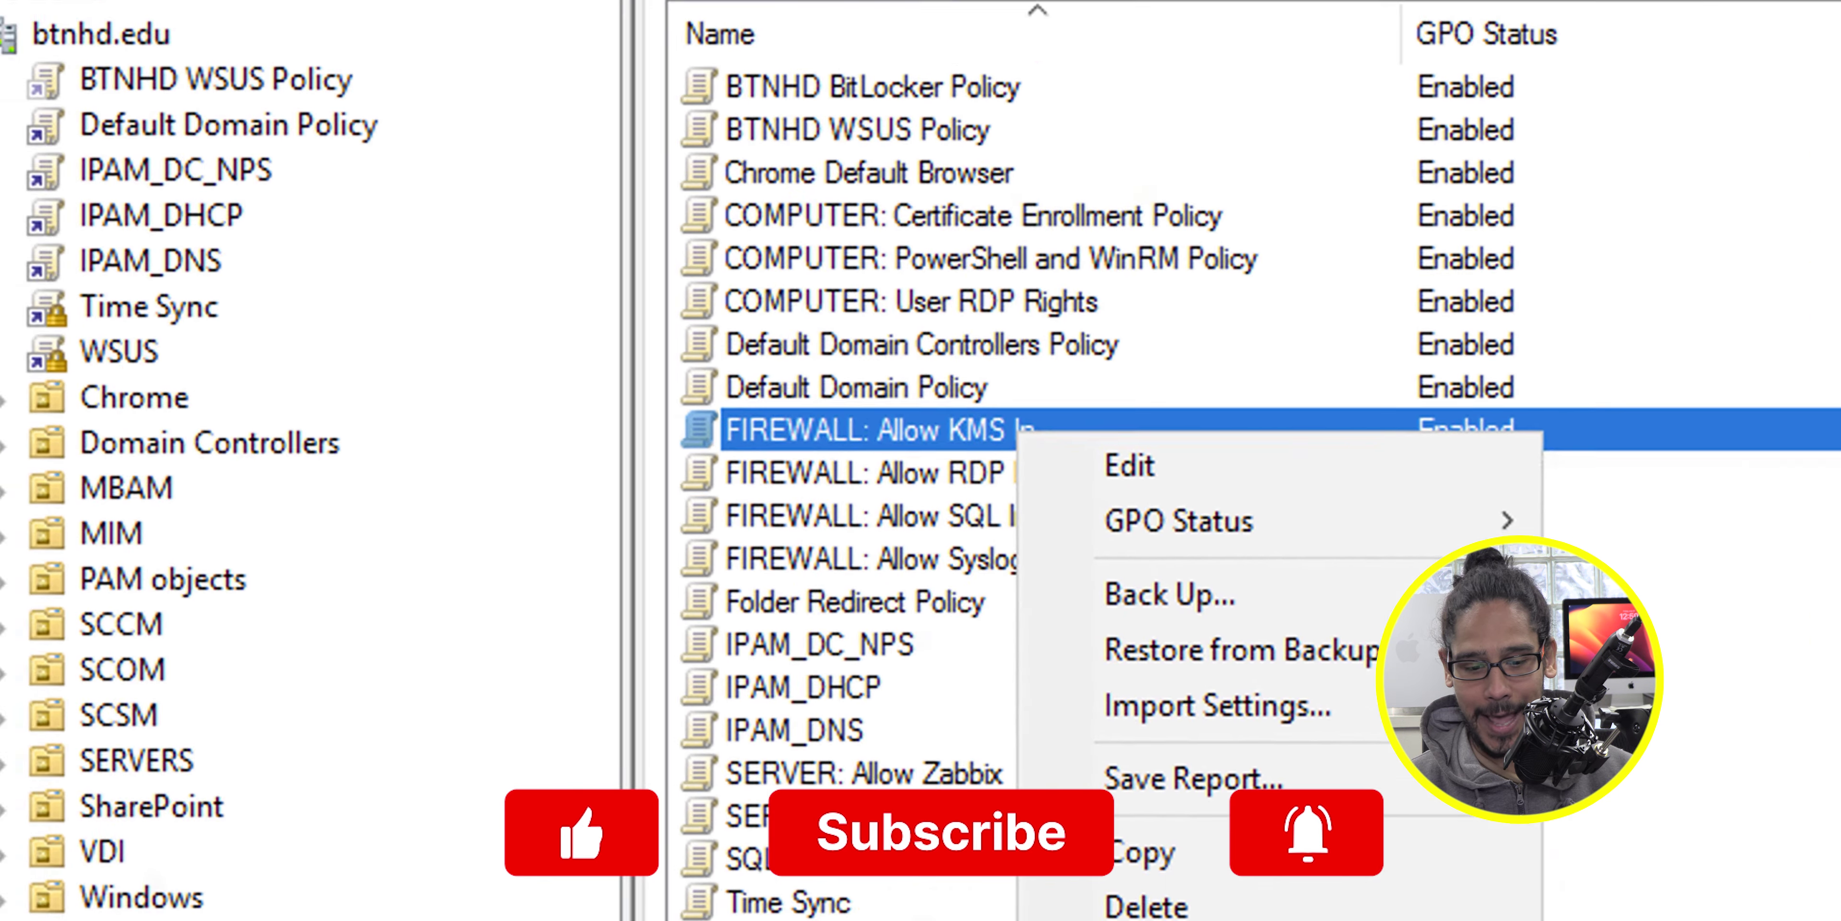
left_click(791, 246)
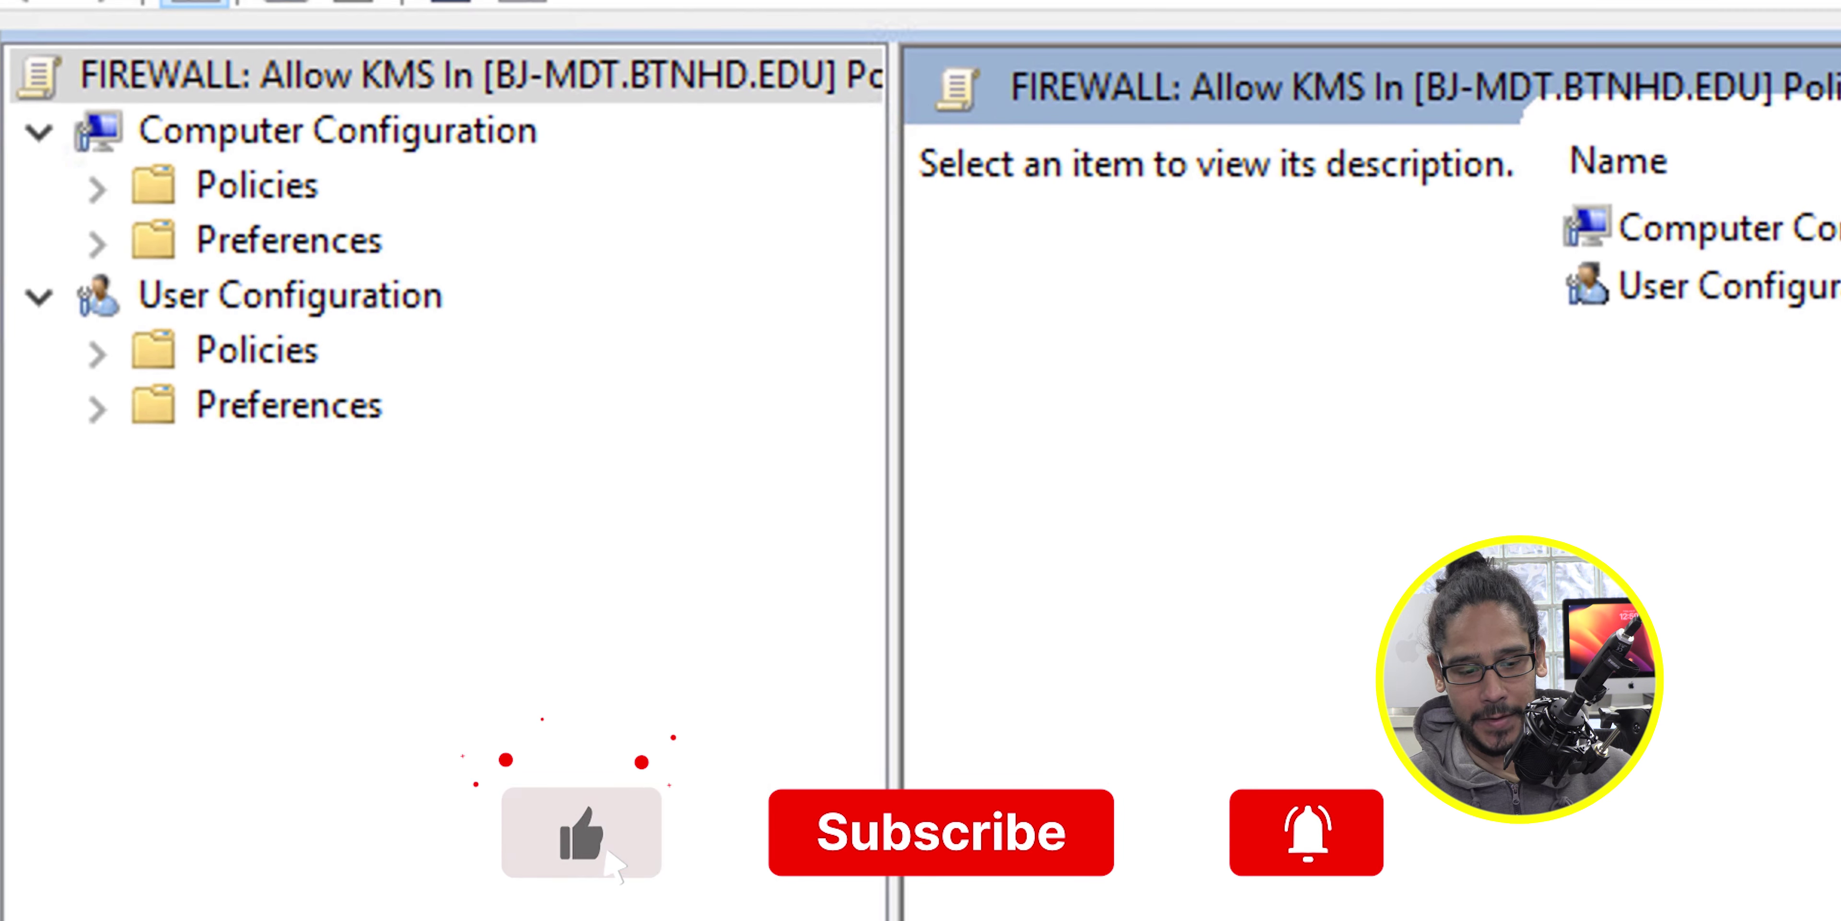
key("Down")
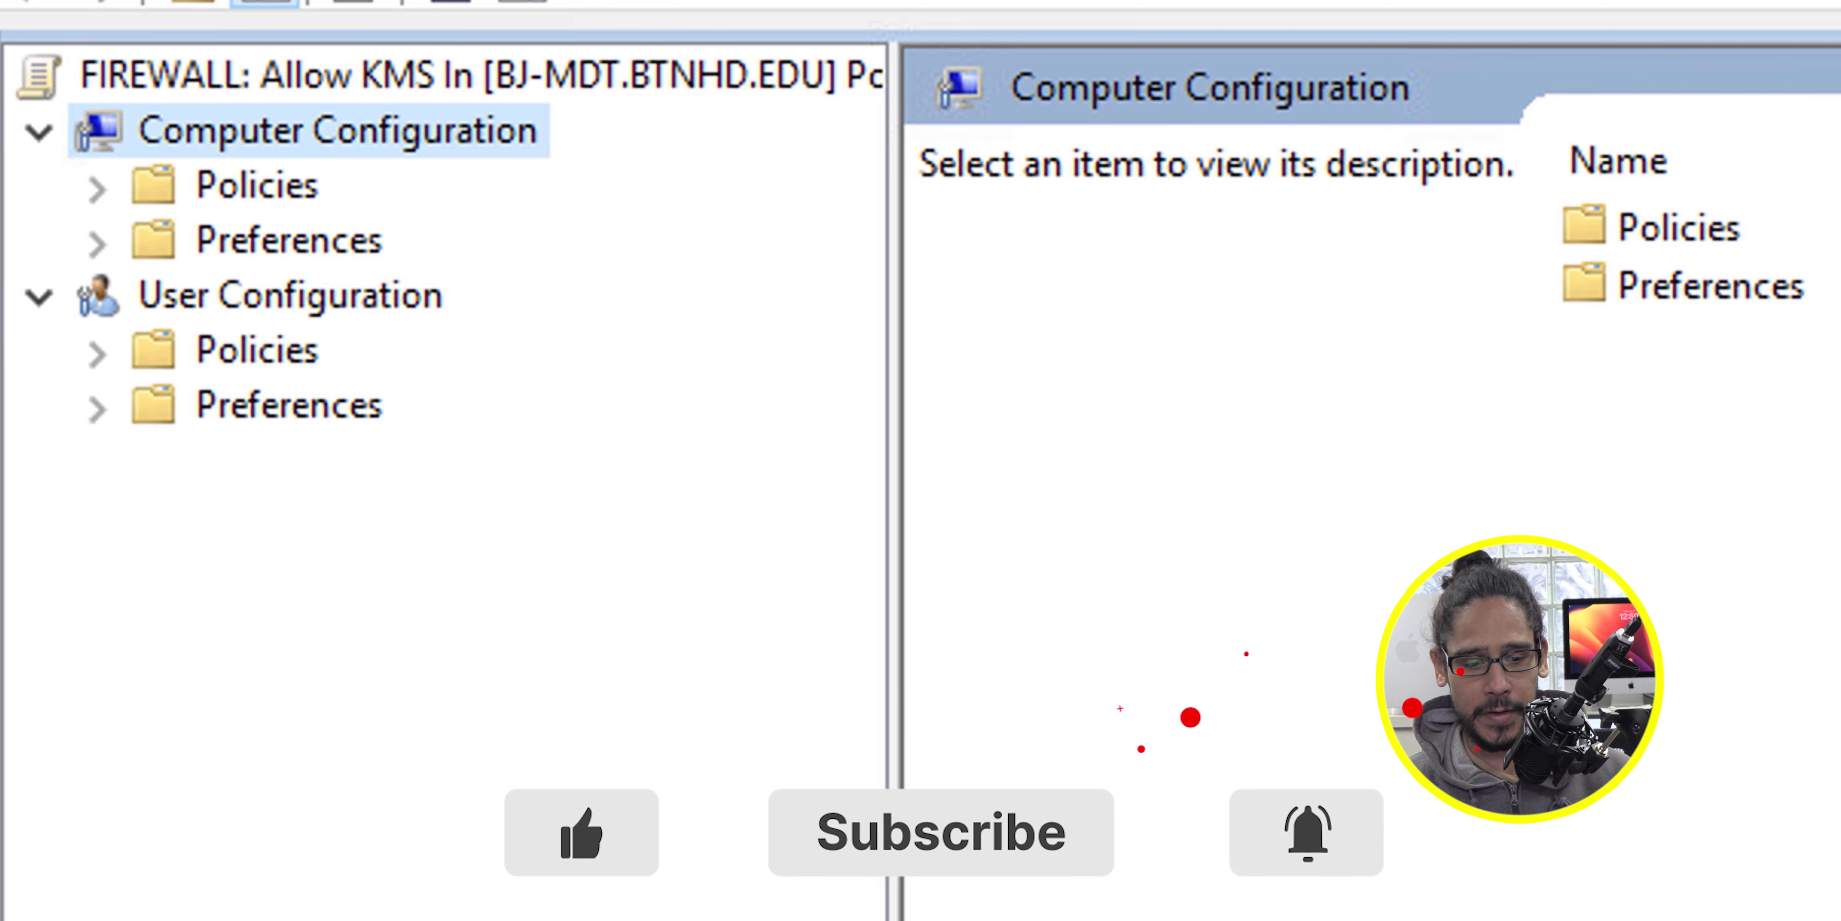
key("Down")
key("Right")
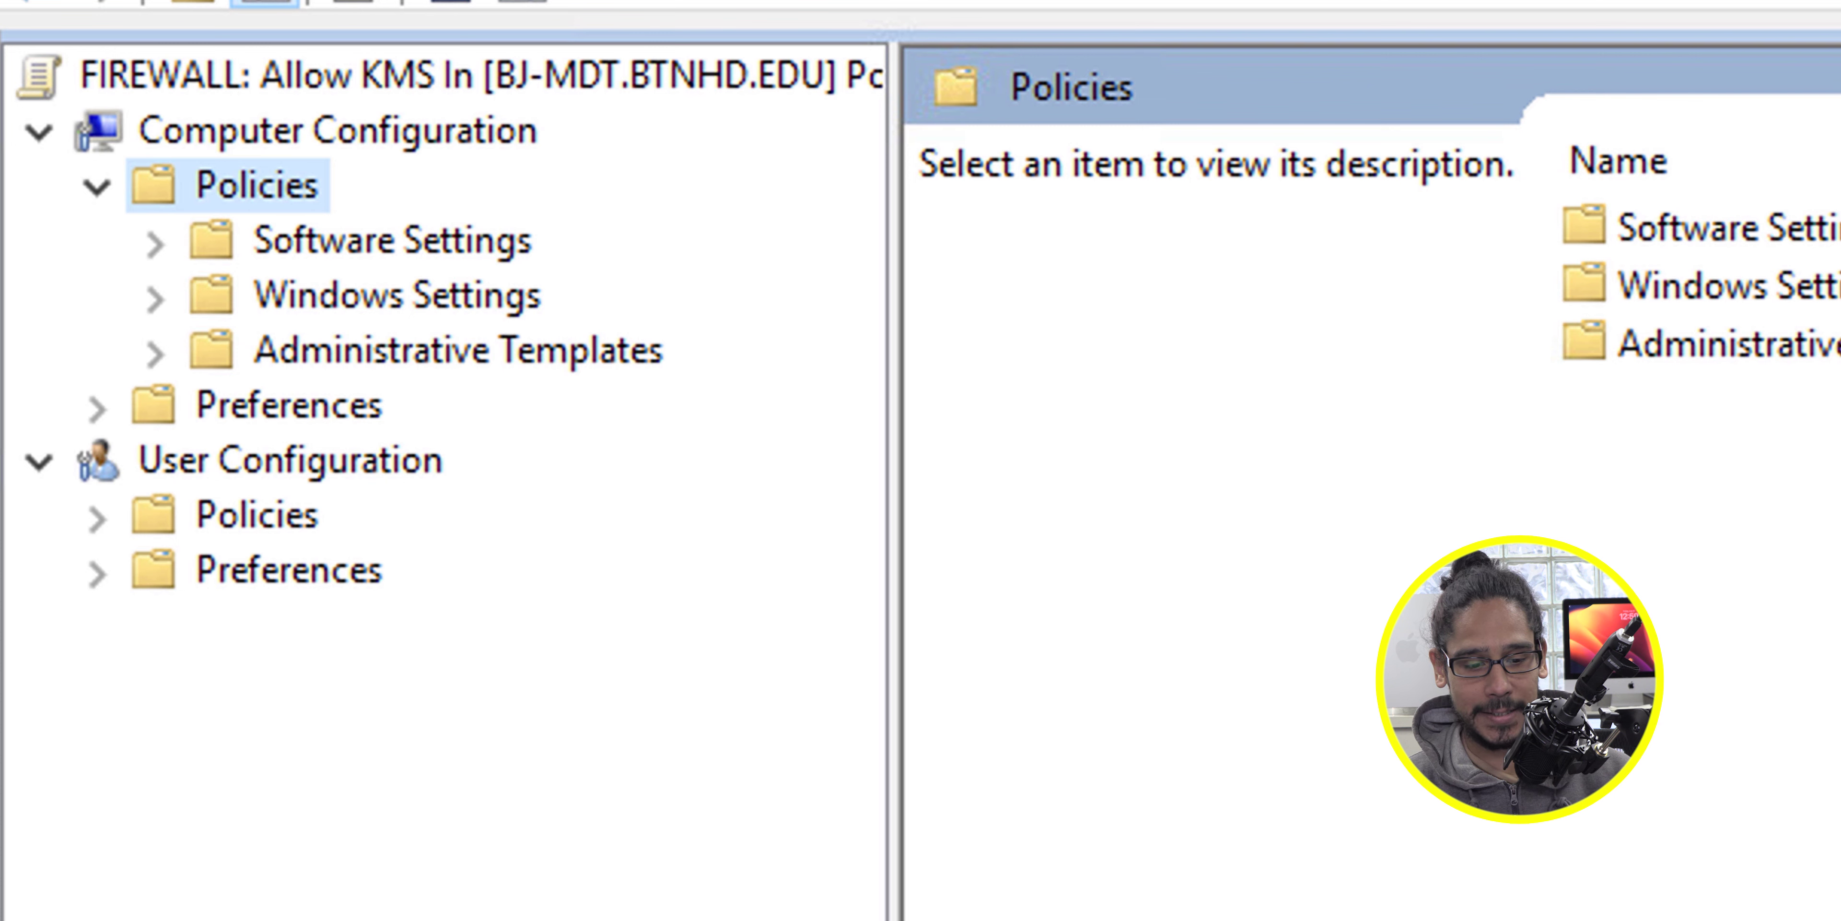
key("Down")
key("Down")
key("Right")
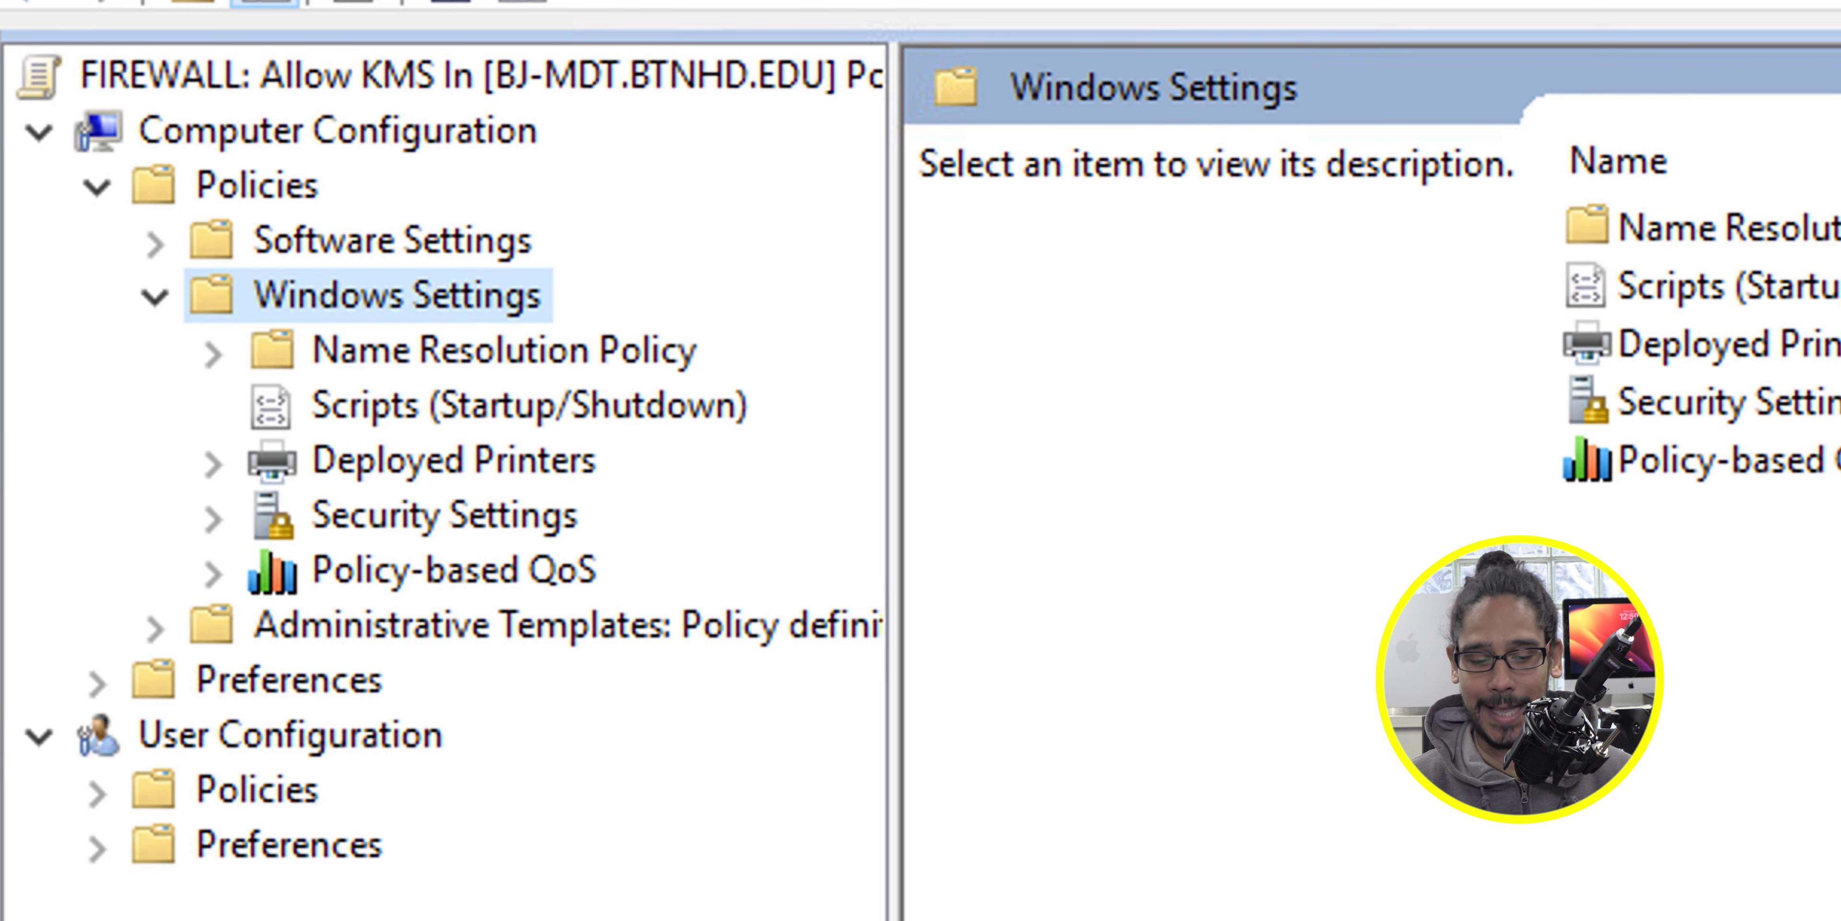
Expand Security Settings and both Windows Firewall with Advanced Security levels to reach the firewall rule categories
key("Down")
key("Down")
key("Down")
key("Down")
key("Right")
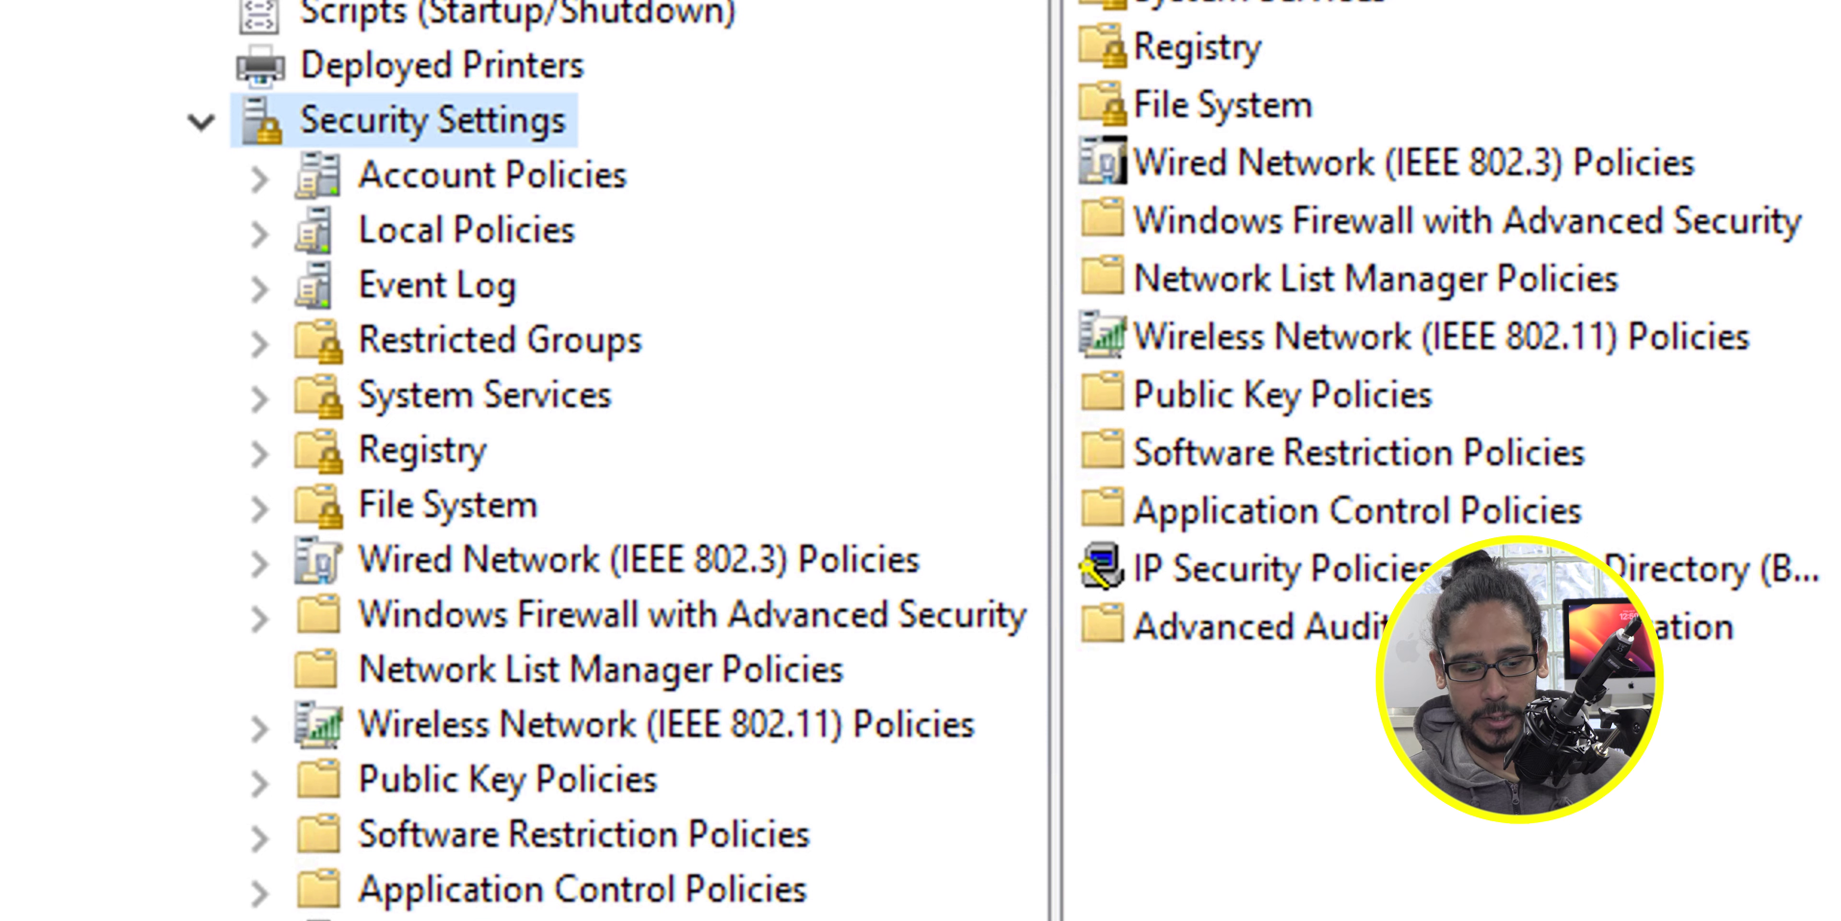
double_click(692, 615)
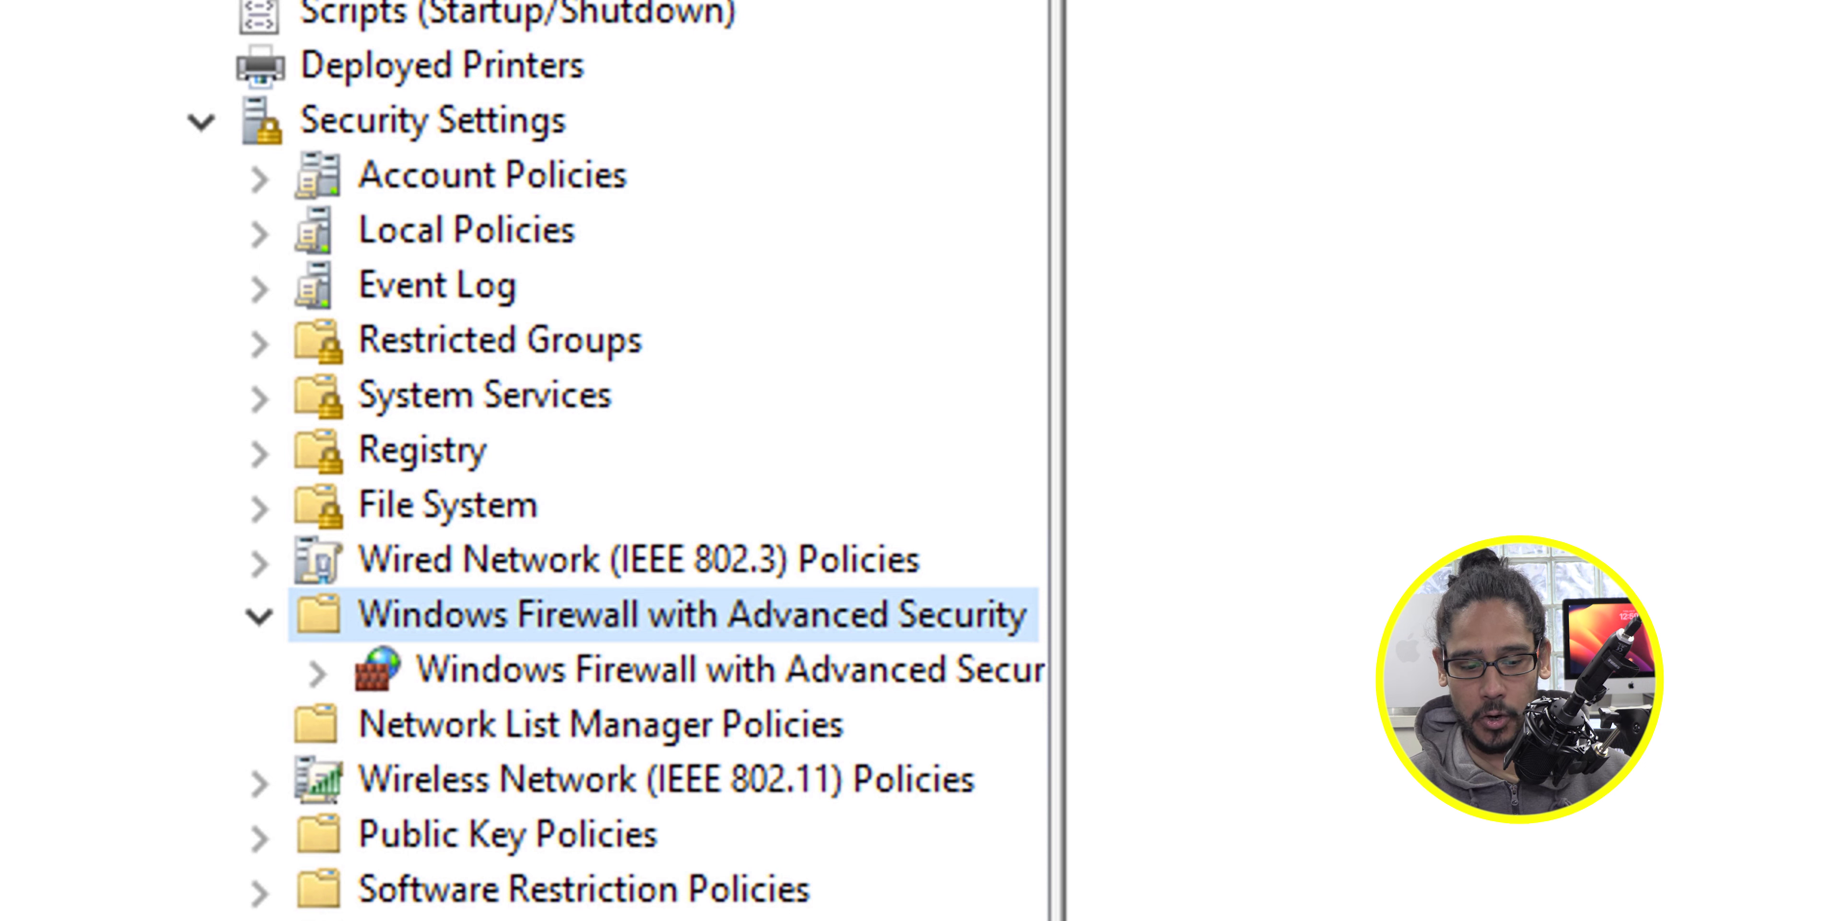
key("Down")
key("Right")
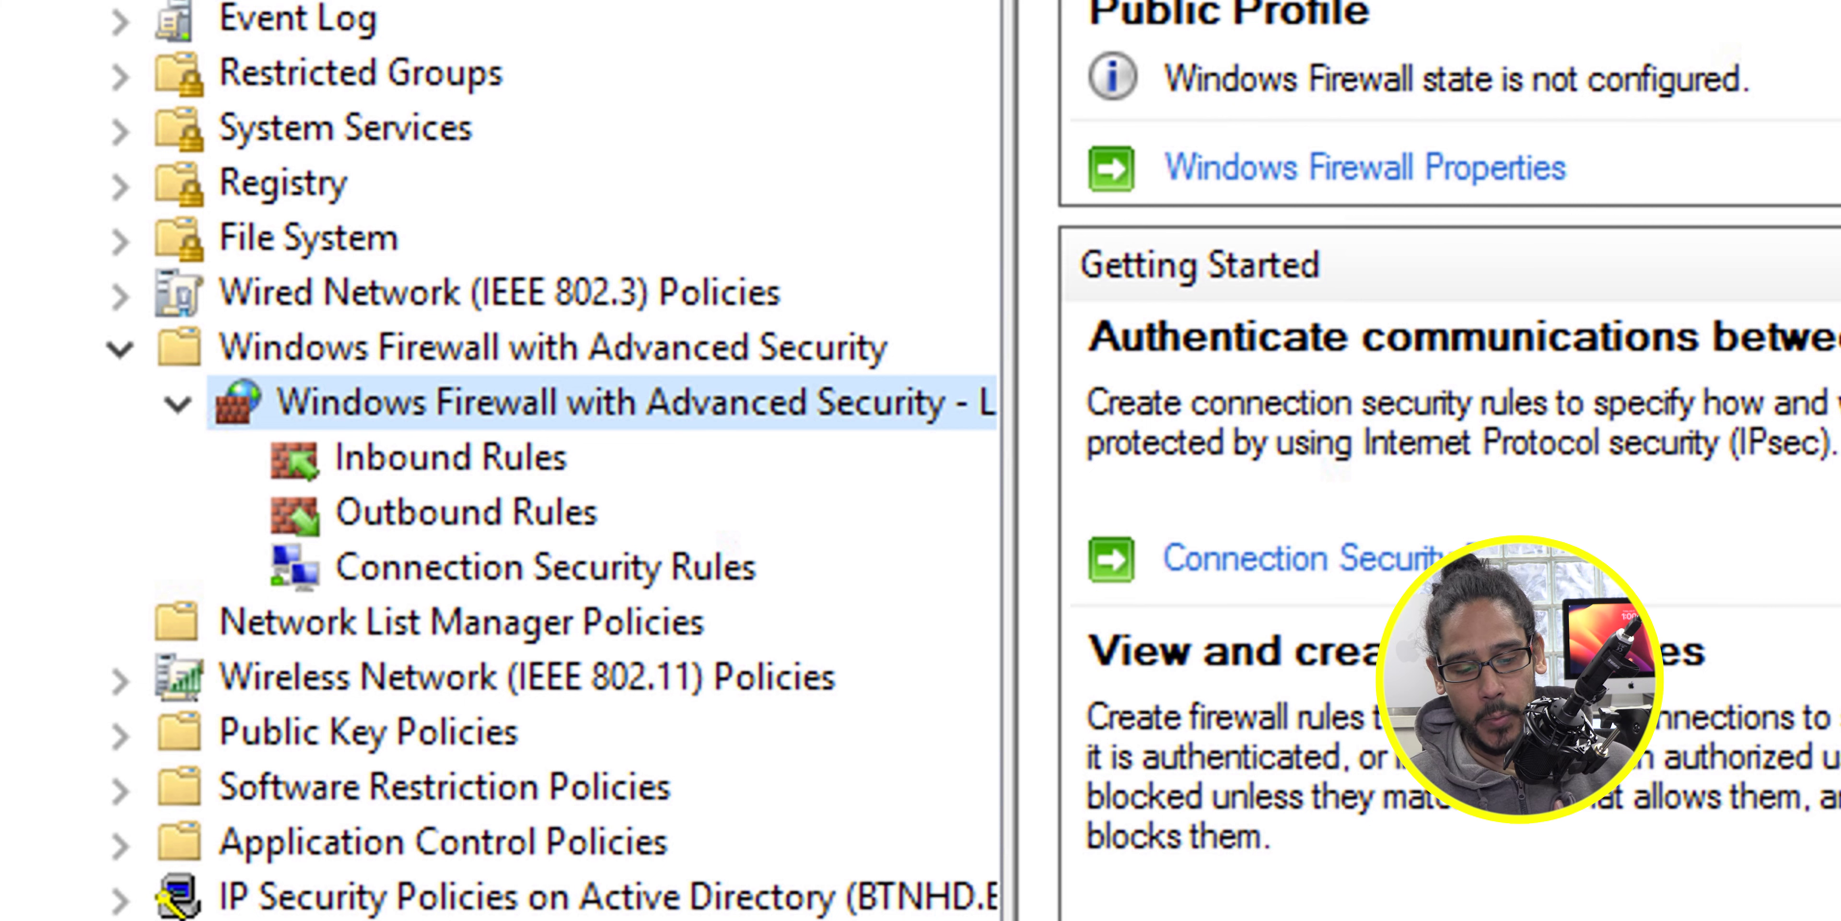
Start a new inbound rule of type Port for TCP with specific local port 1688
left_click(450, 458)
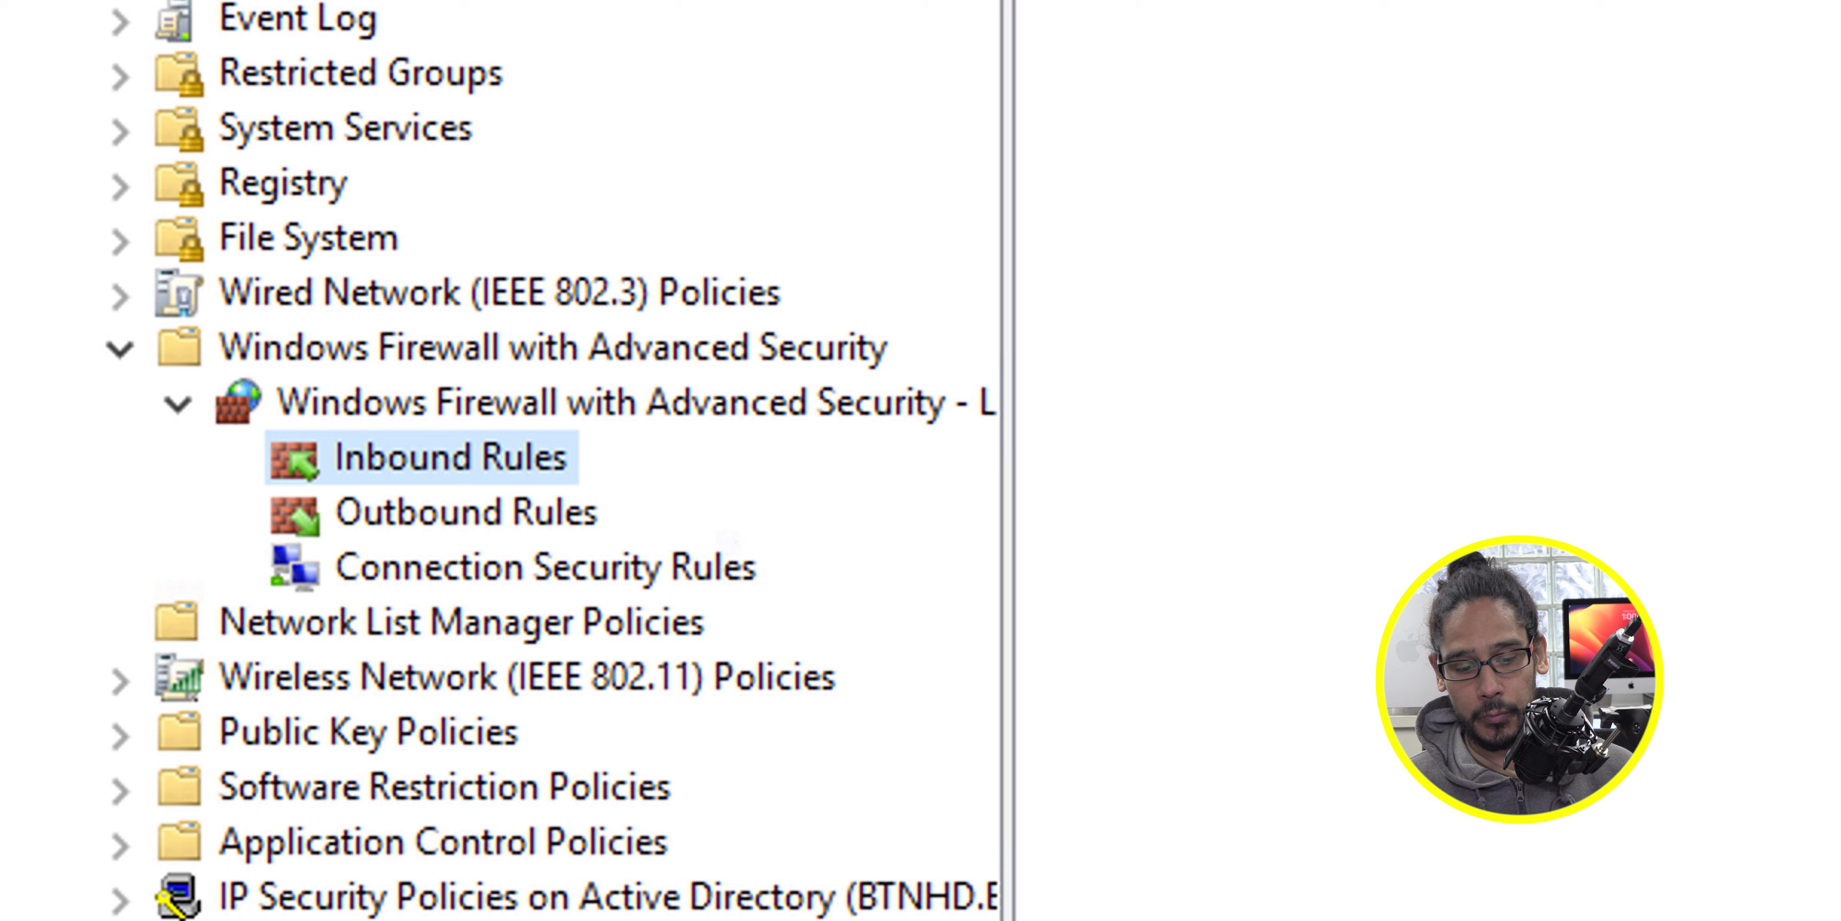
right_click(512, 461)
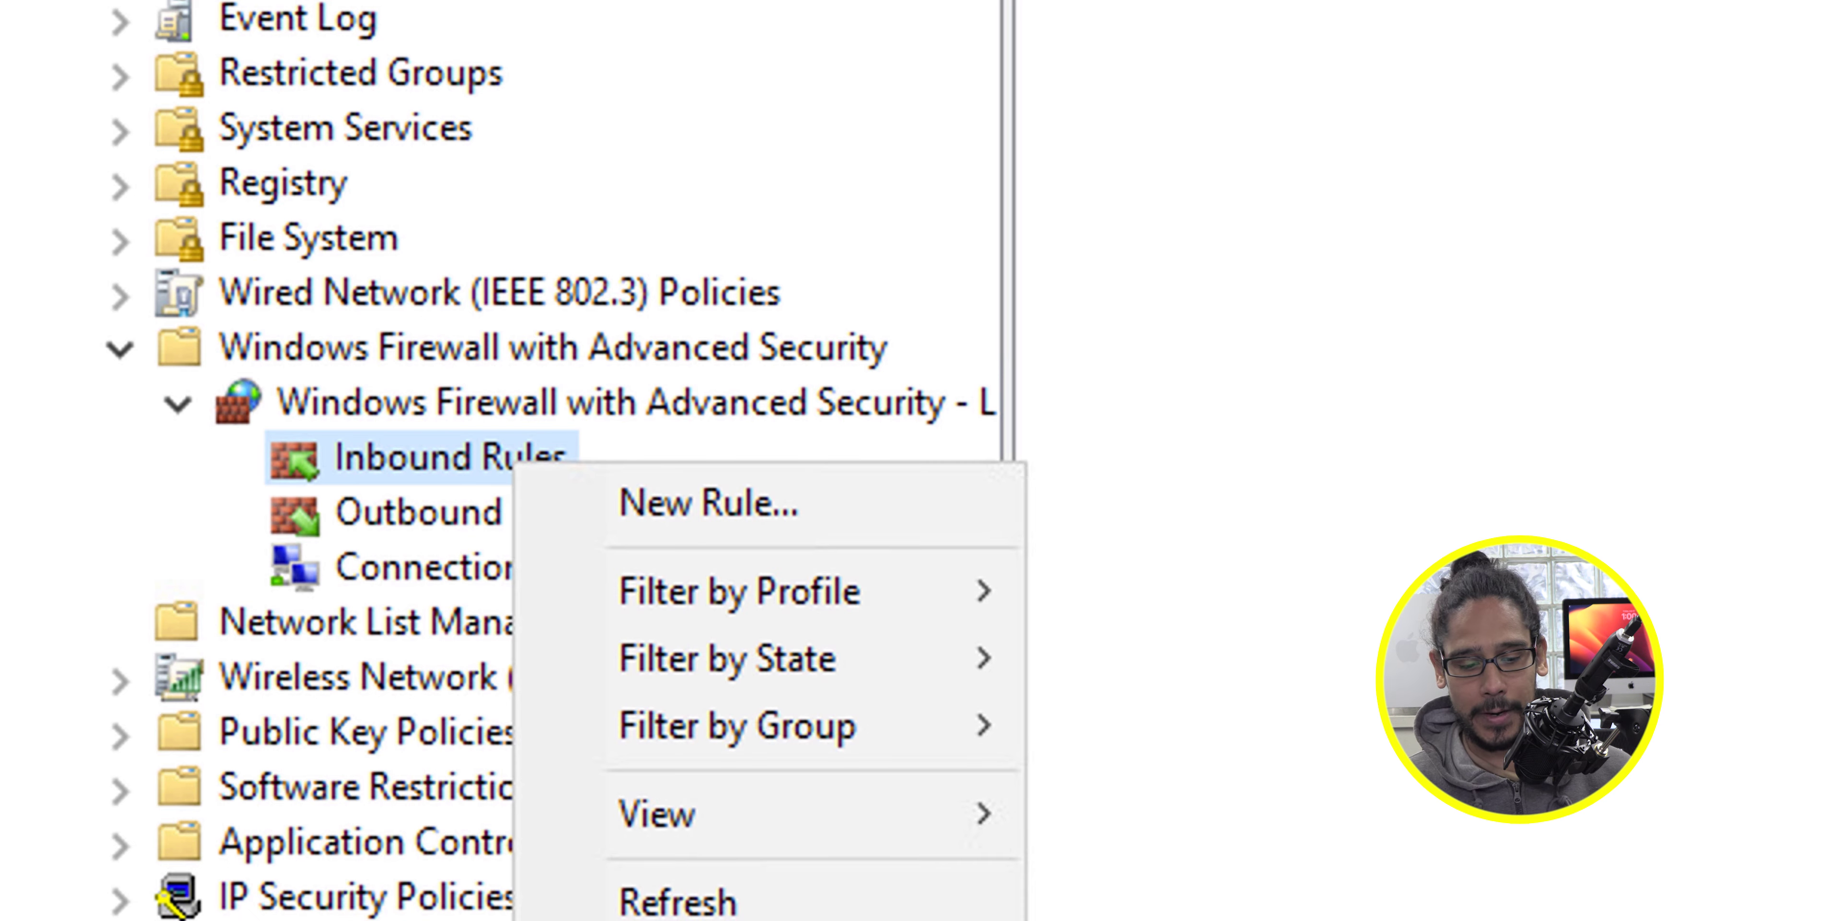
left_click(707, 504)
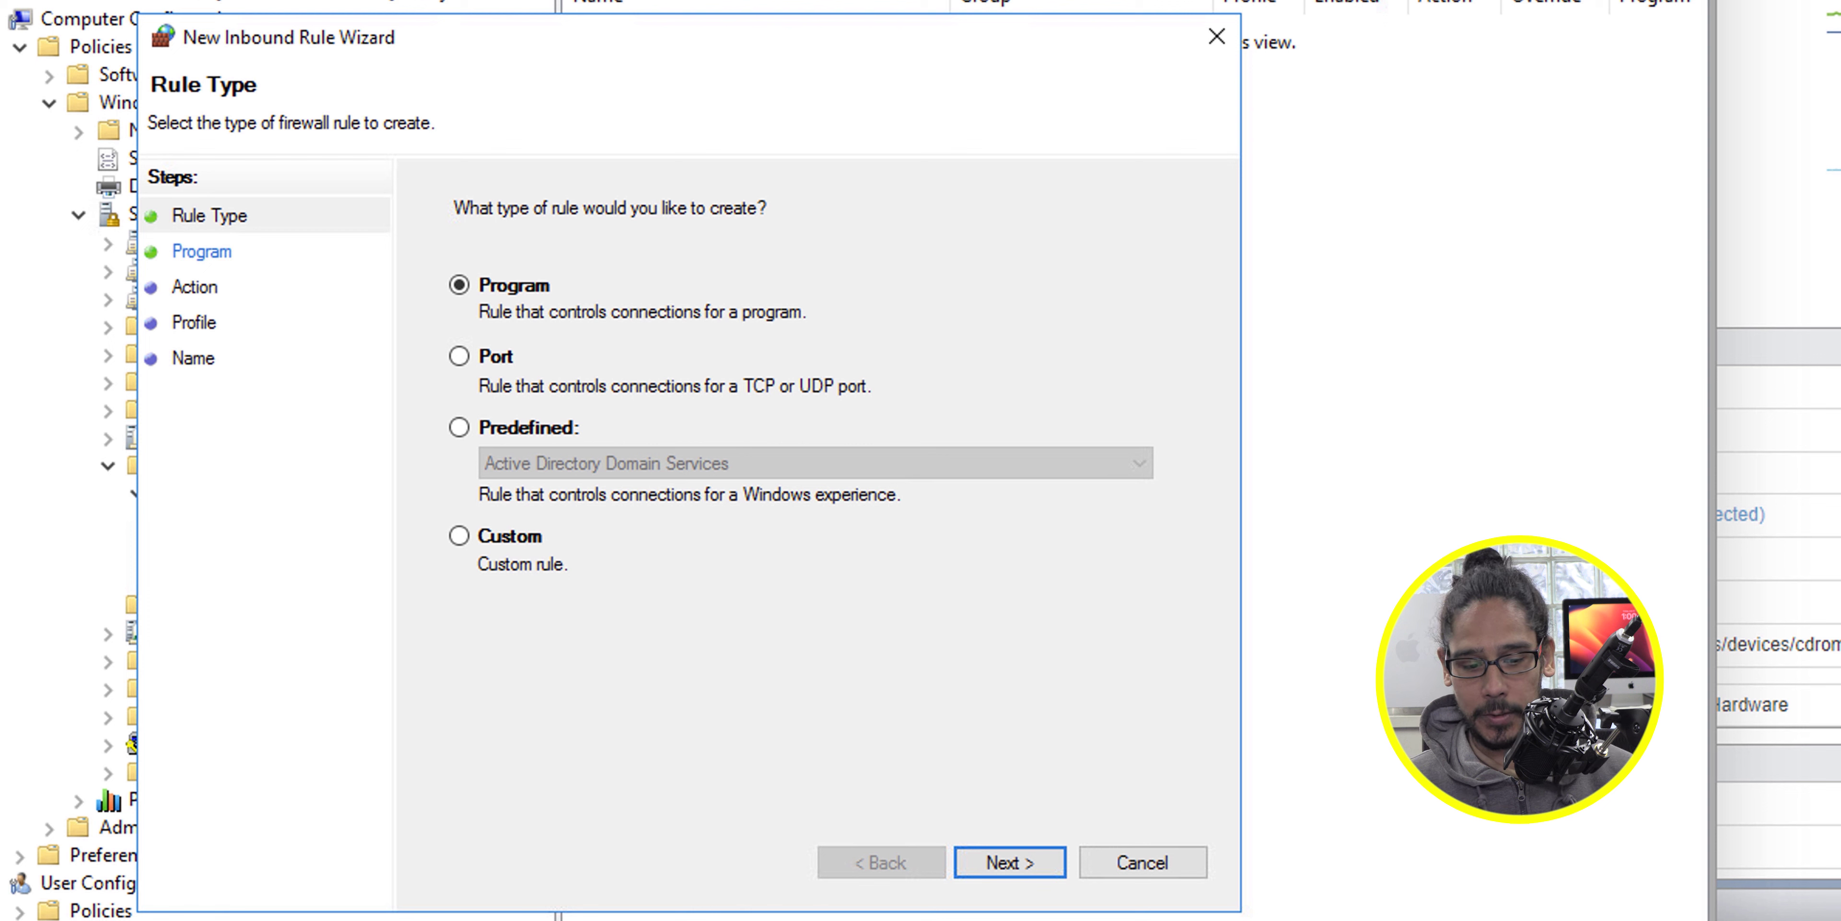
left_click(460, 356)
left_click(1009, 862)
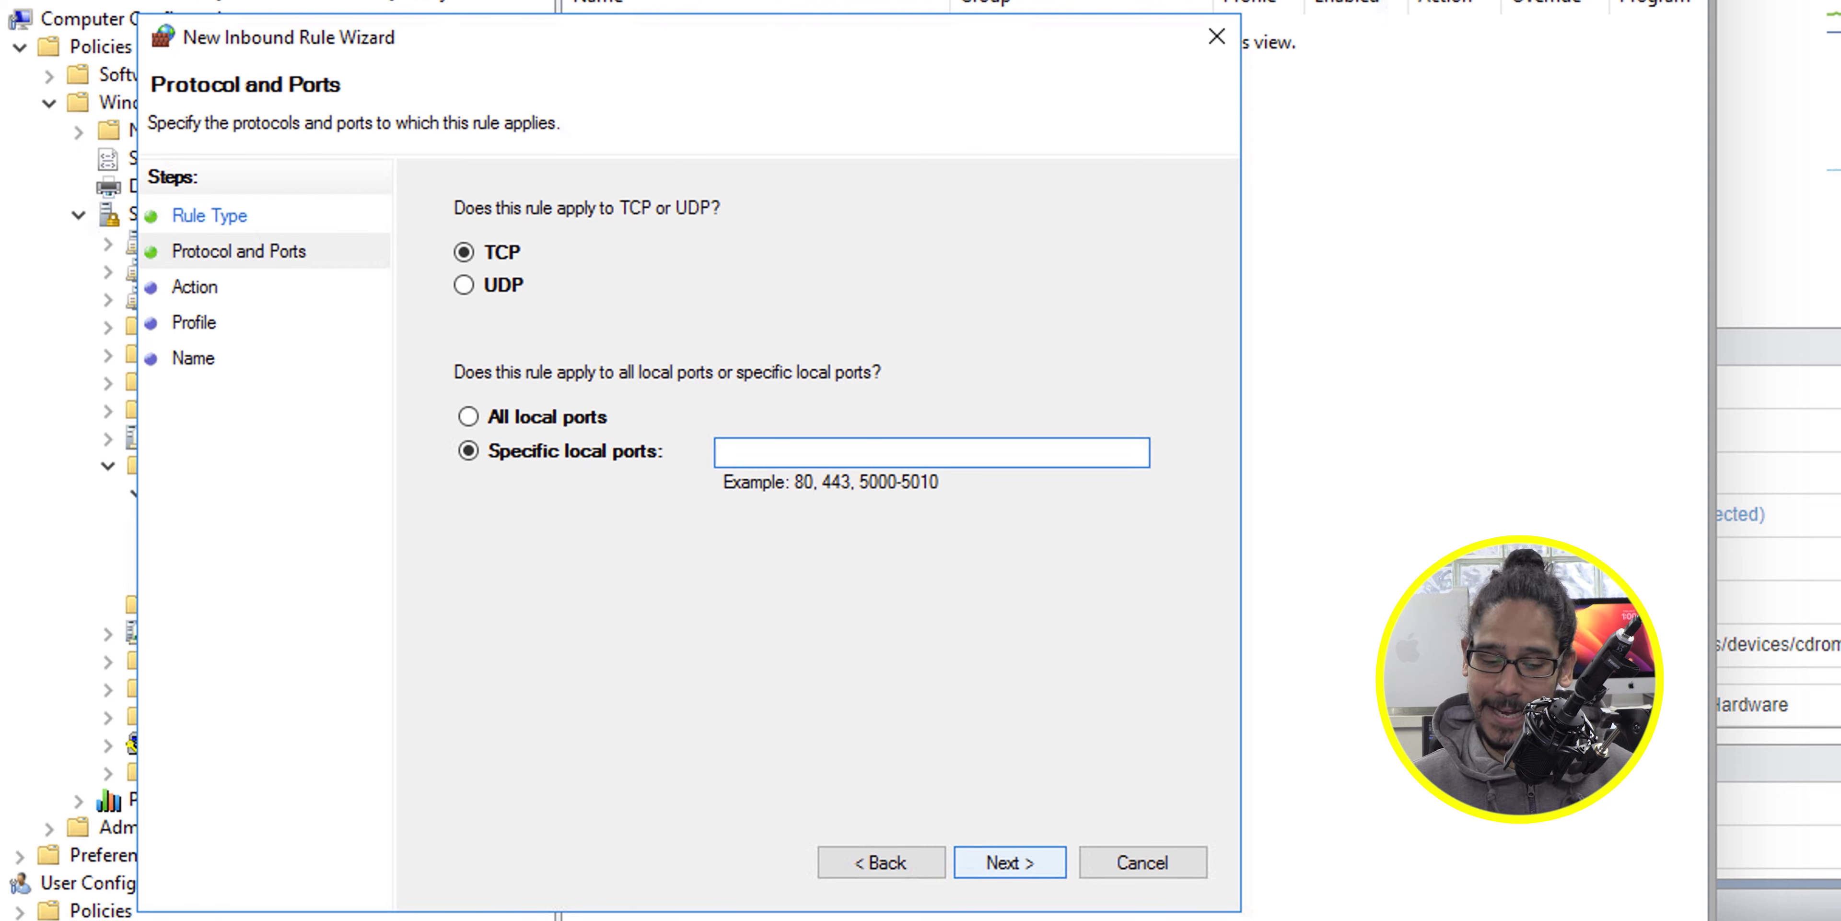
type("1688")
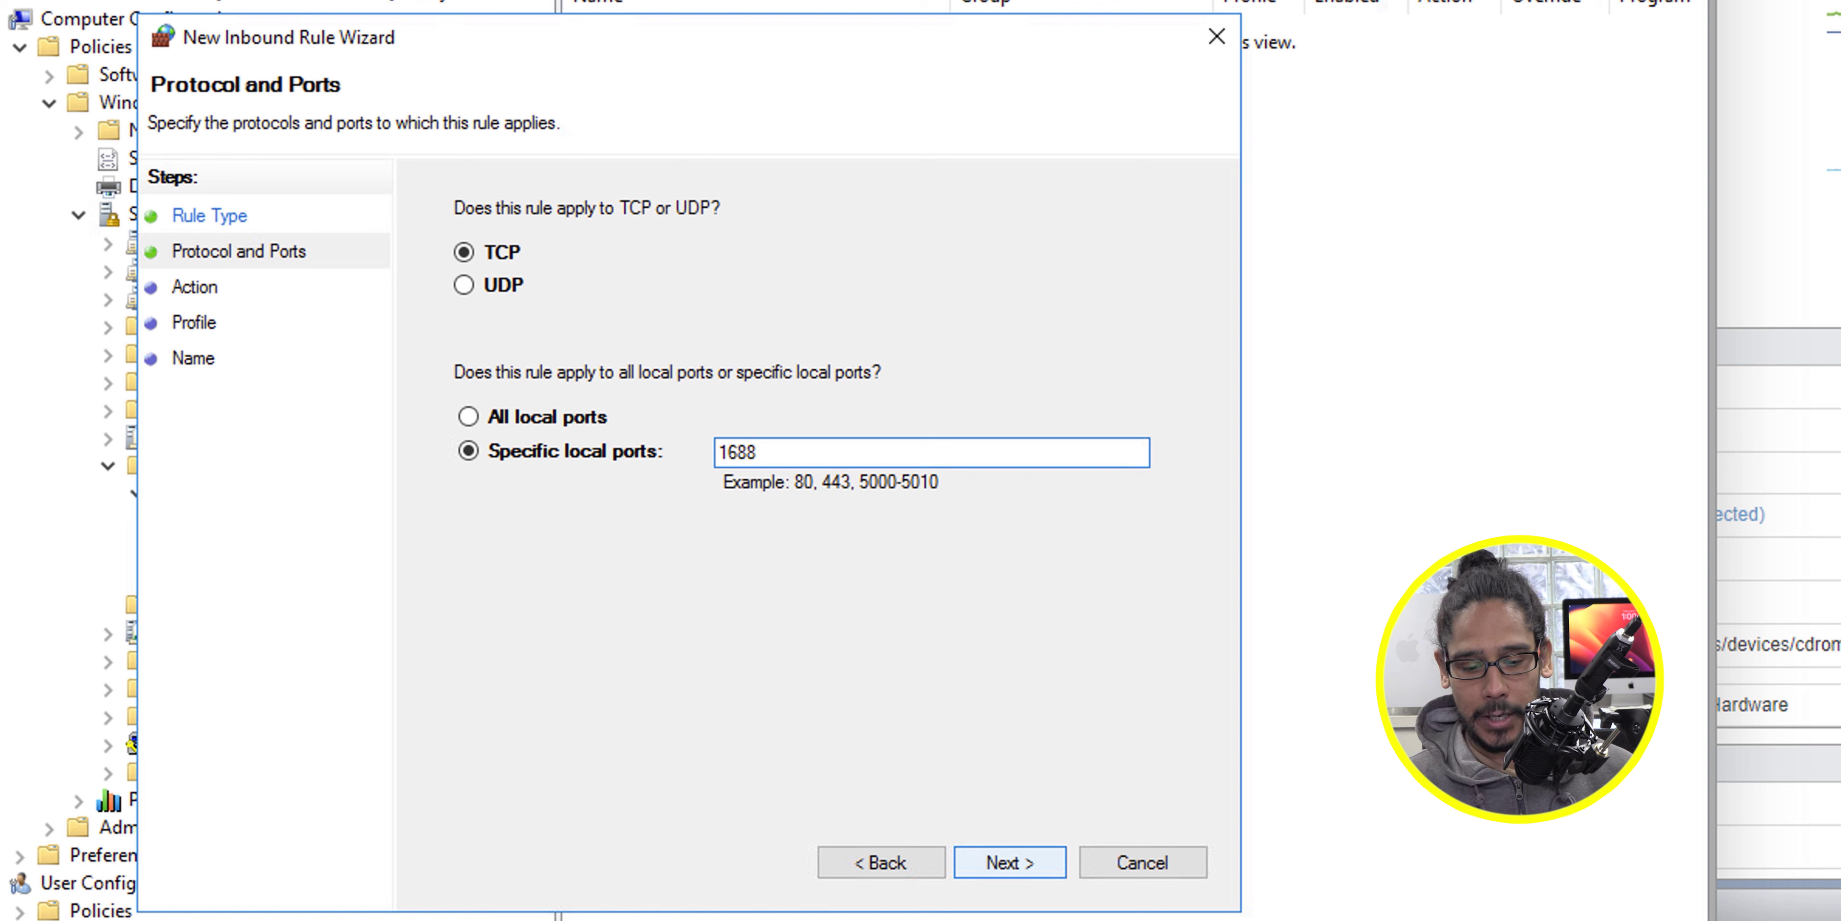
key("Return")
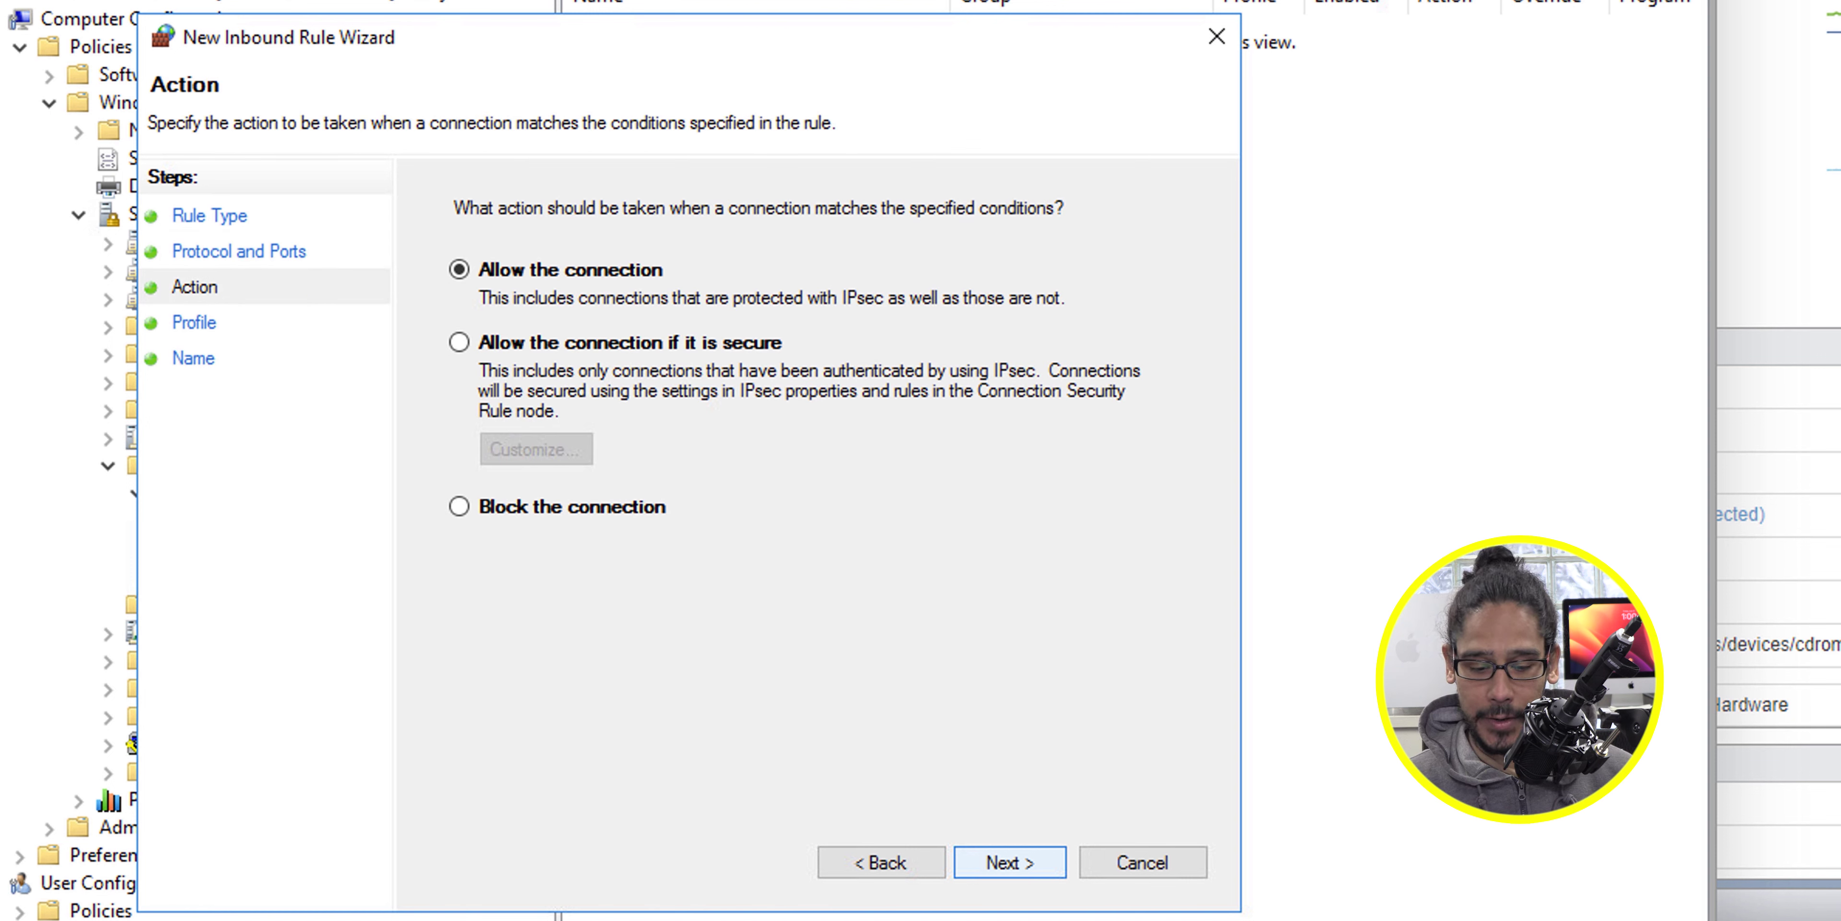
Allow the connection for the Domain, Private and Public profiles and name the rule "Key Management Services (TCP 1688)"
key("Return")
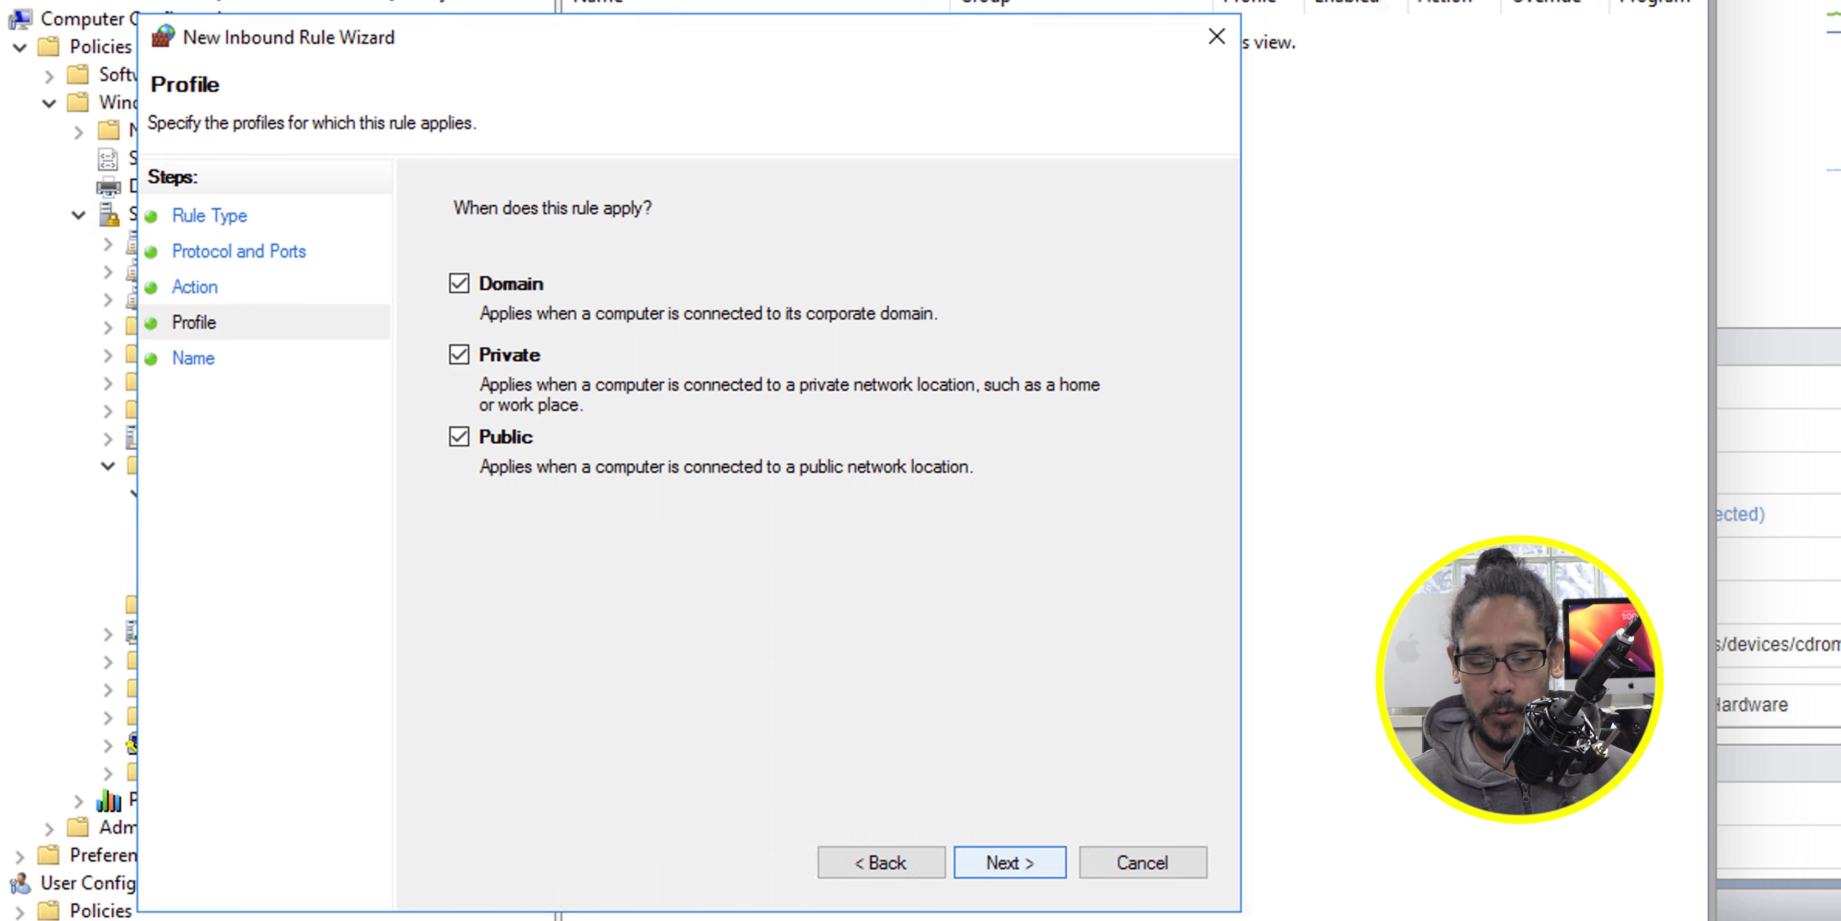
left_click(1009, 863)
type("Key Management Services (TCP 1688)")
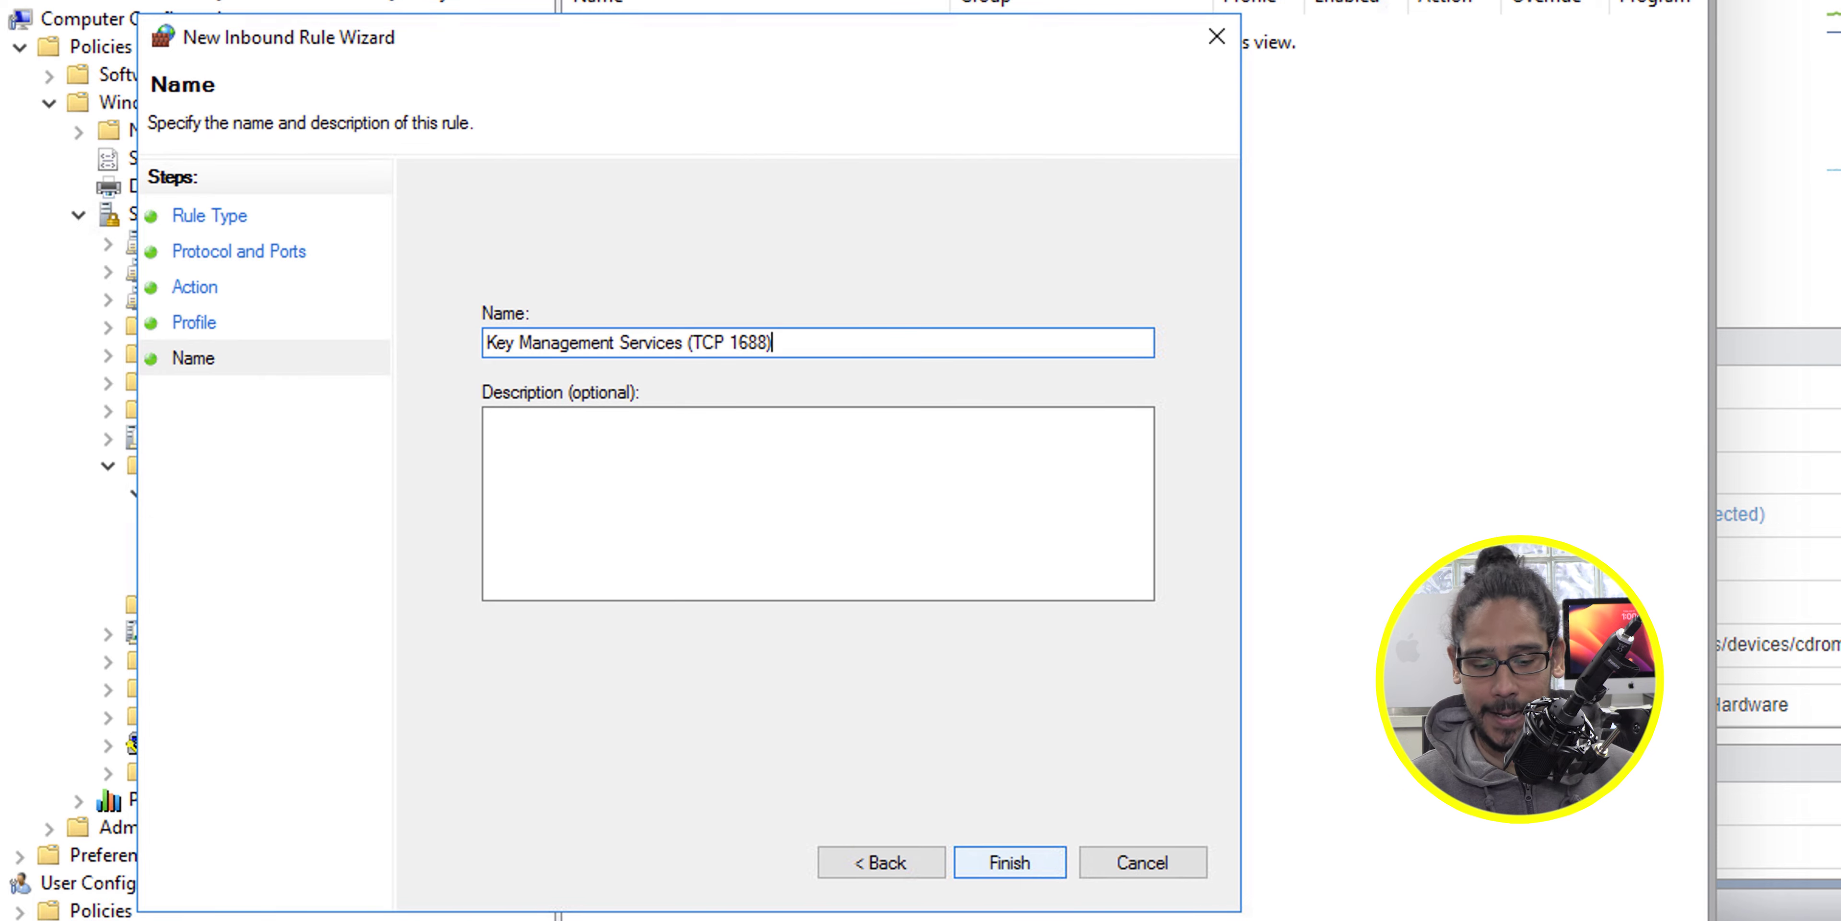
key("Return")
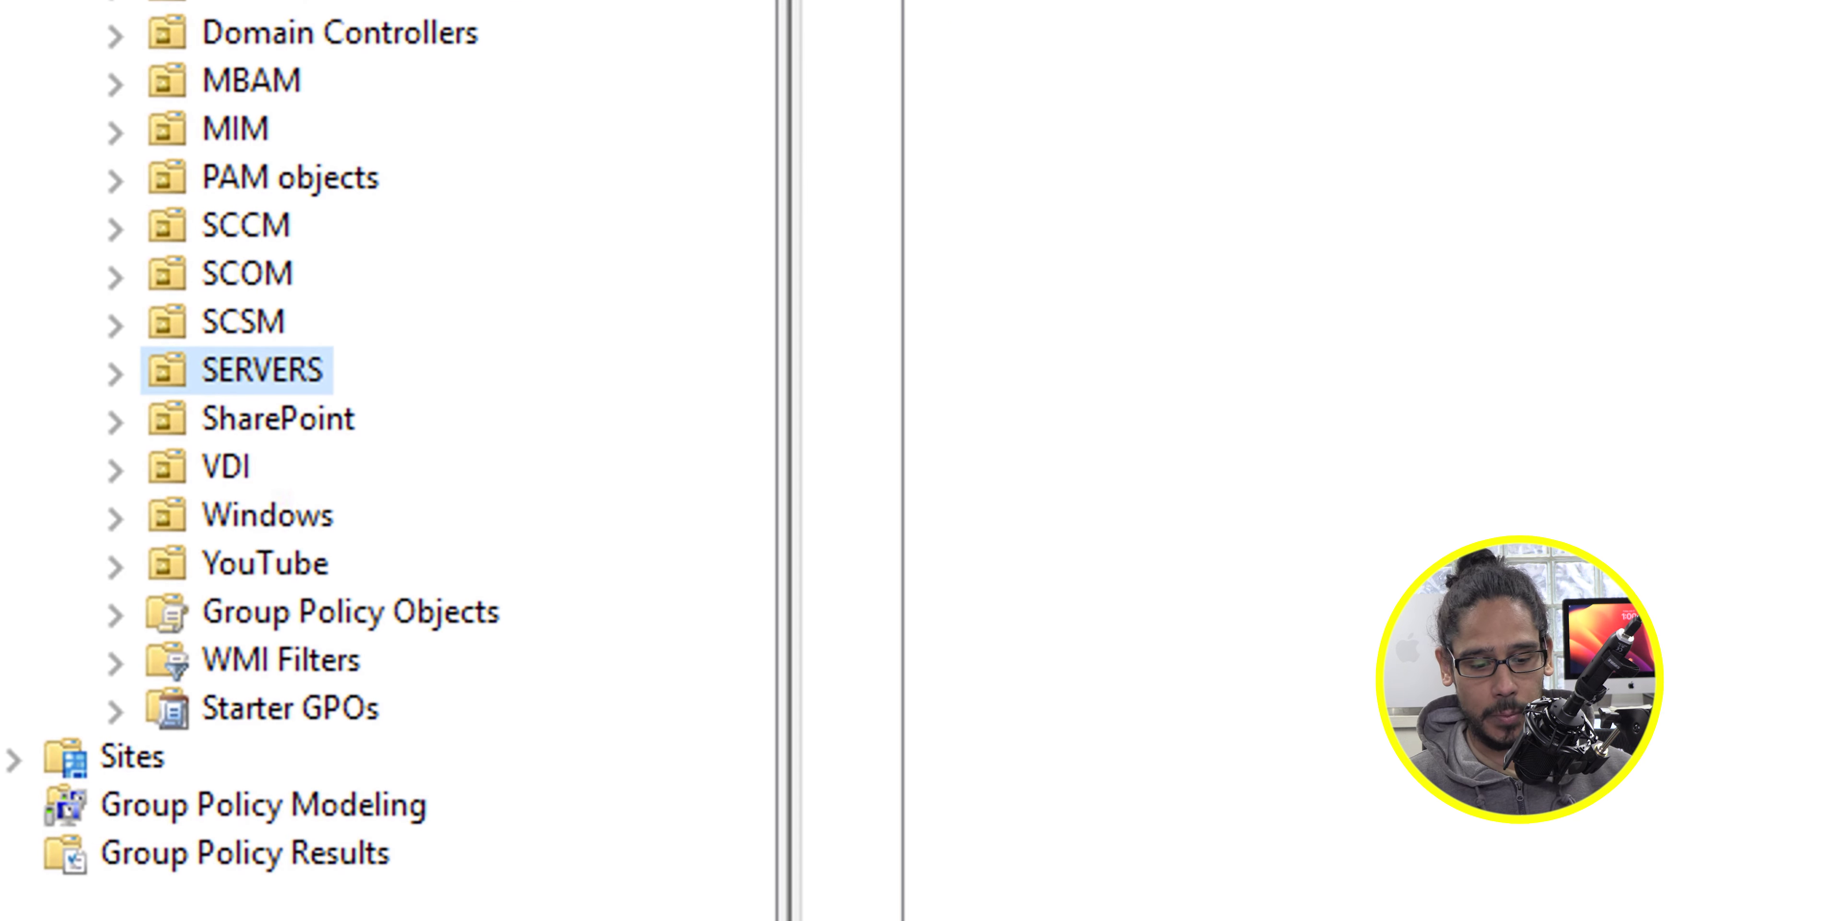
Link the existing GPO FIREWALL: Allow KMS In to the SERVERS organizational unit
right_click(289, 370)
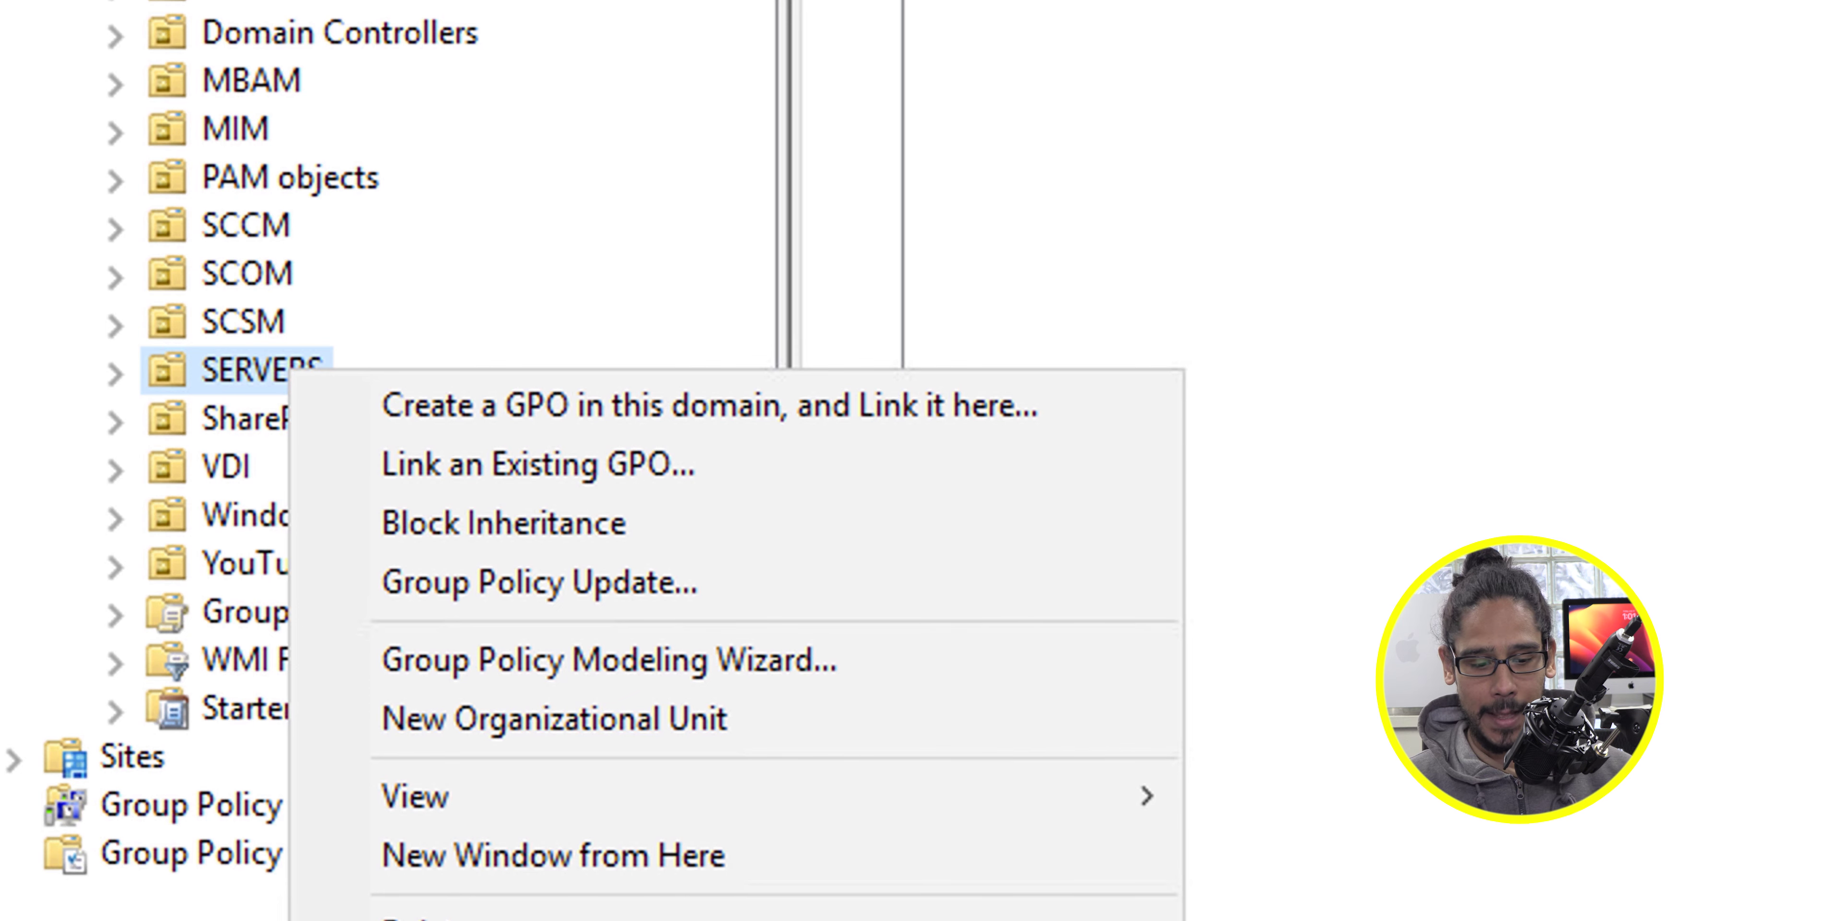
left_click(537, 464)
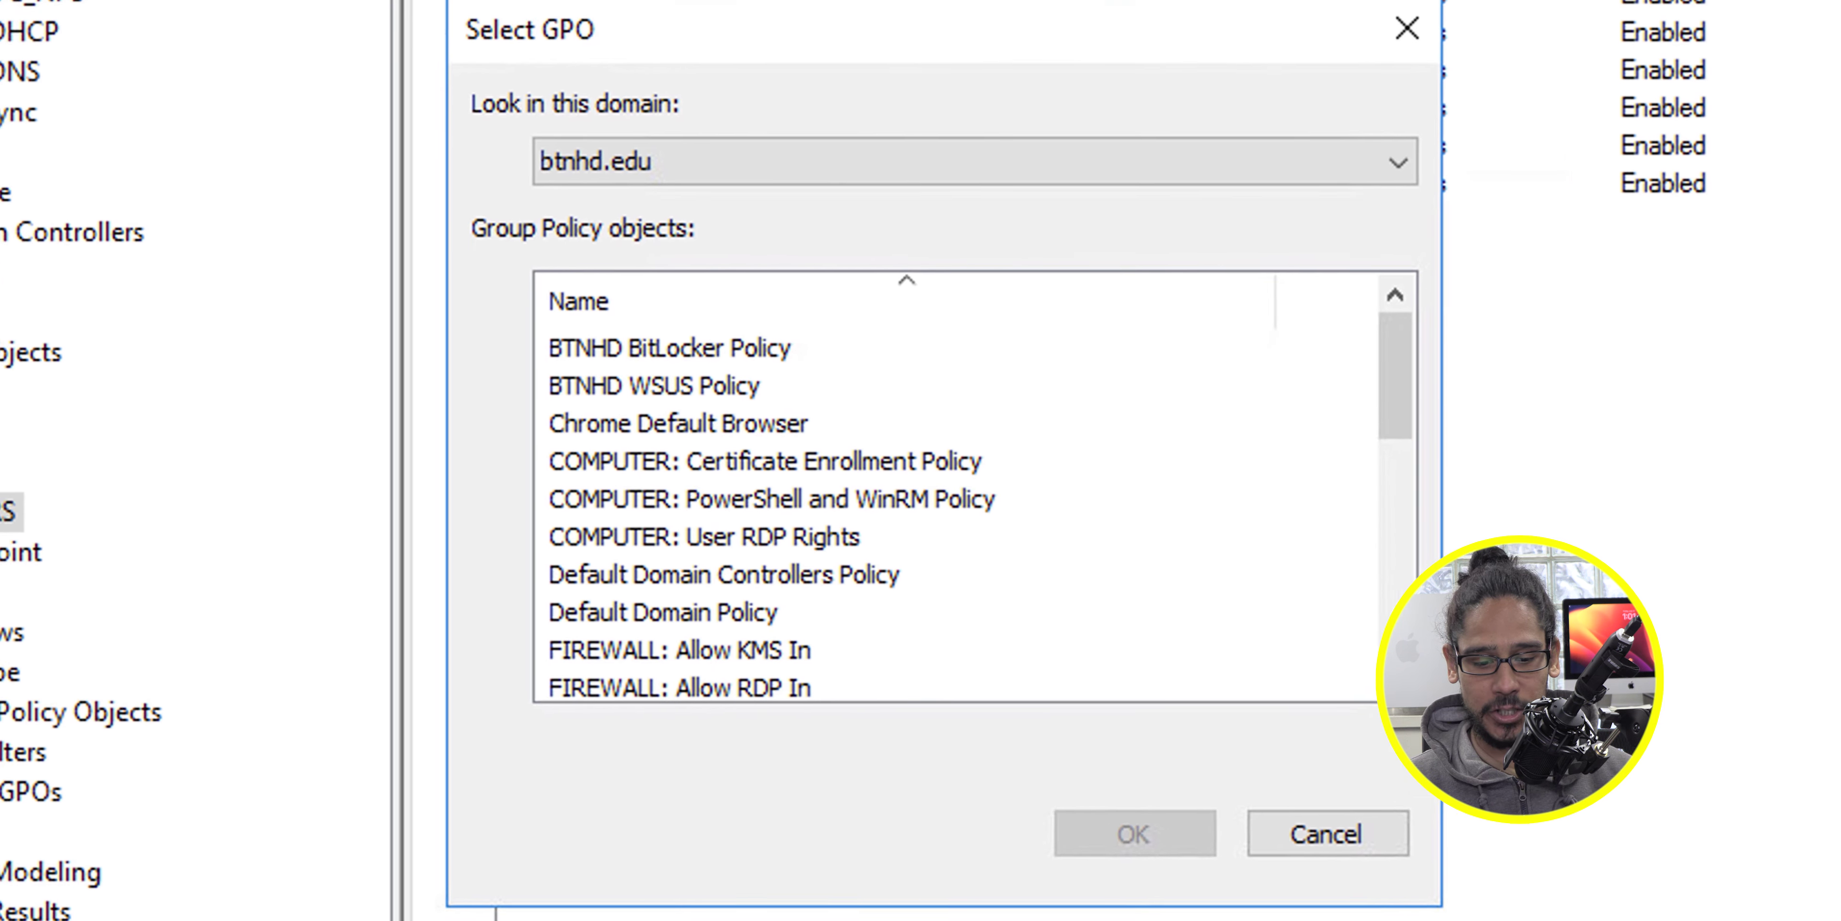
left_click(654, 656)
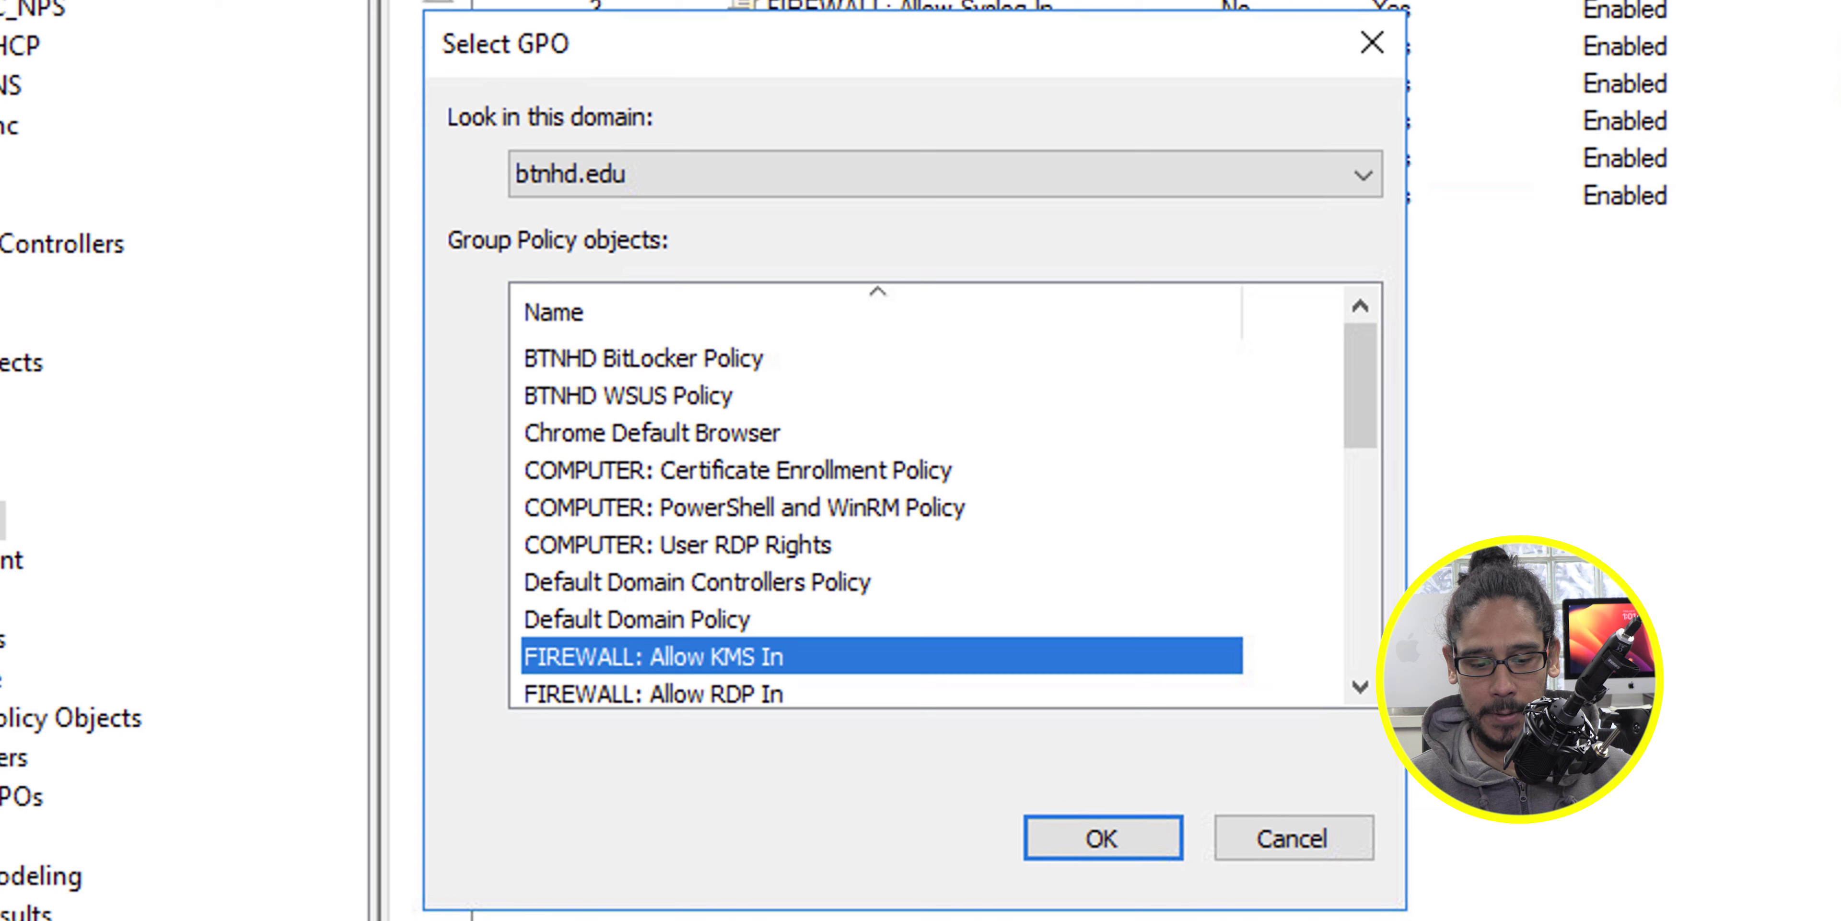
key("Return")
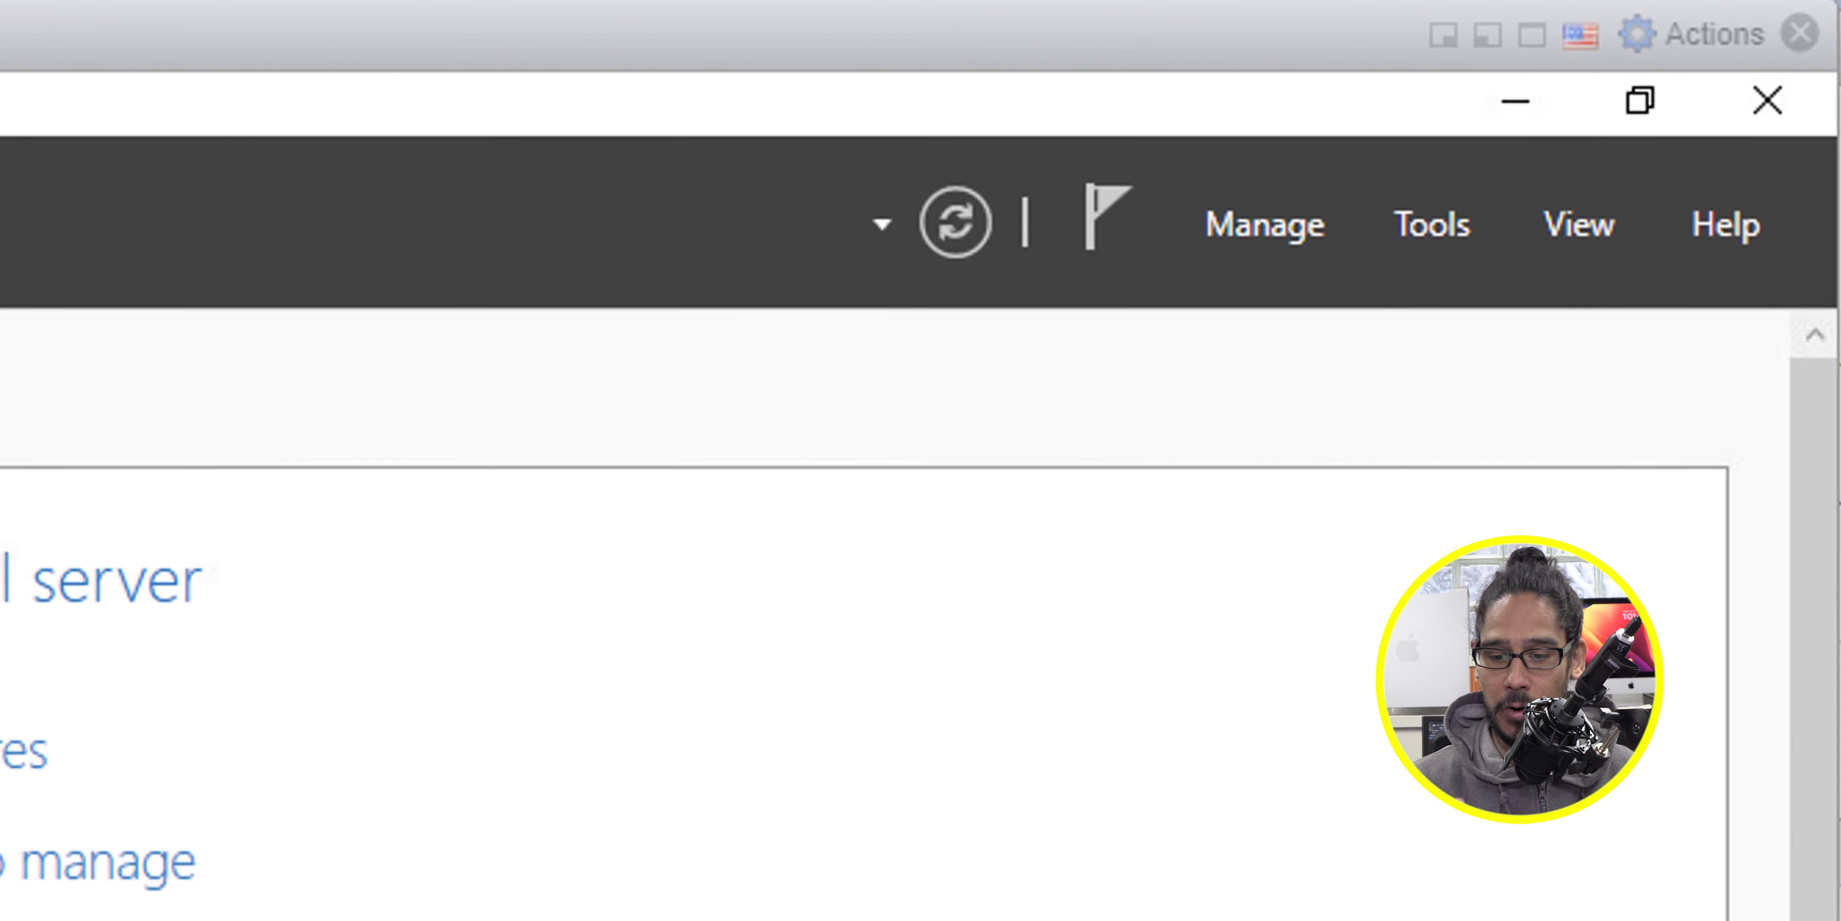
In Server Manager, start adding roles and features with BJ-KMS.btnhd.edu from the server pool as the destination server
left_click(1241, 235)
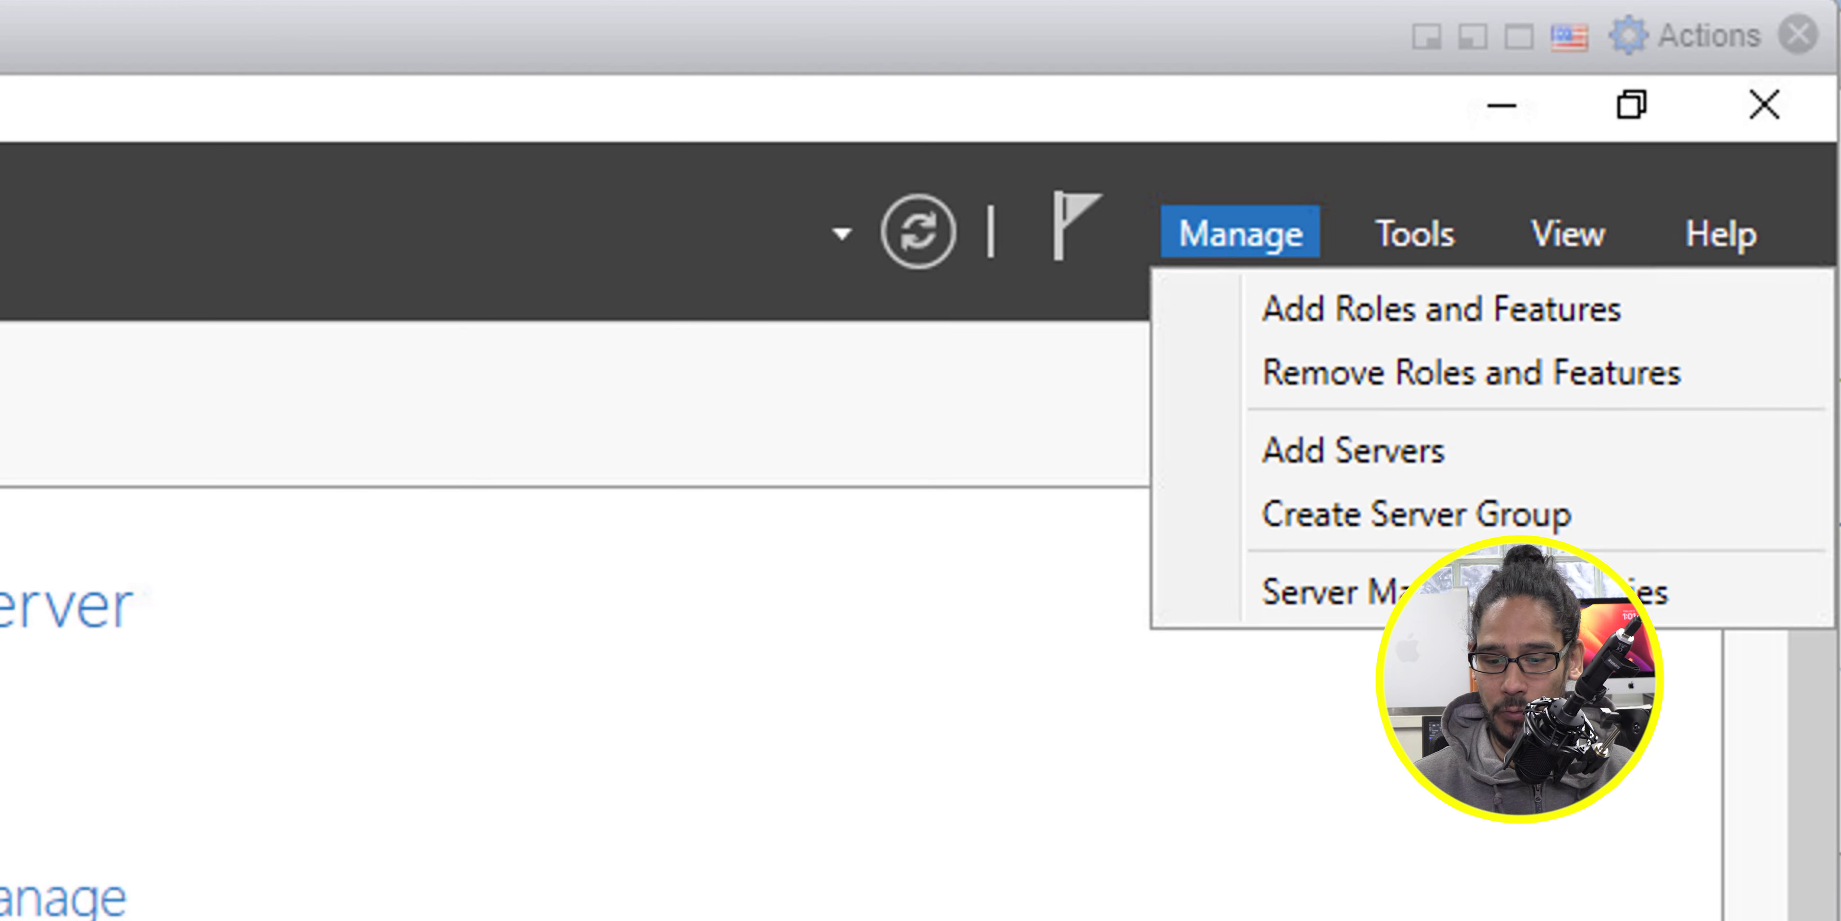
left_click(1441, 310)
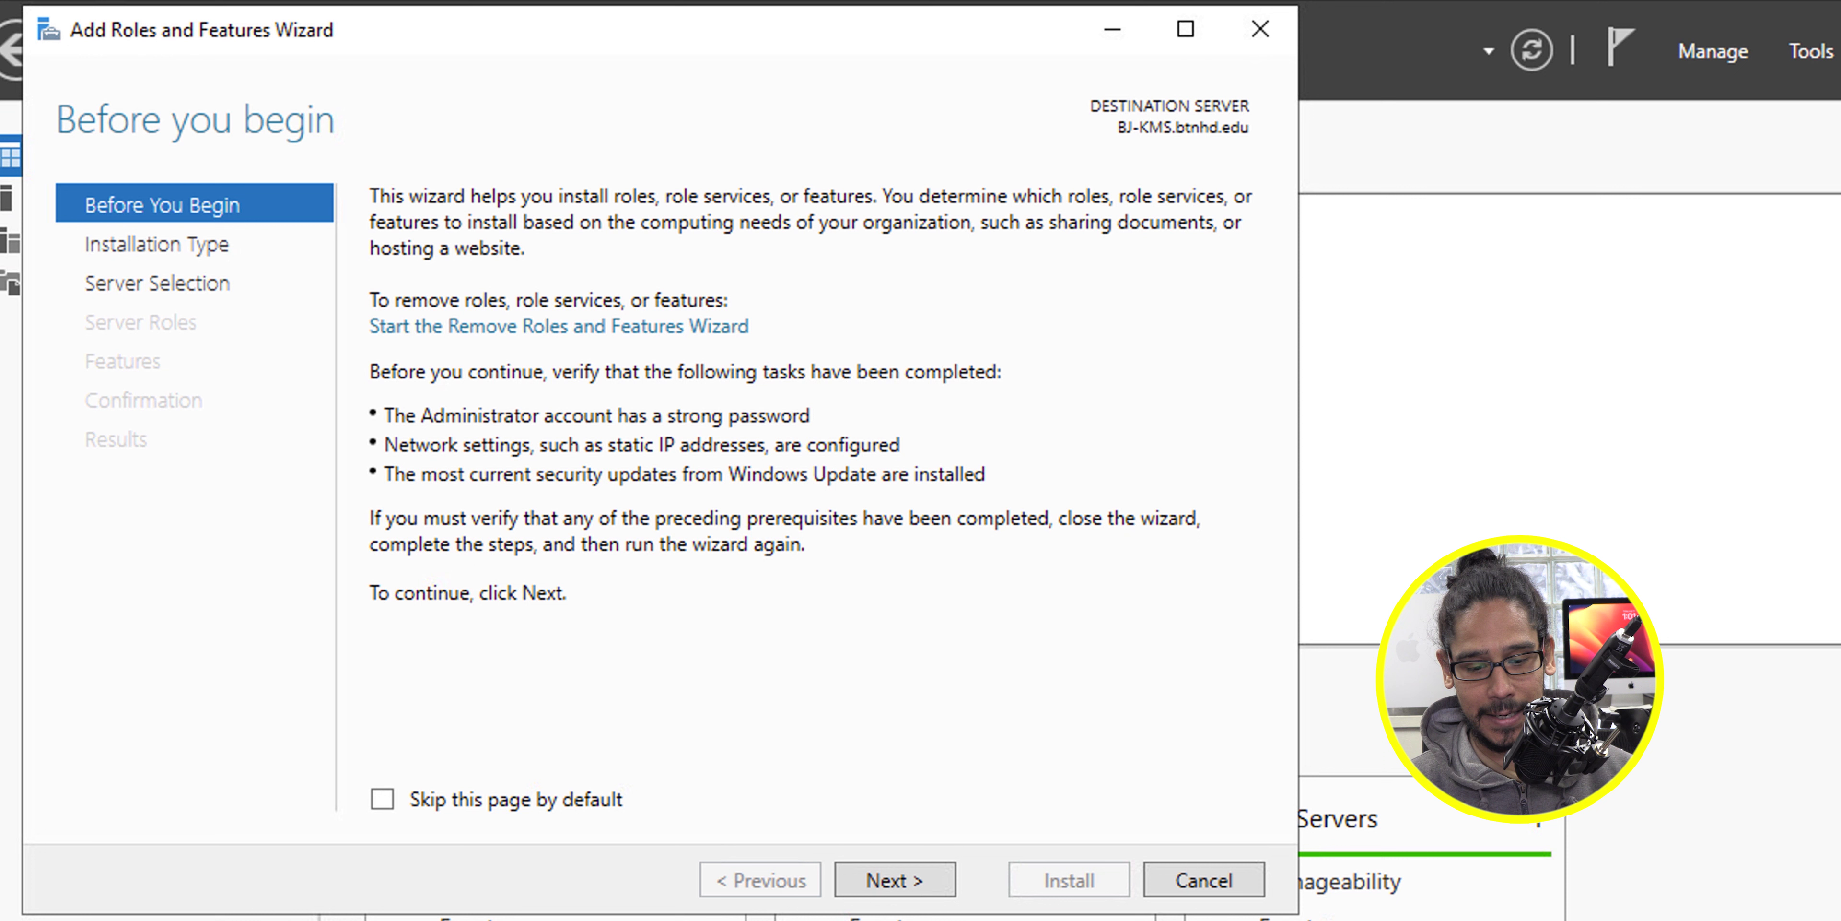
key("Return")
key("Return")
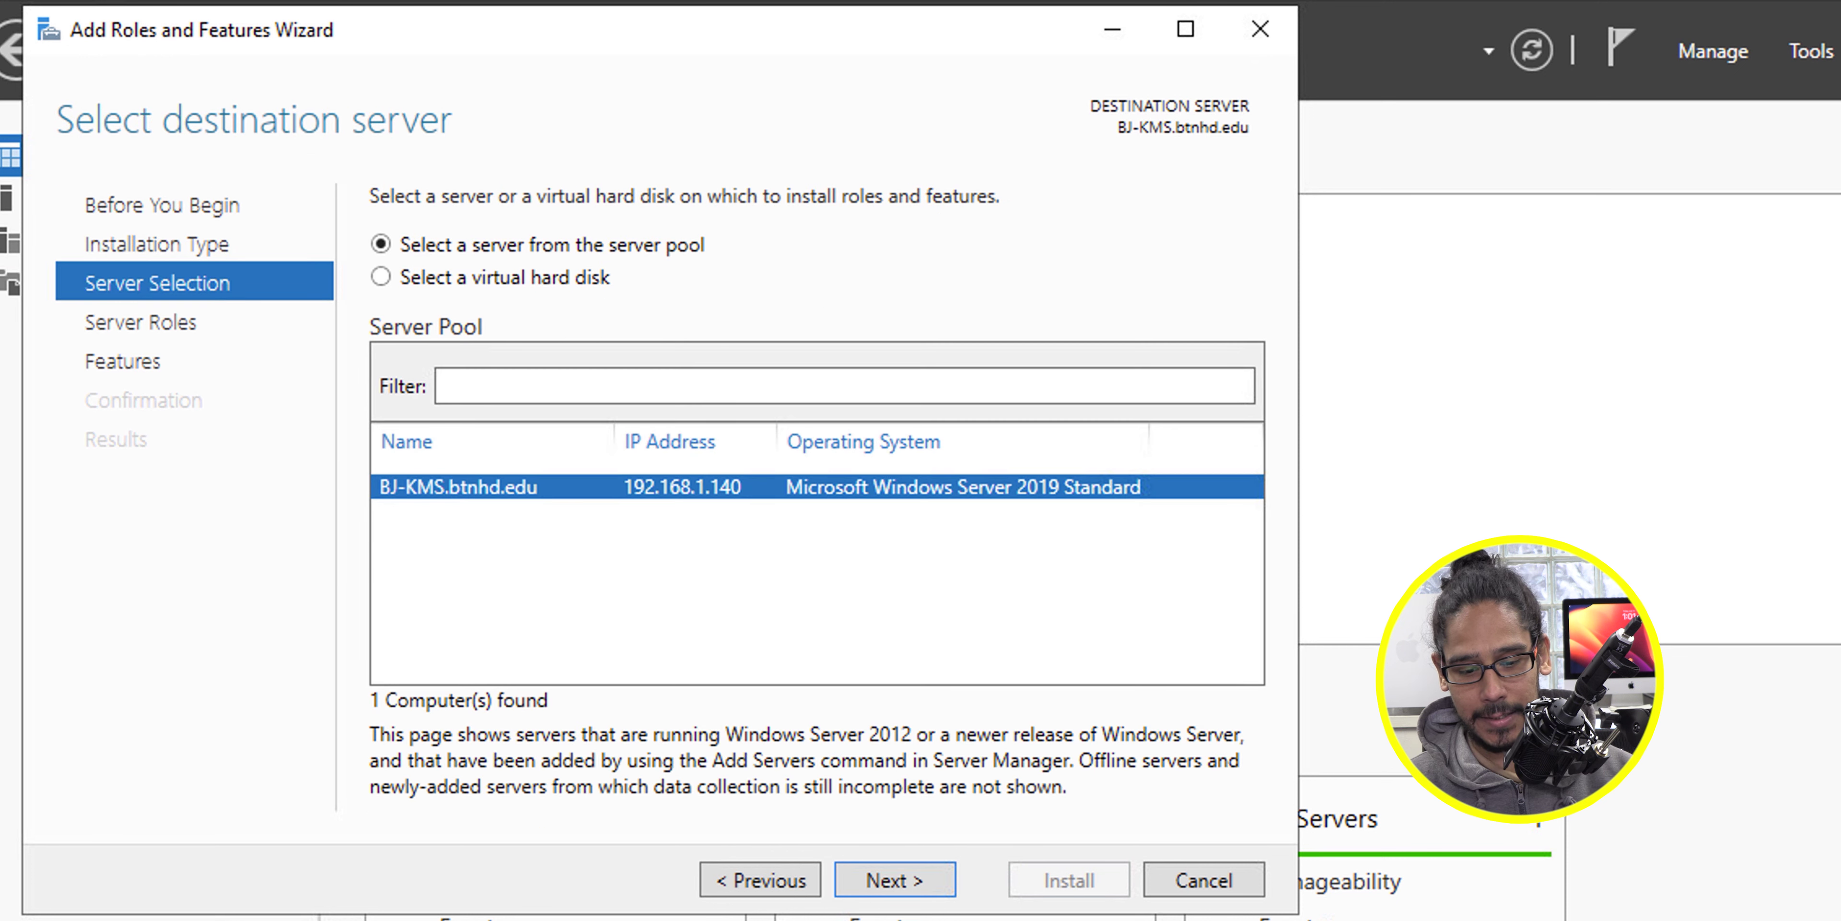
key("Return")
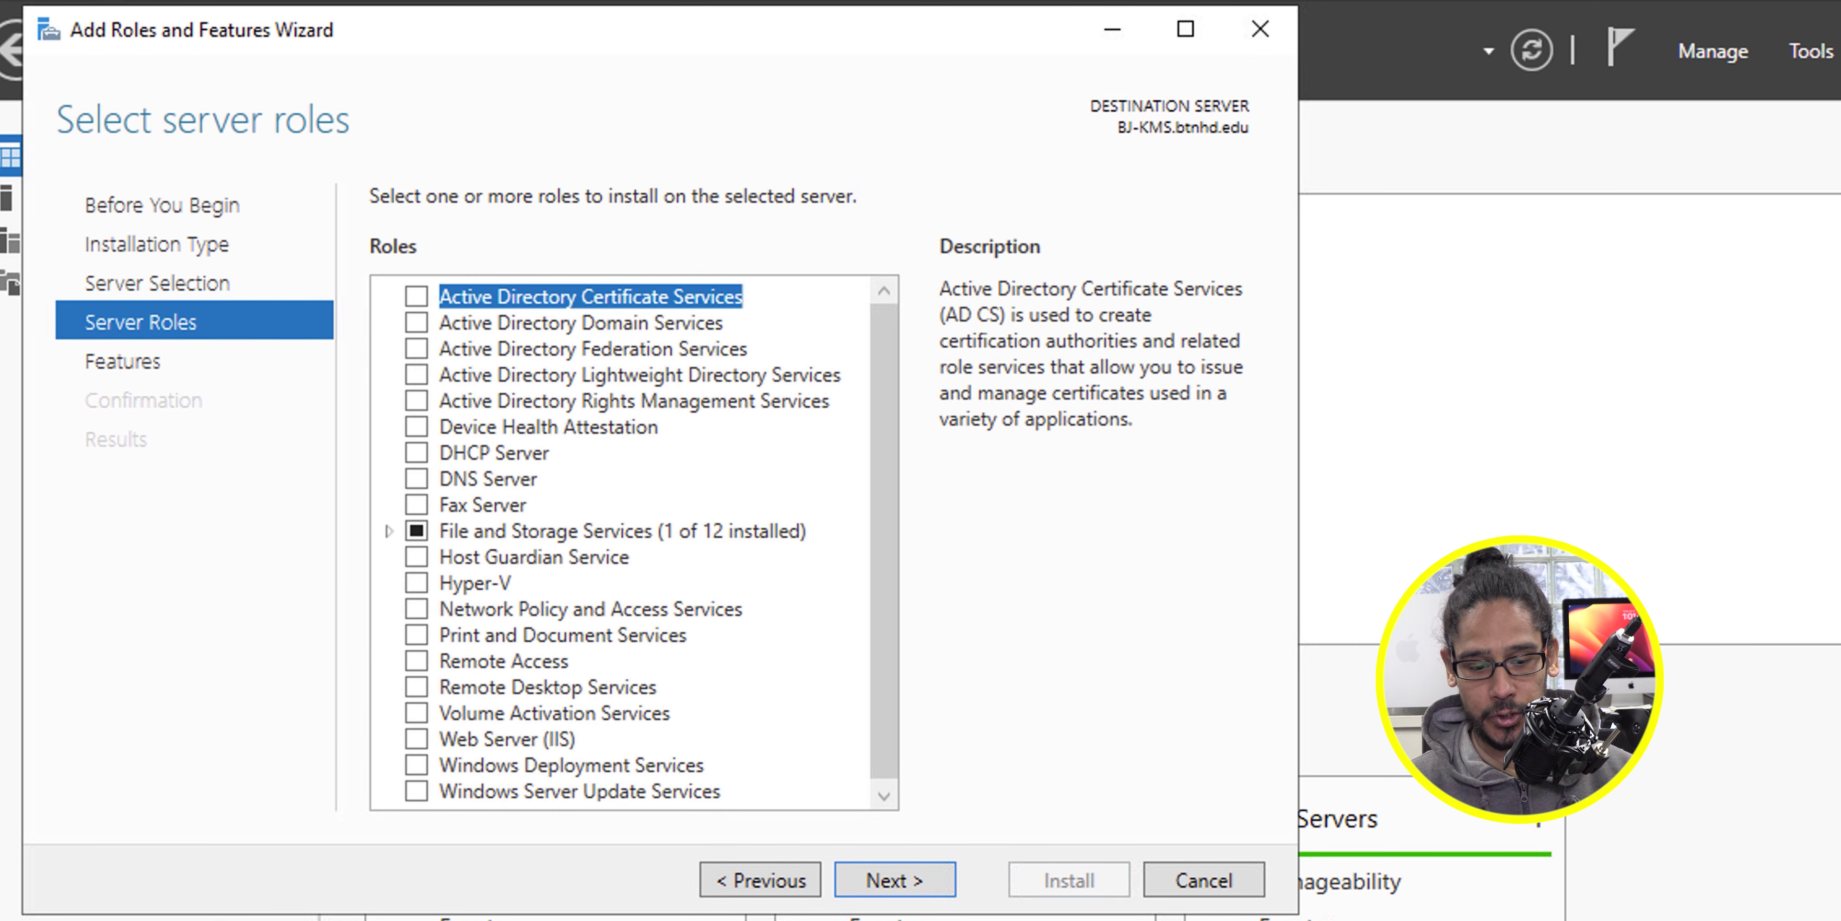
Select the Volume Activation Services role with its required management tools and install it
key("v")
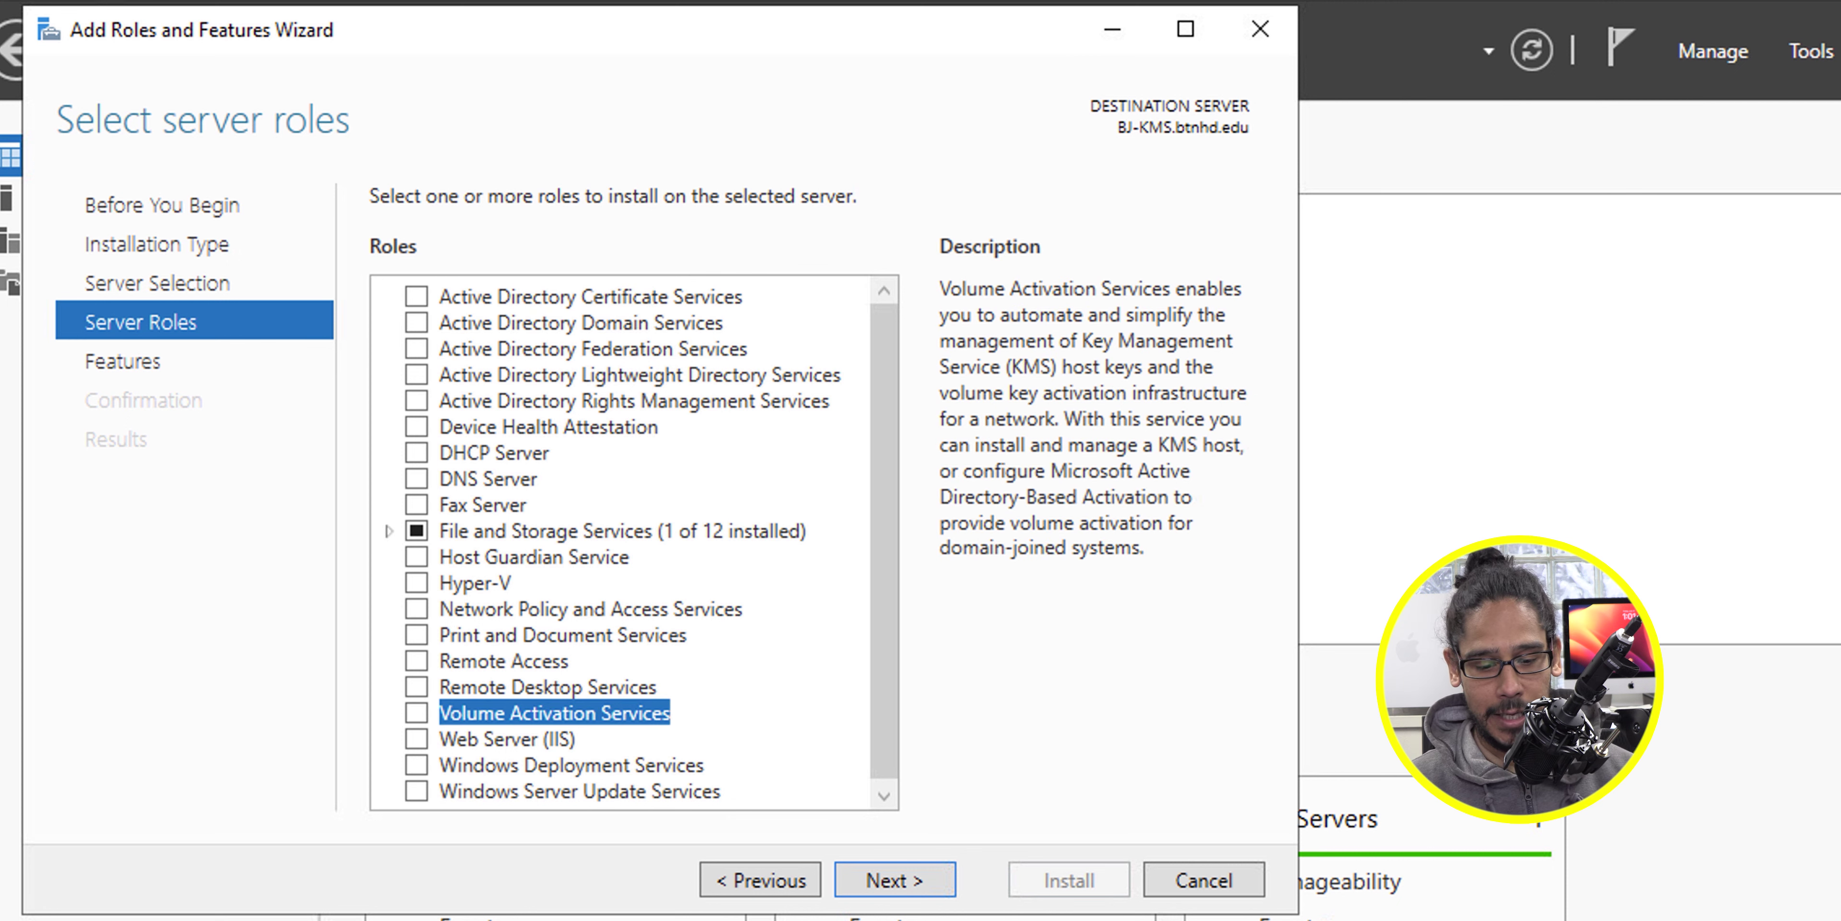
key("space")
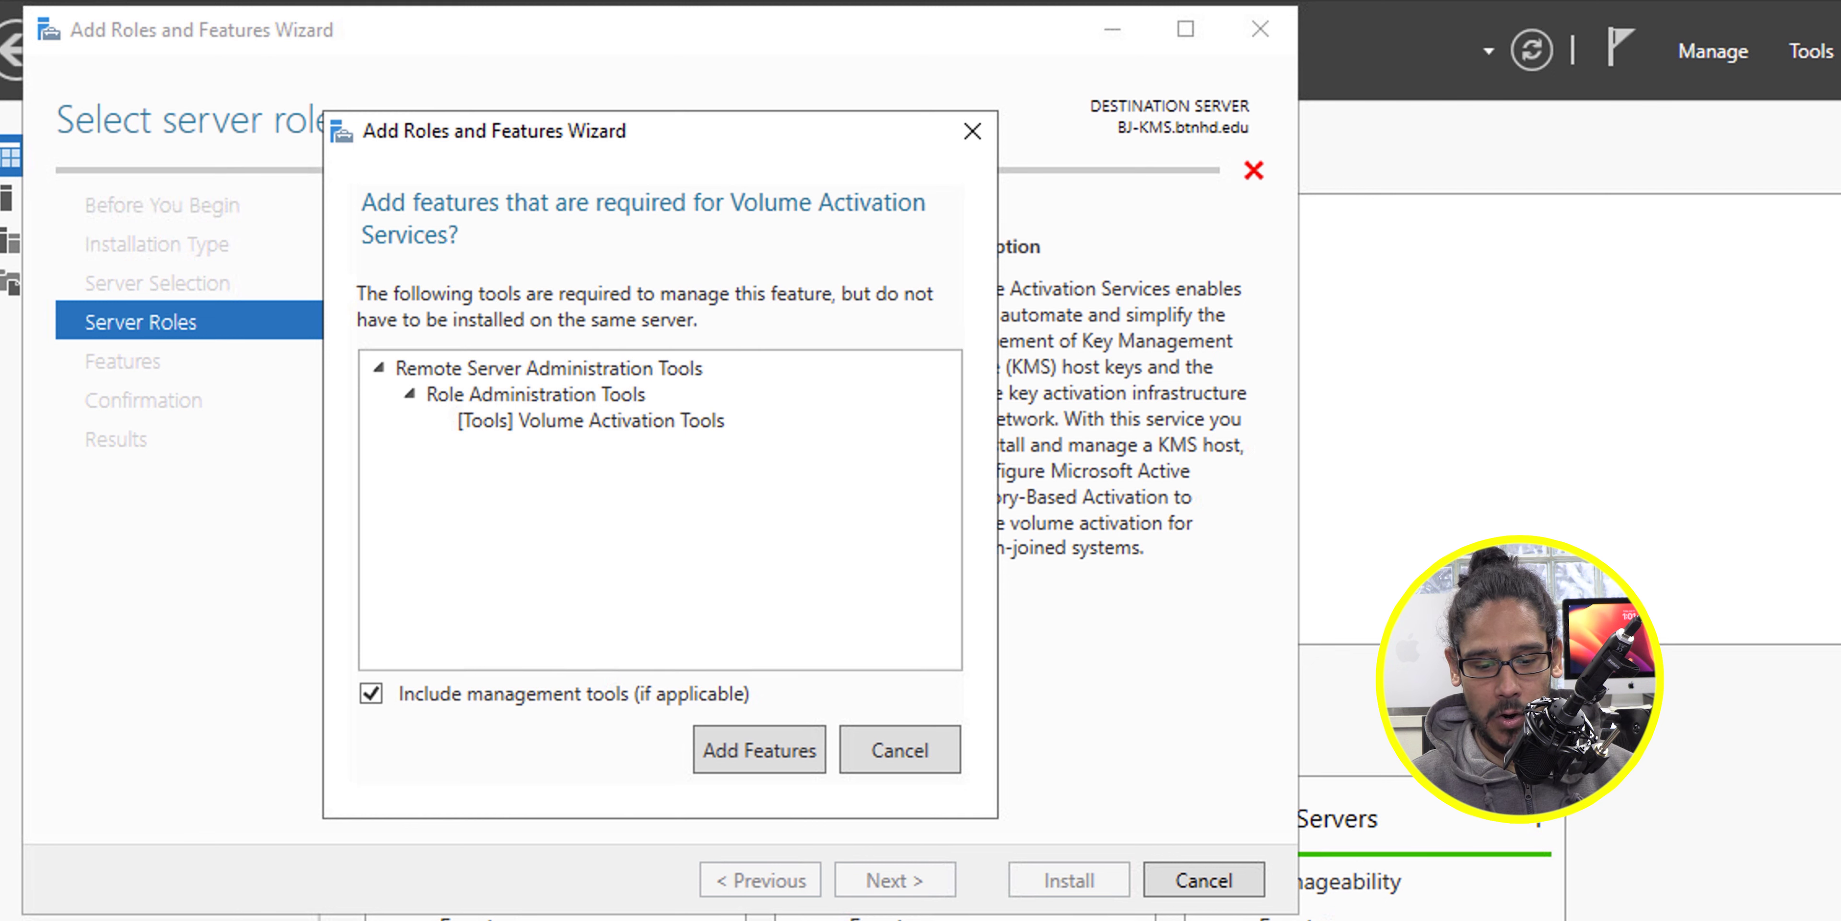
key("Return")
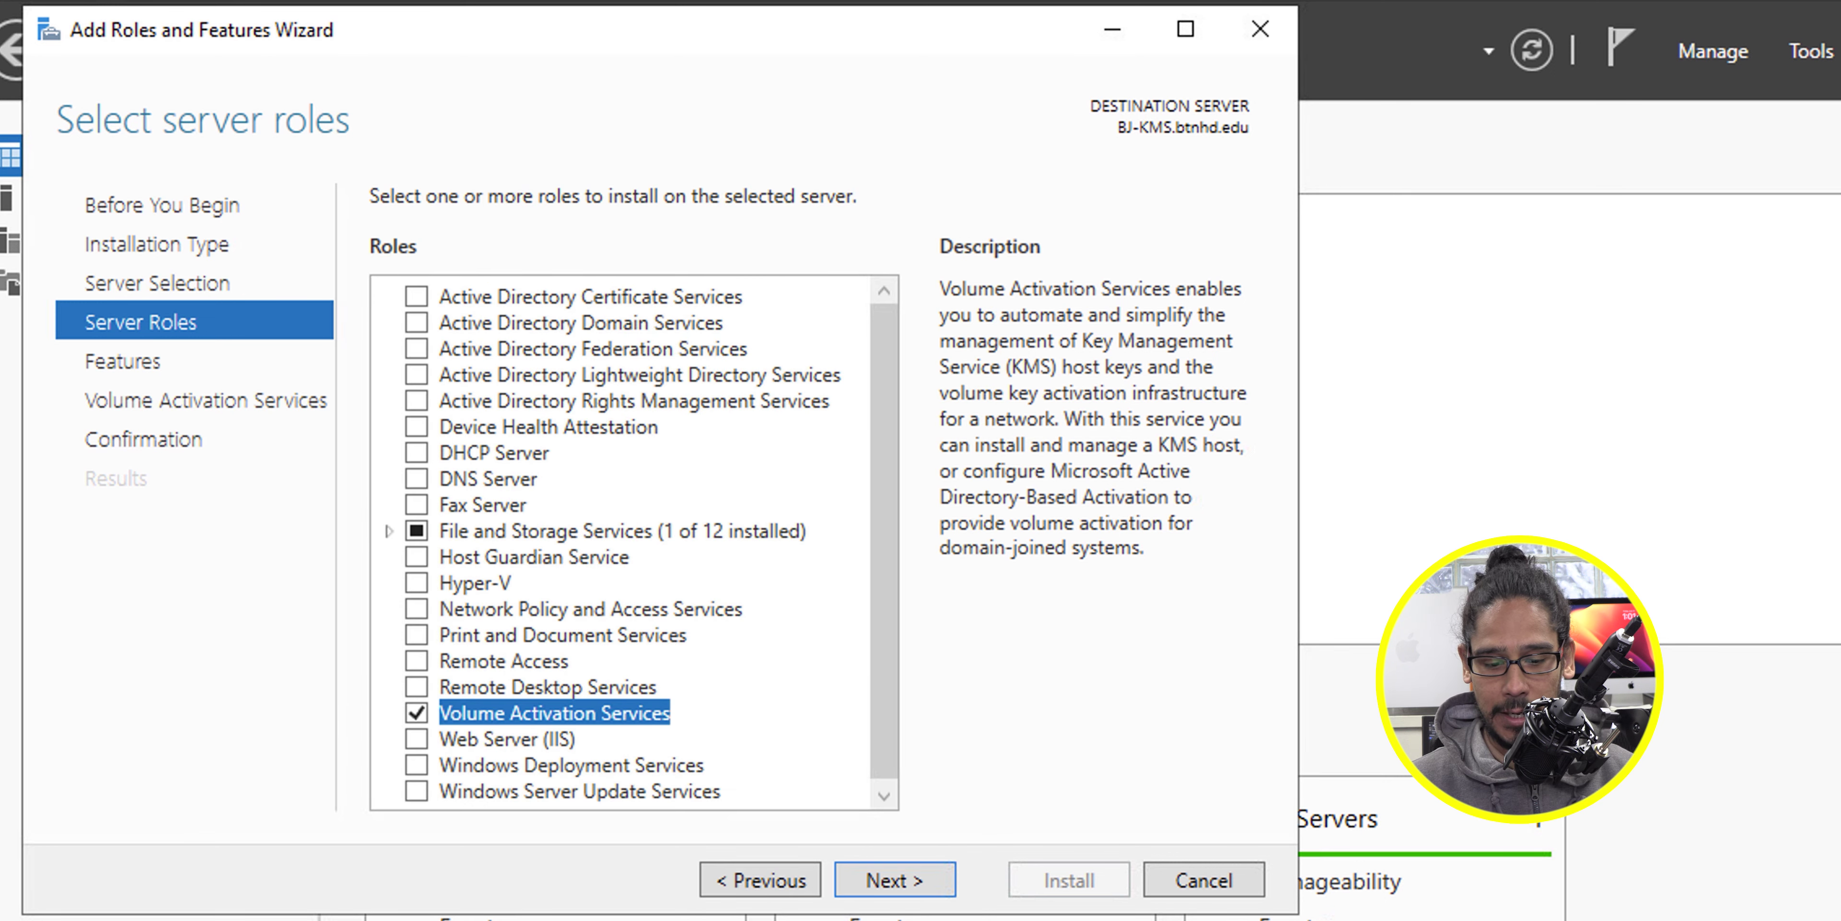
key("Return")
key("Return")
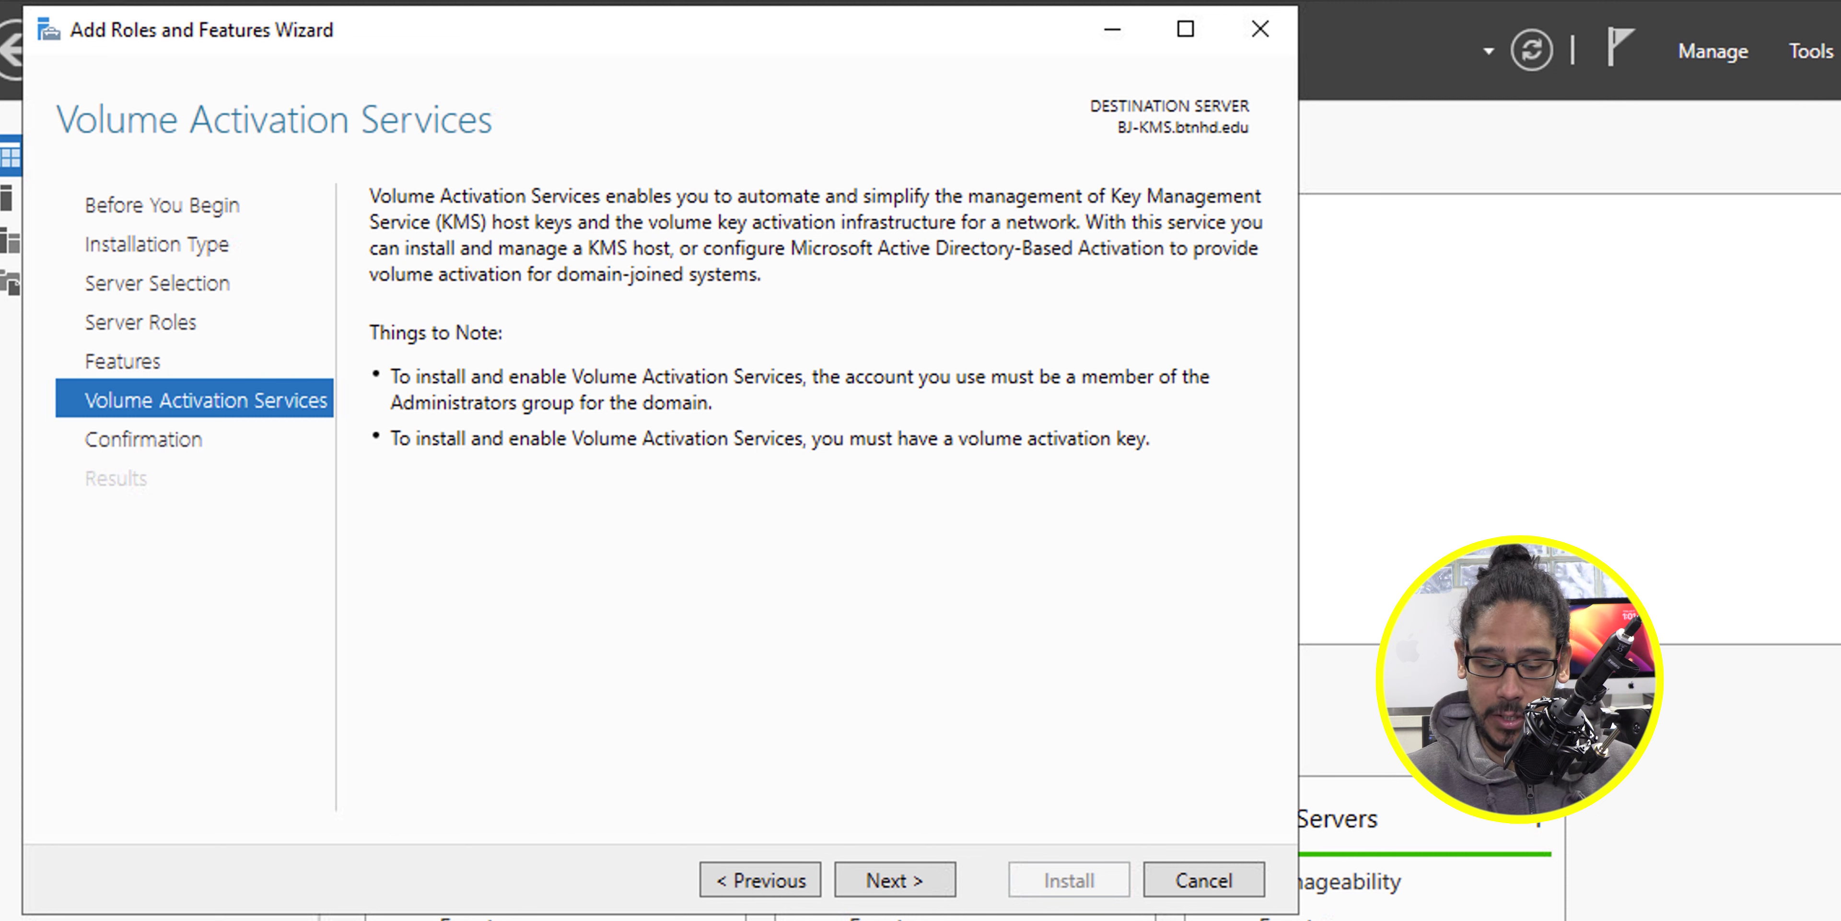
key("Return")
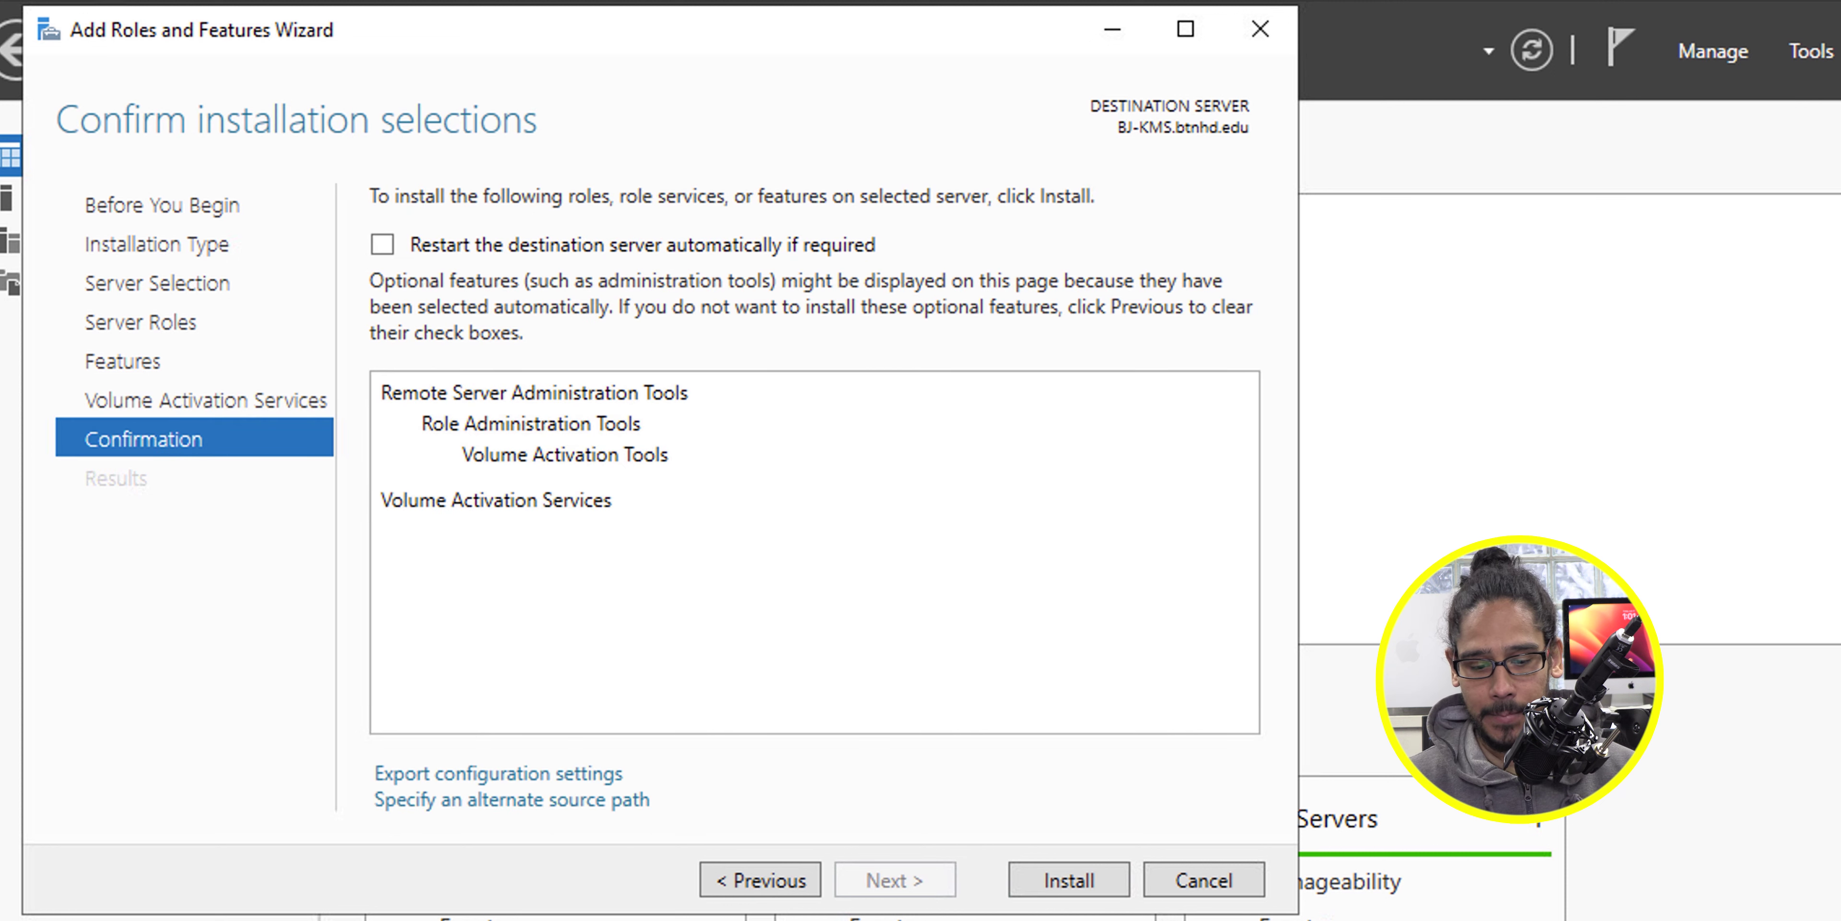
key("Return")
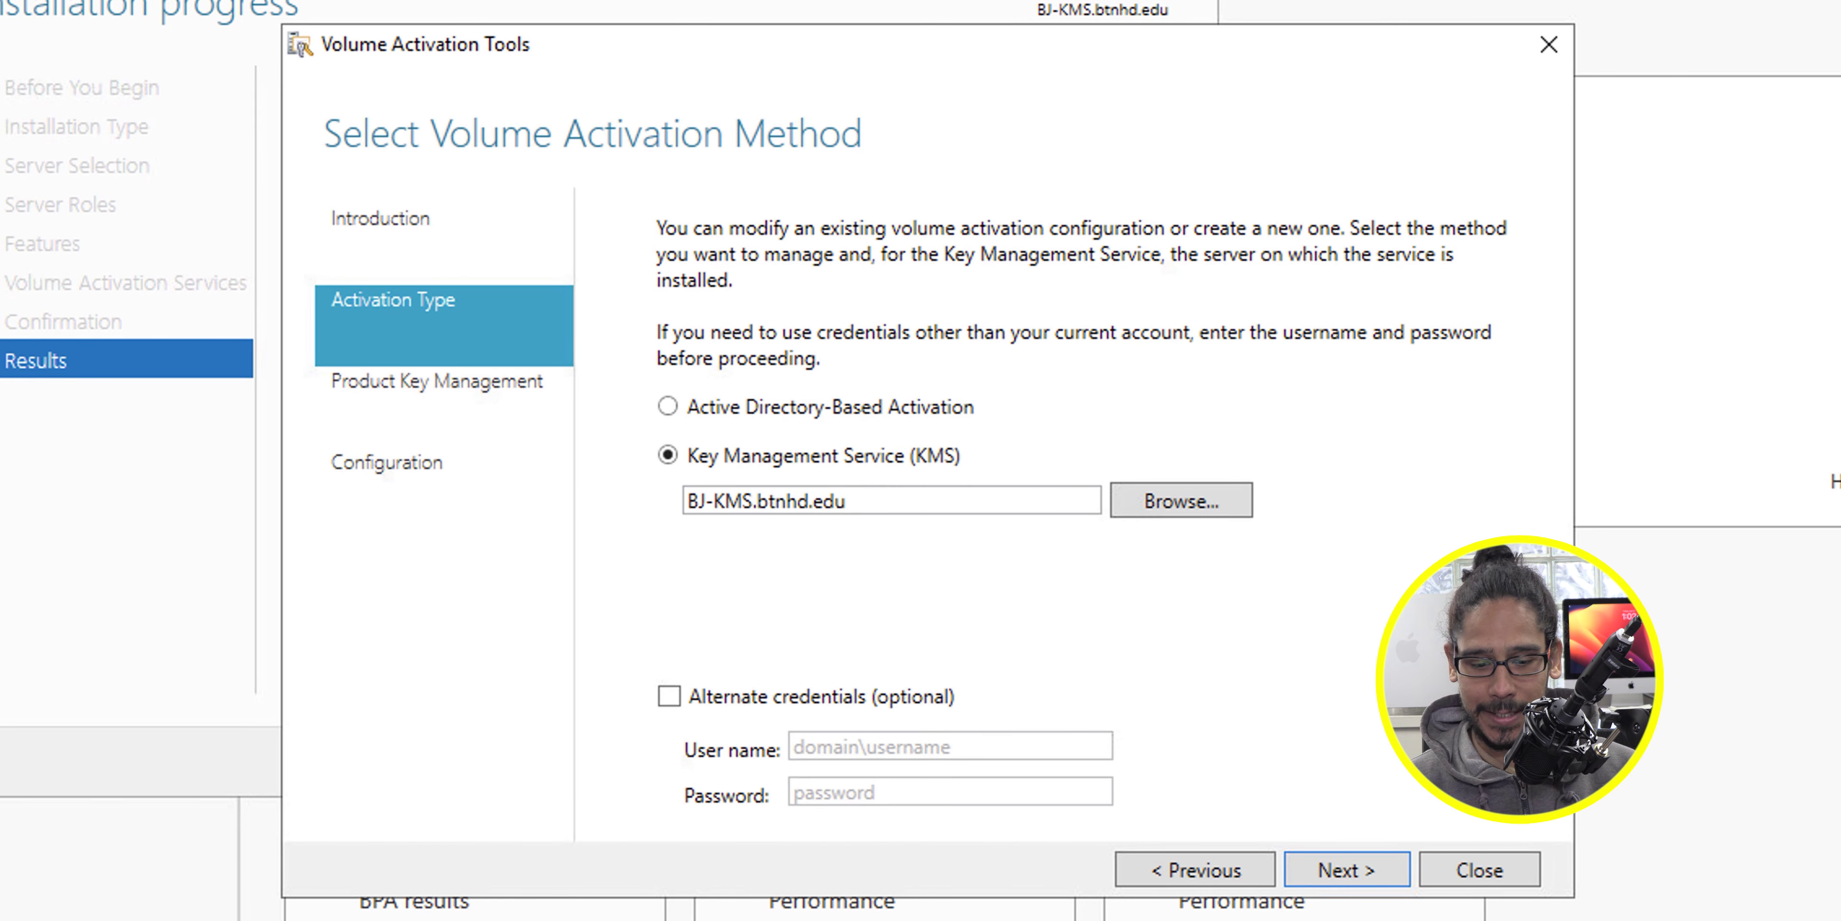
Use Key Management Service (KMS) on BJ-KMS.btnhd.edu as the activation method and install the KMS host key
key("Return")
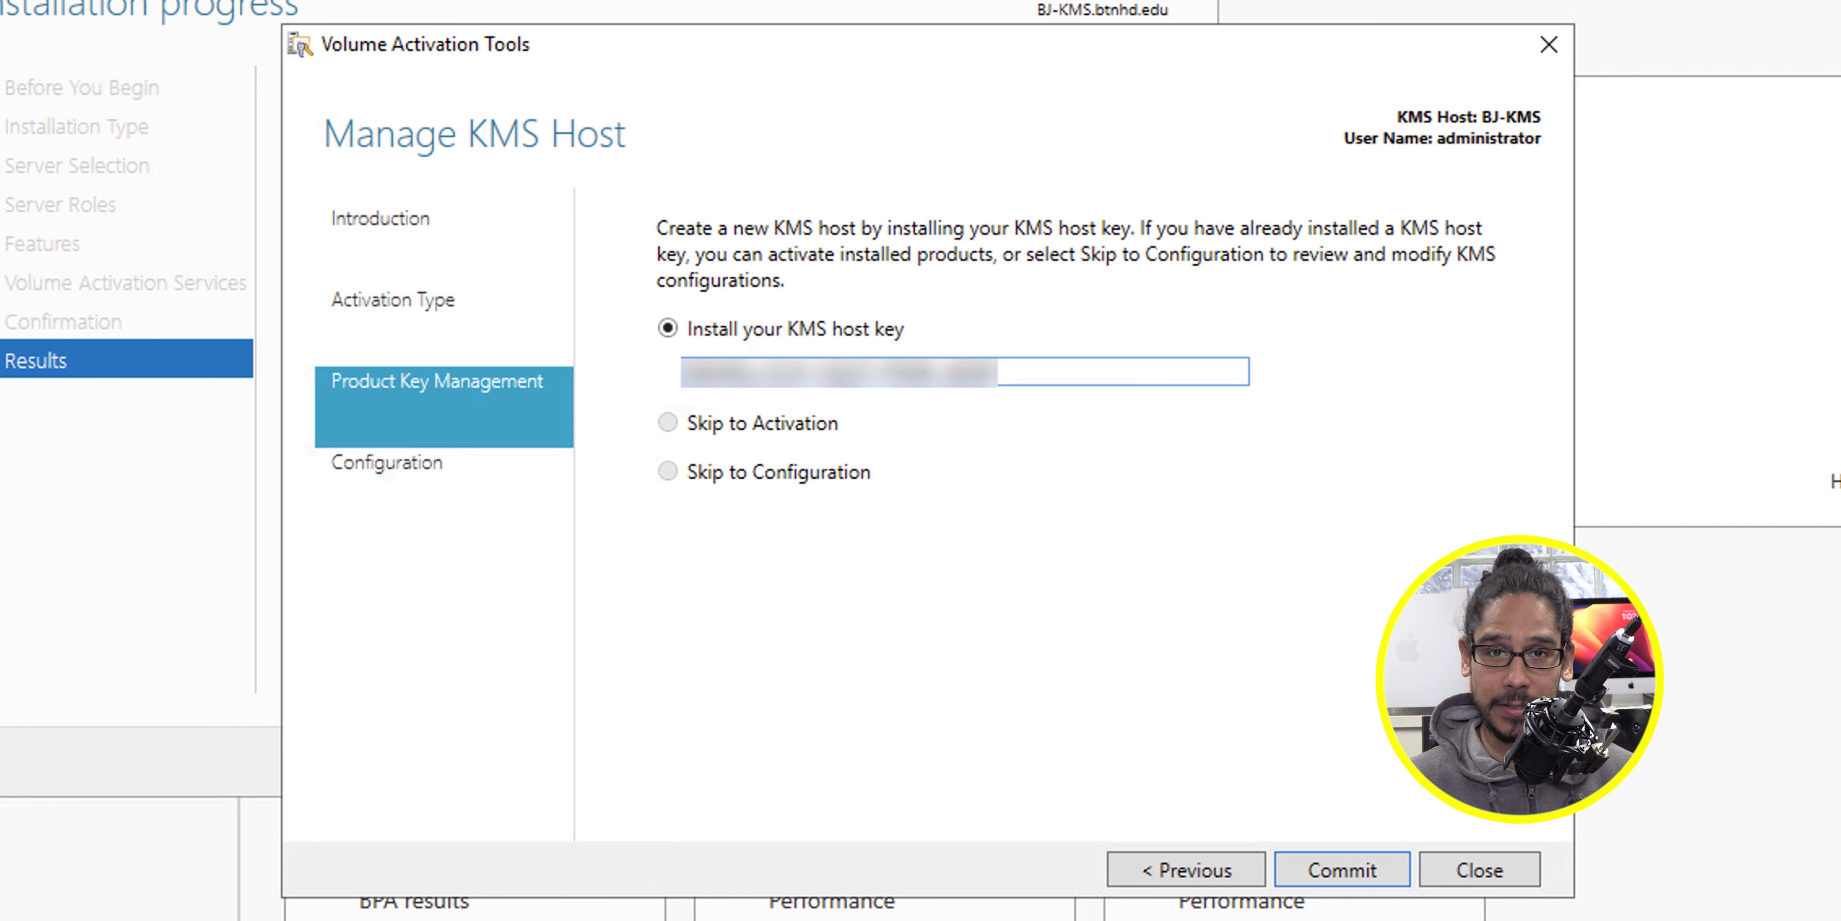
key("Return")
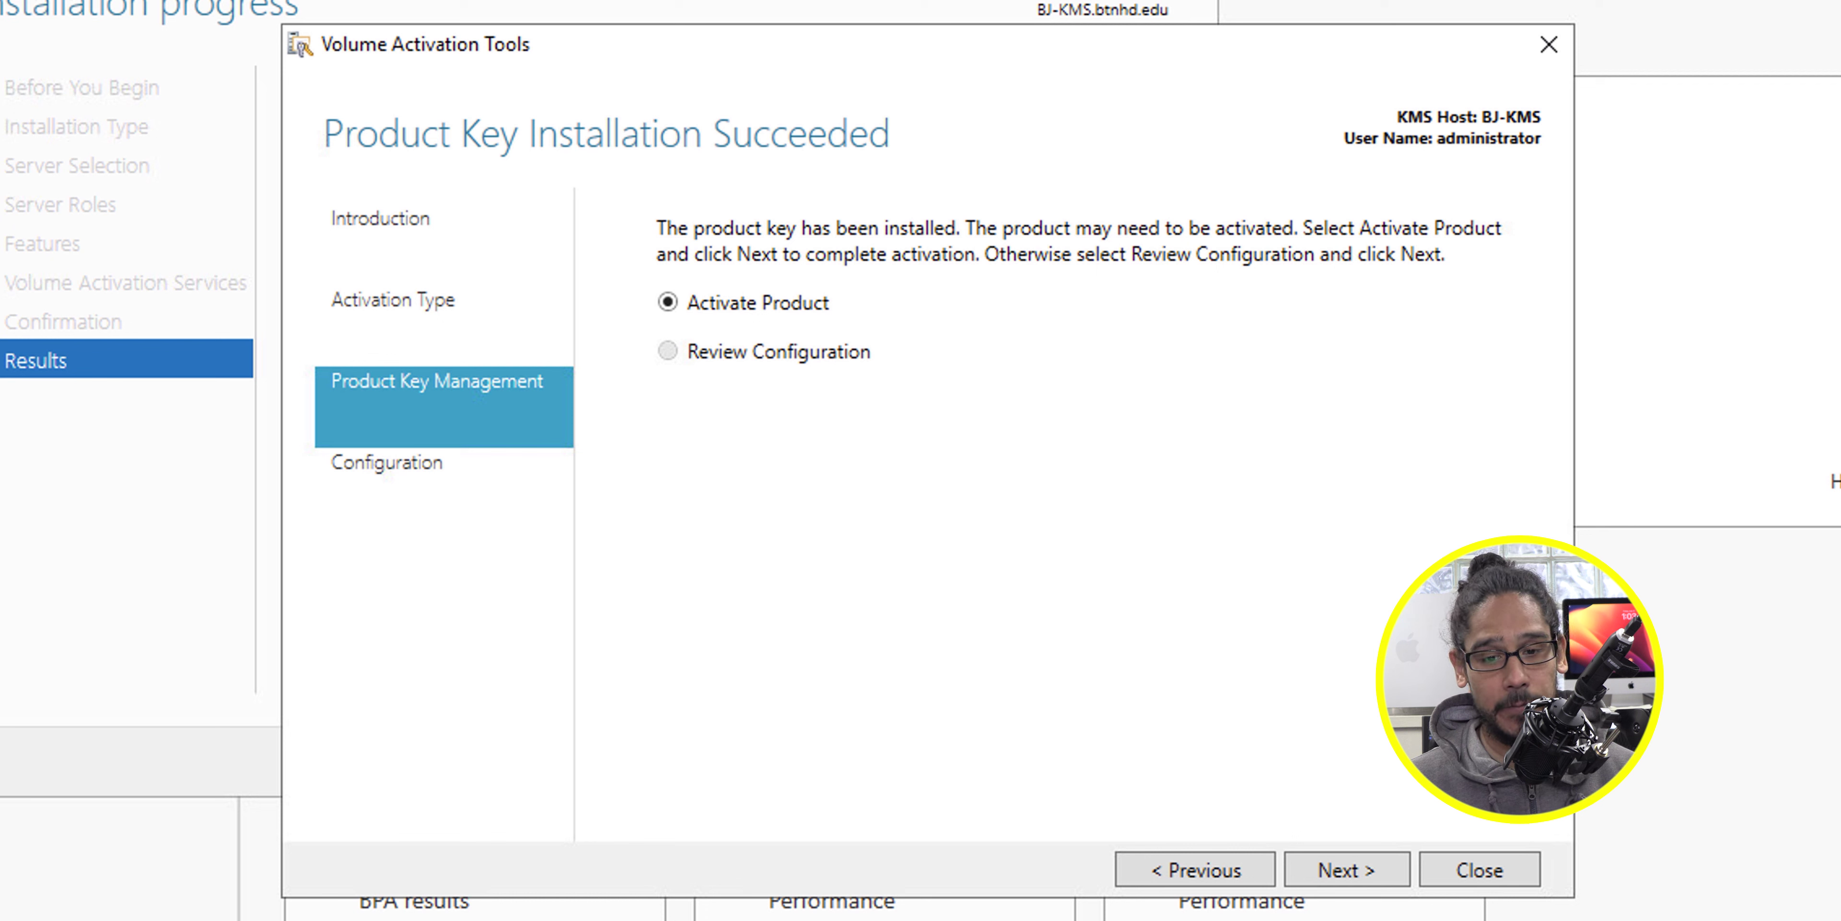
Activate the Windows(R) Operating System, VOLUME_KMS_WS19 channel product online
left_click(1346, 870)
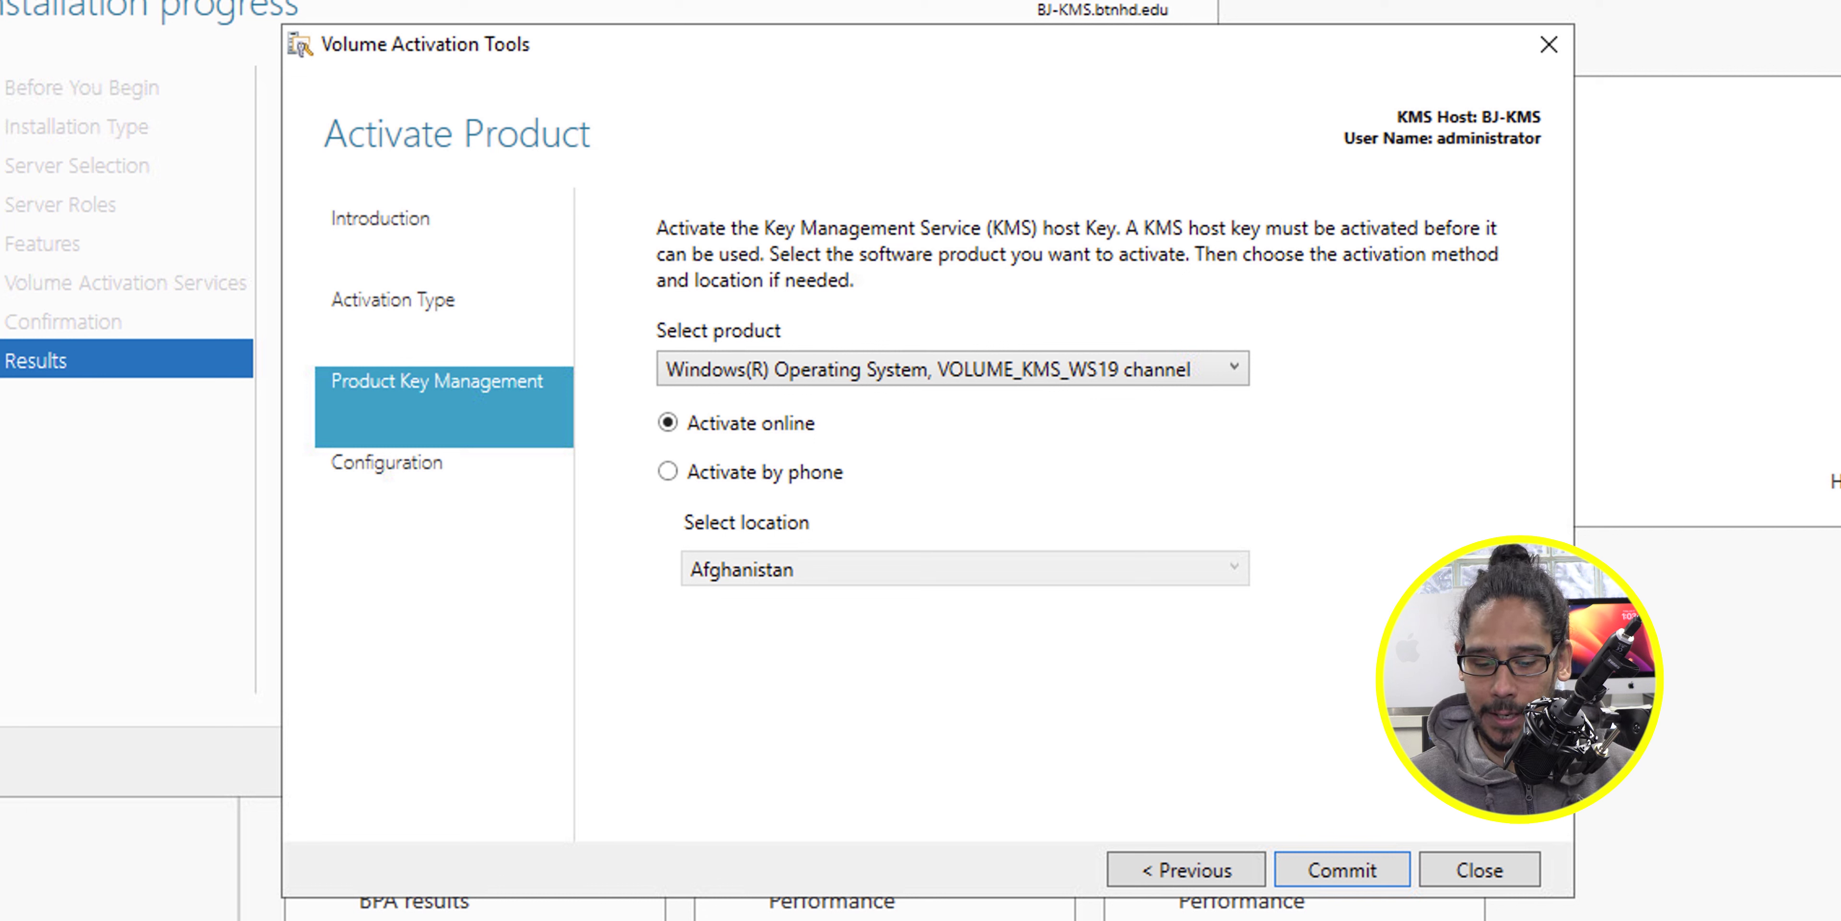
key("Return")
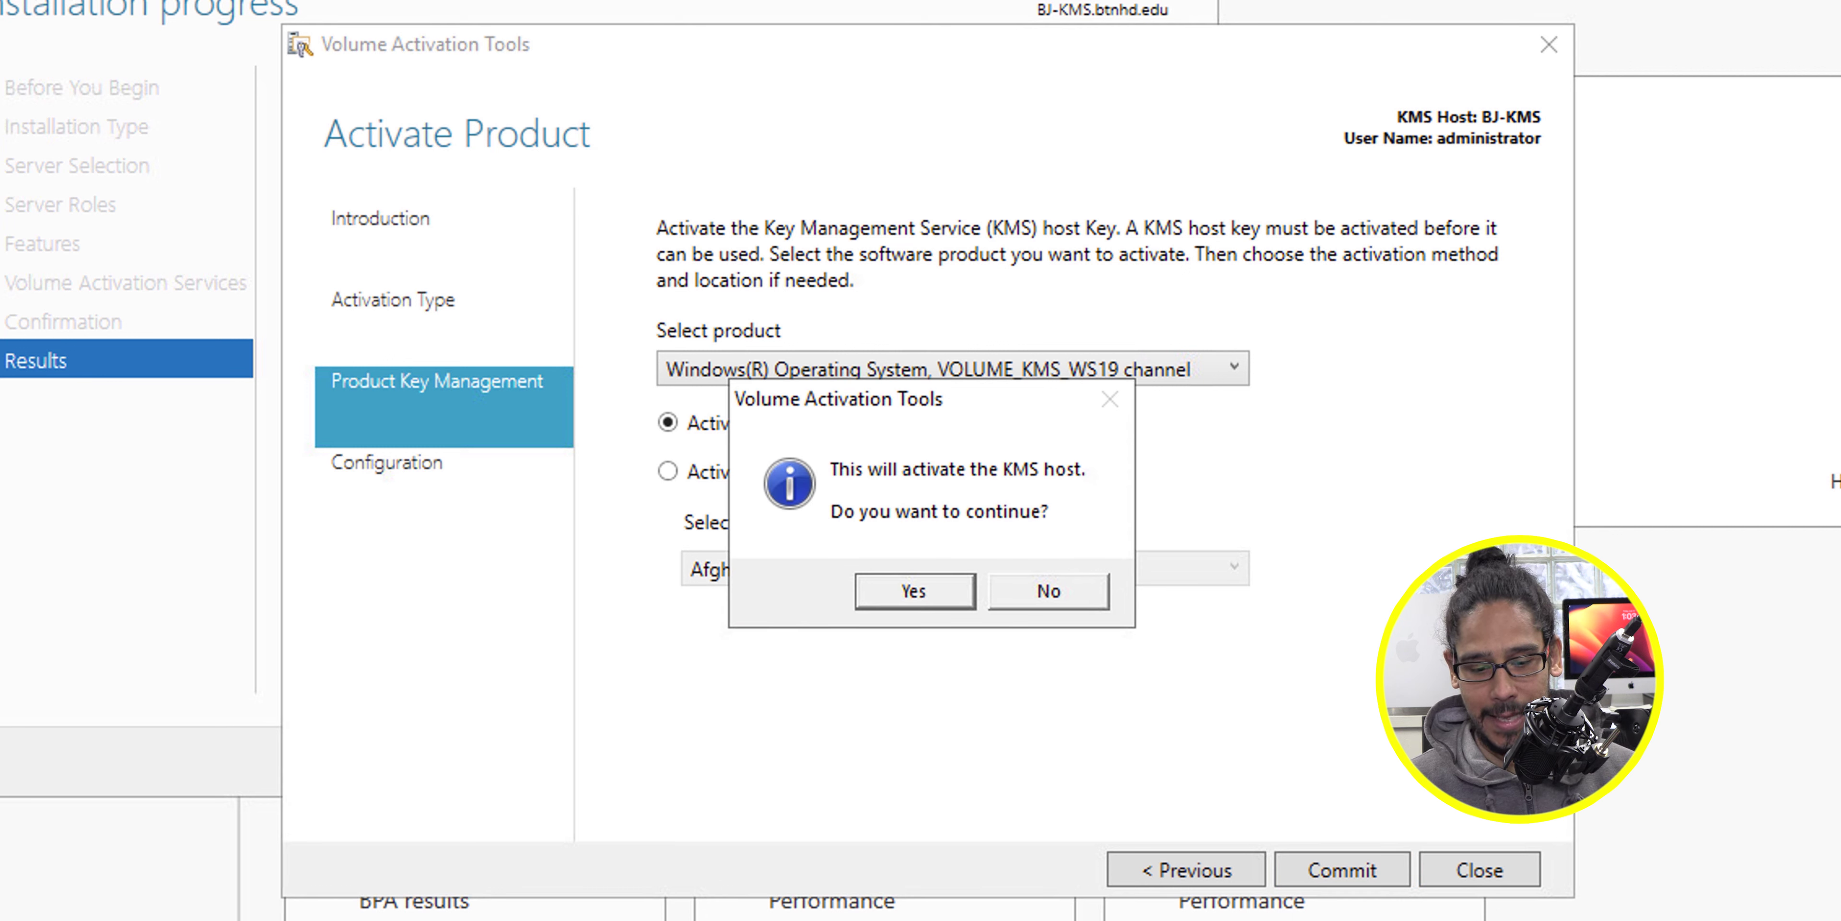
key("Return")
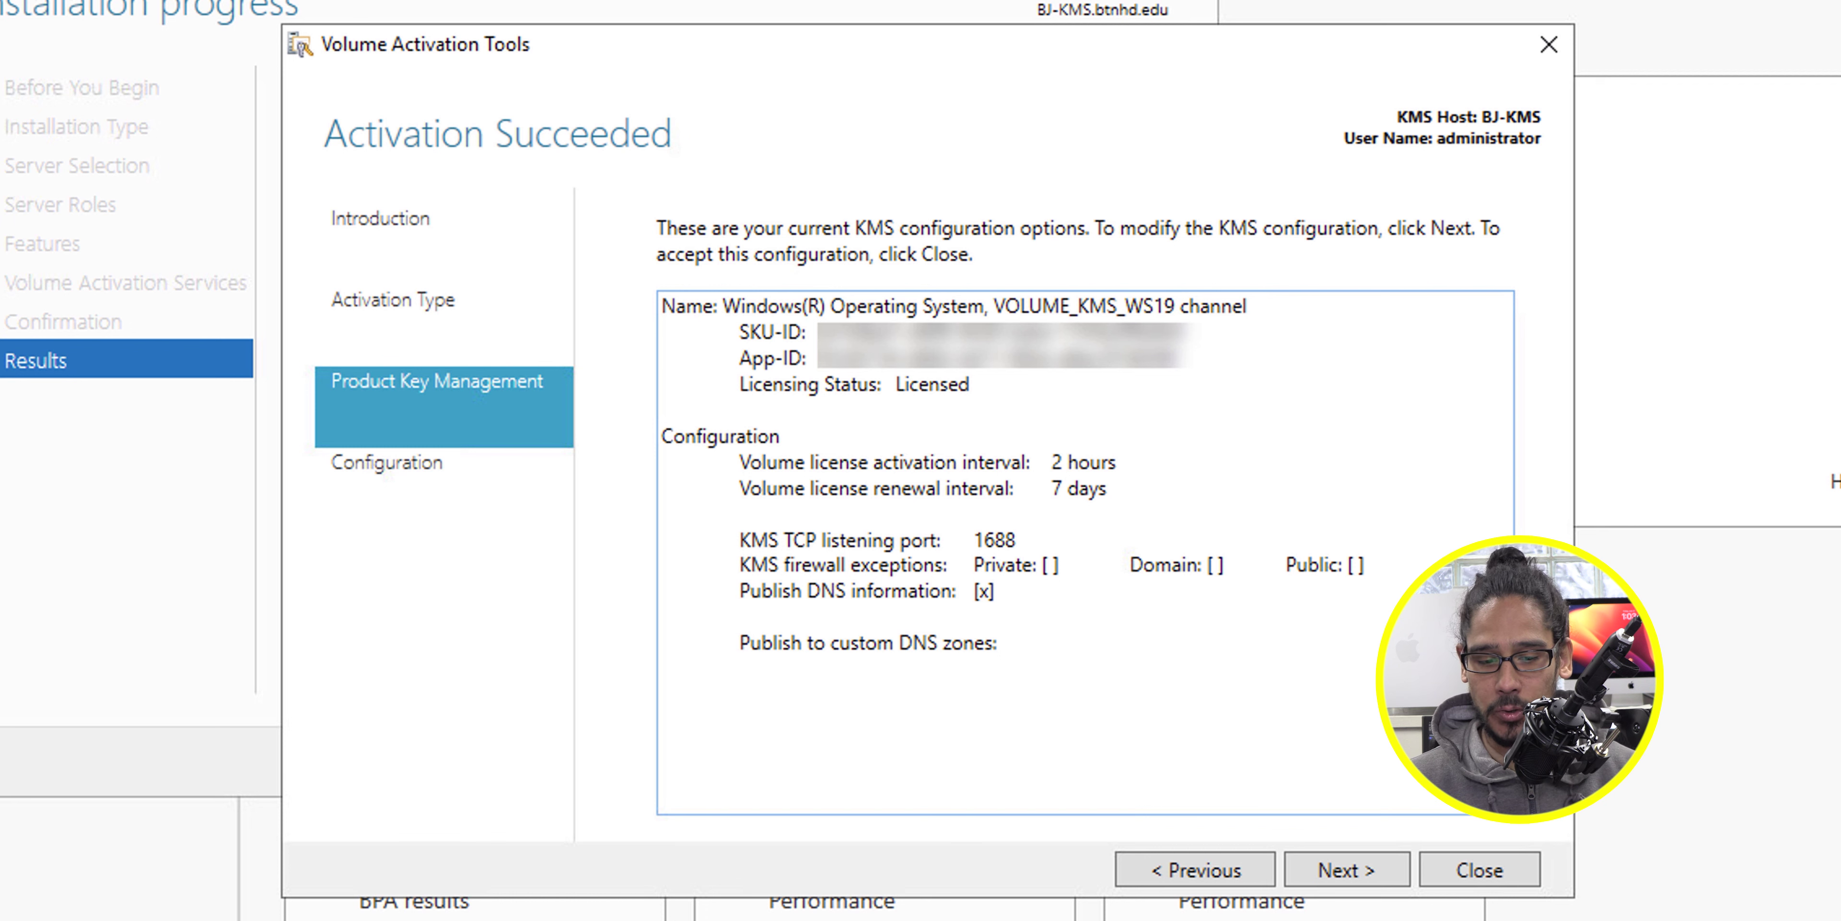
Commit the KMS configuration with a 2-hour activation interval, 7-day renewal interval, port 1688, Private, Domain and Public firewall exceptions, and published DNS records
left_click(1346, 870)
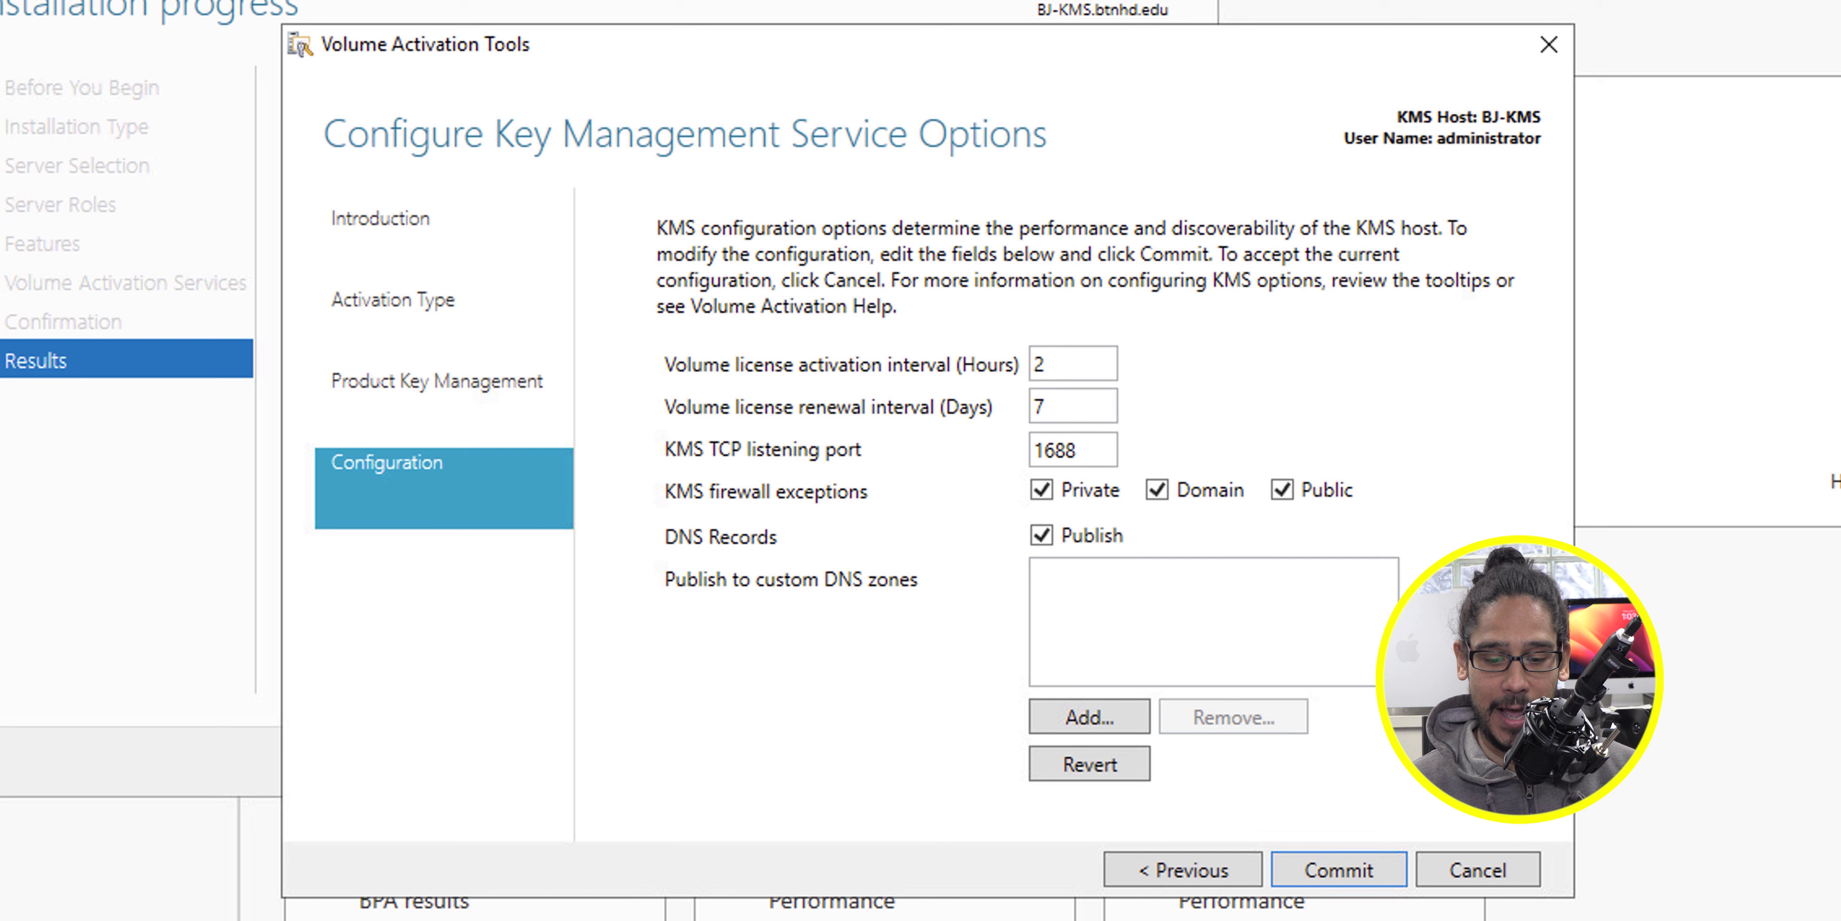
key("Return")
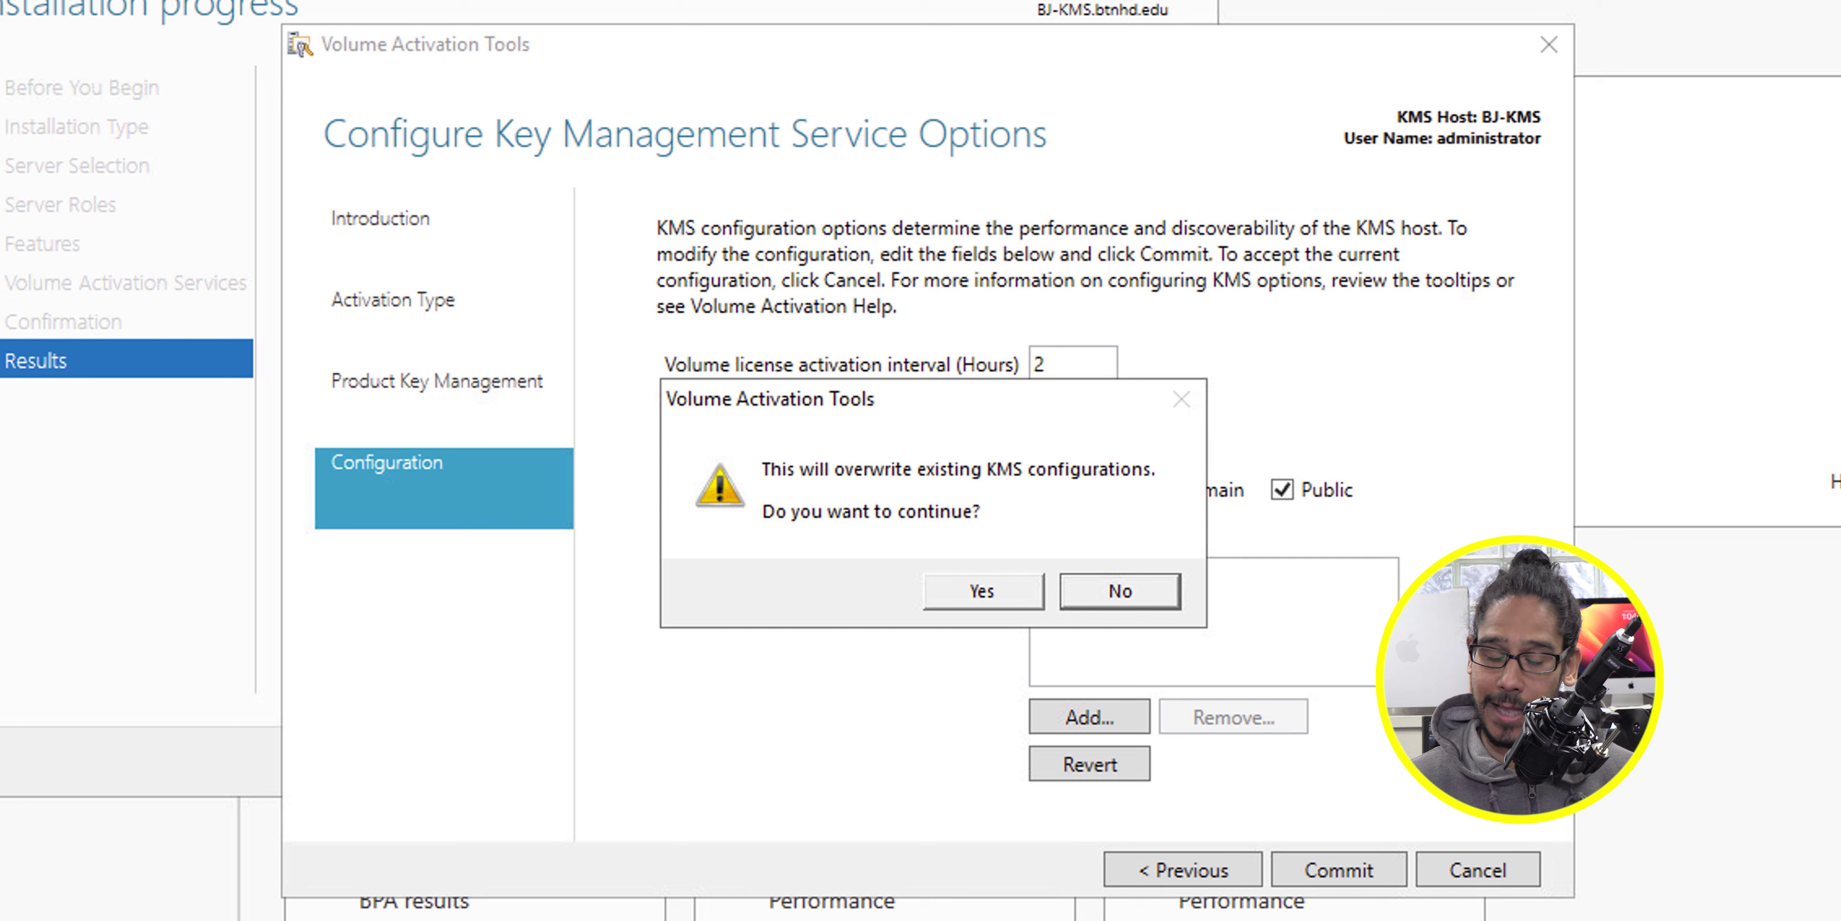
key("y")
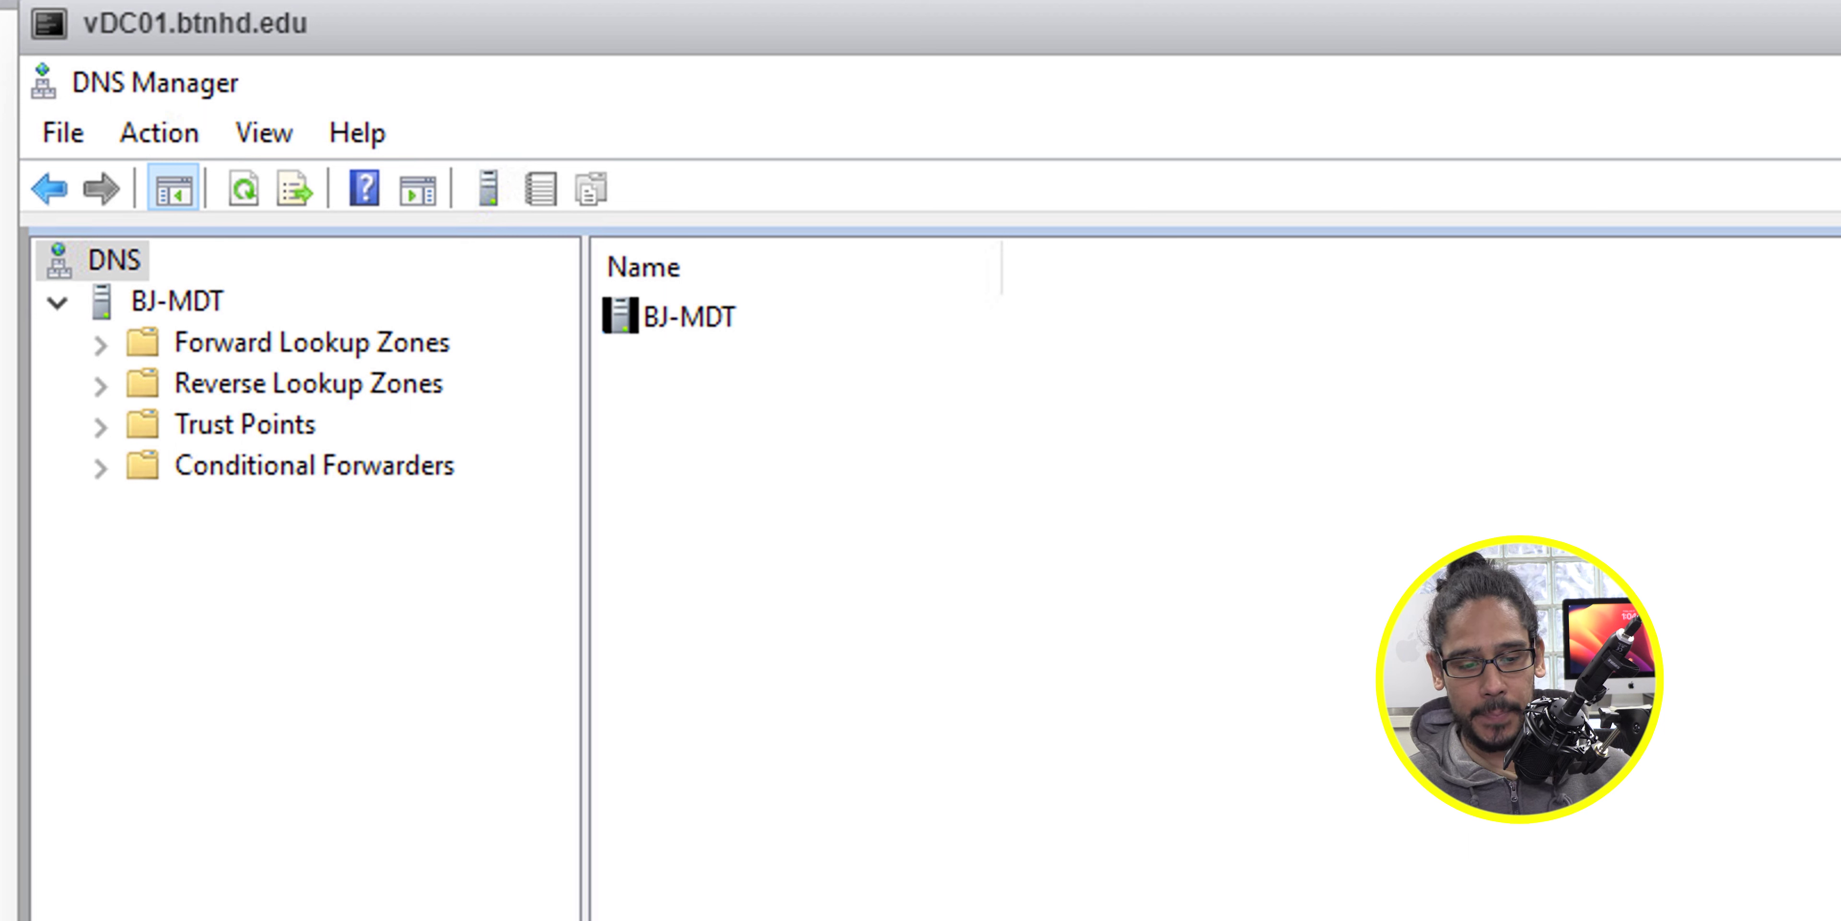
In DNS Manager on vDC01, open the _VLMCS service record in the _tcp folder of the btnhd.edu forward lookup zone
double_click(311, 343)
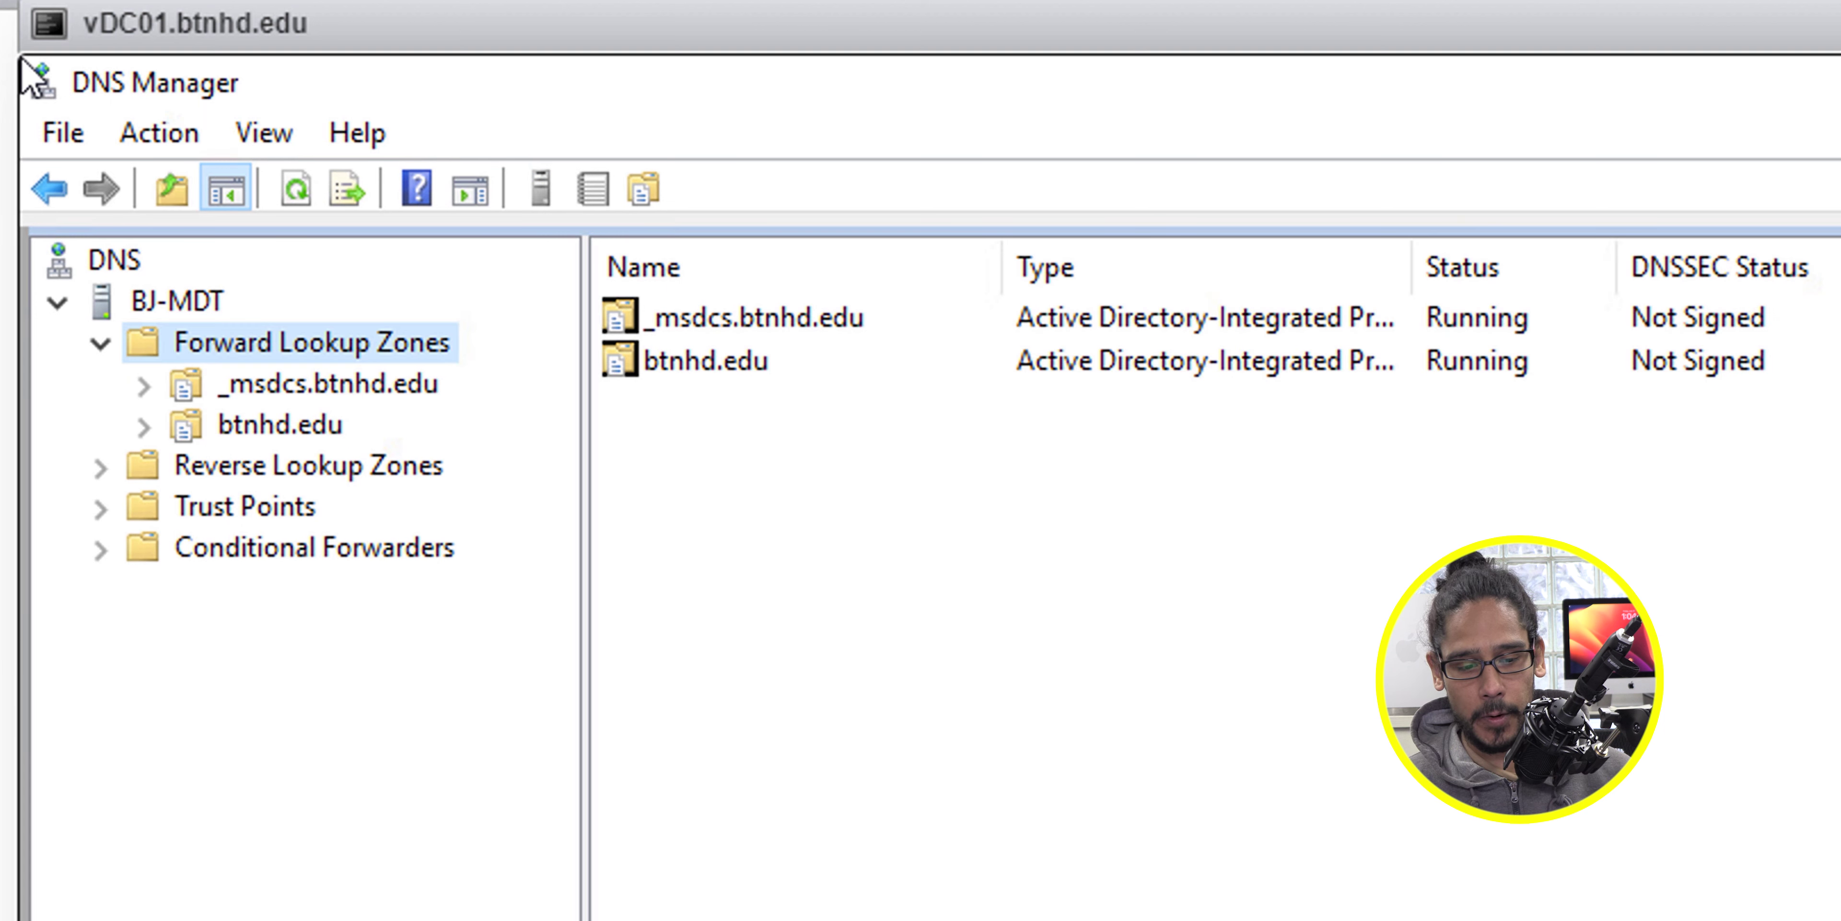
double_click(280, 425)
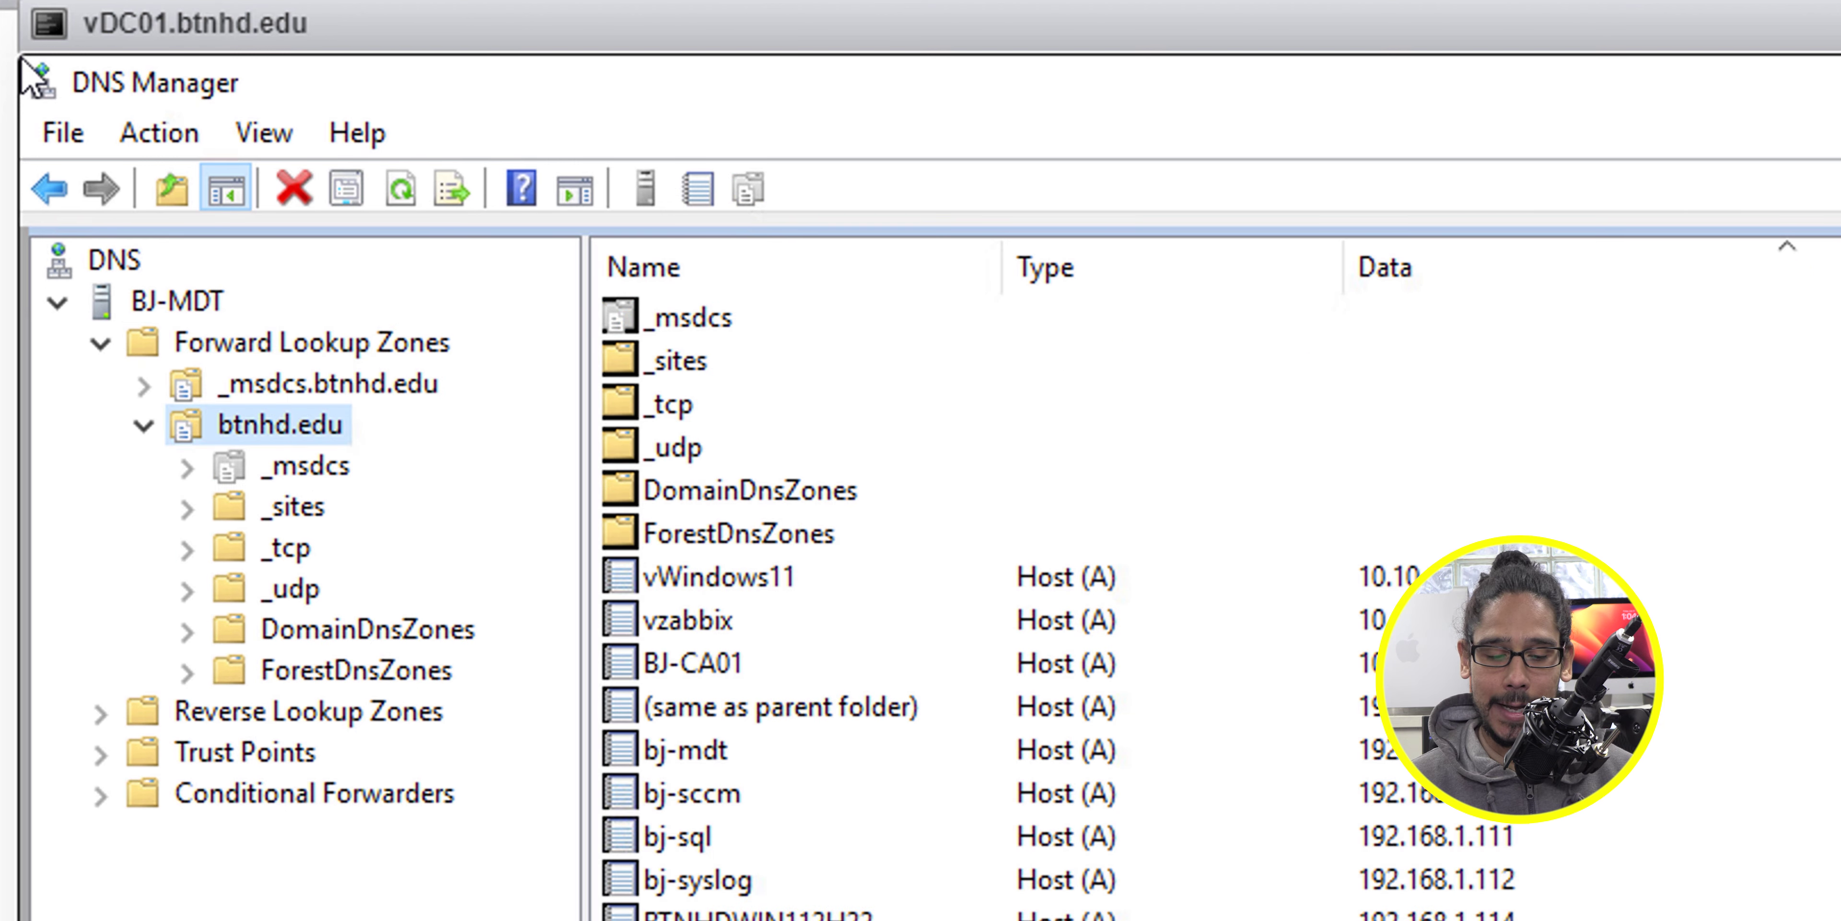
left_click(285, 548)
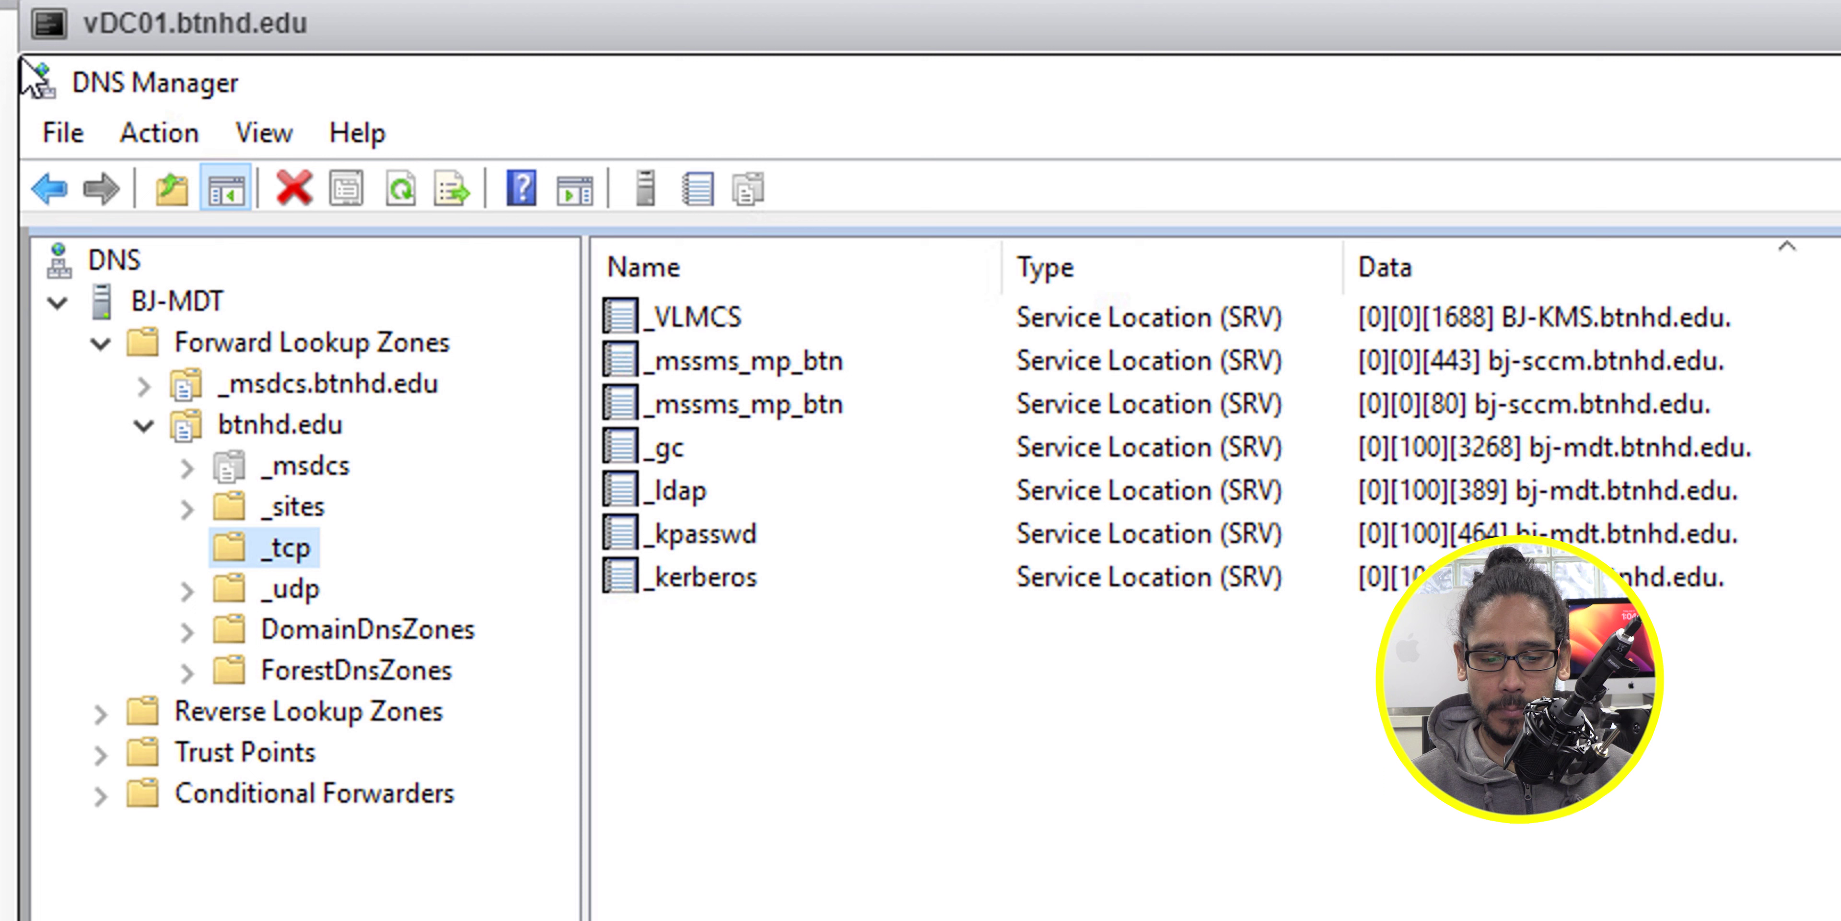
left_click(692, 317)
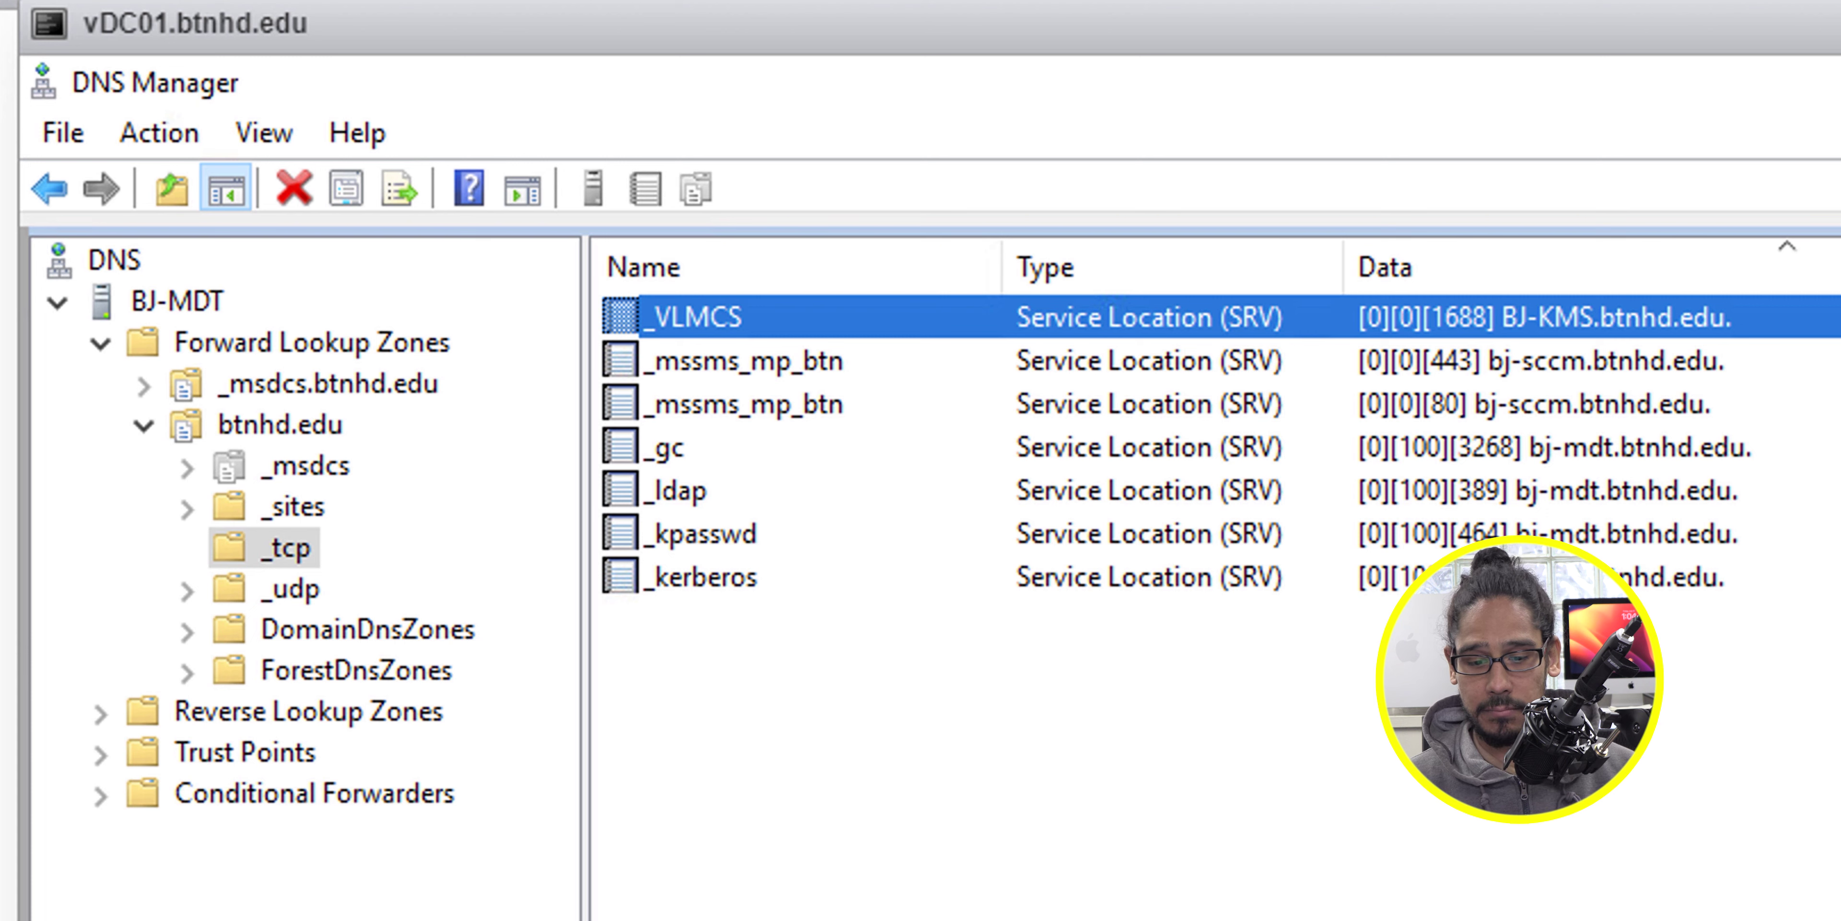
key("Return")
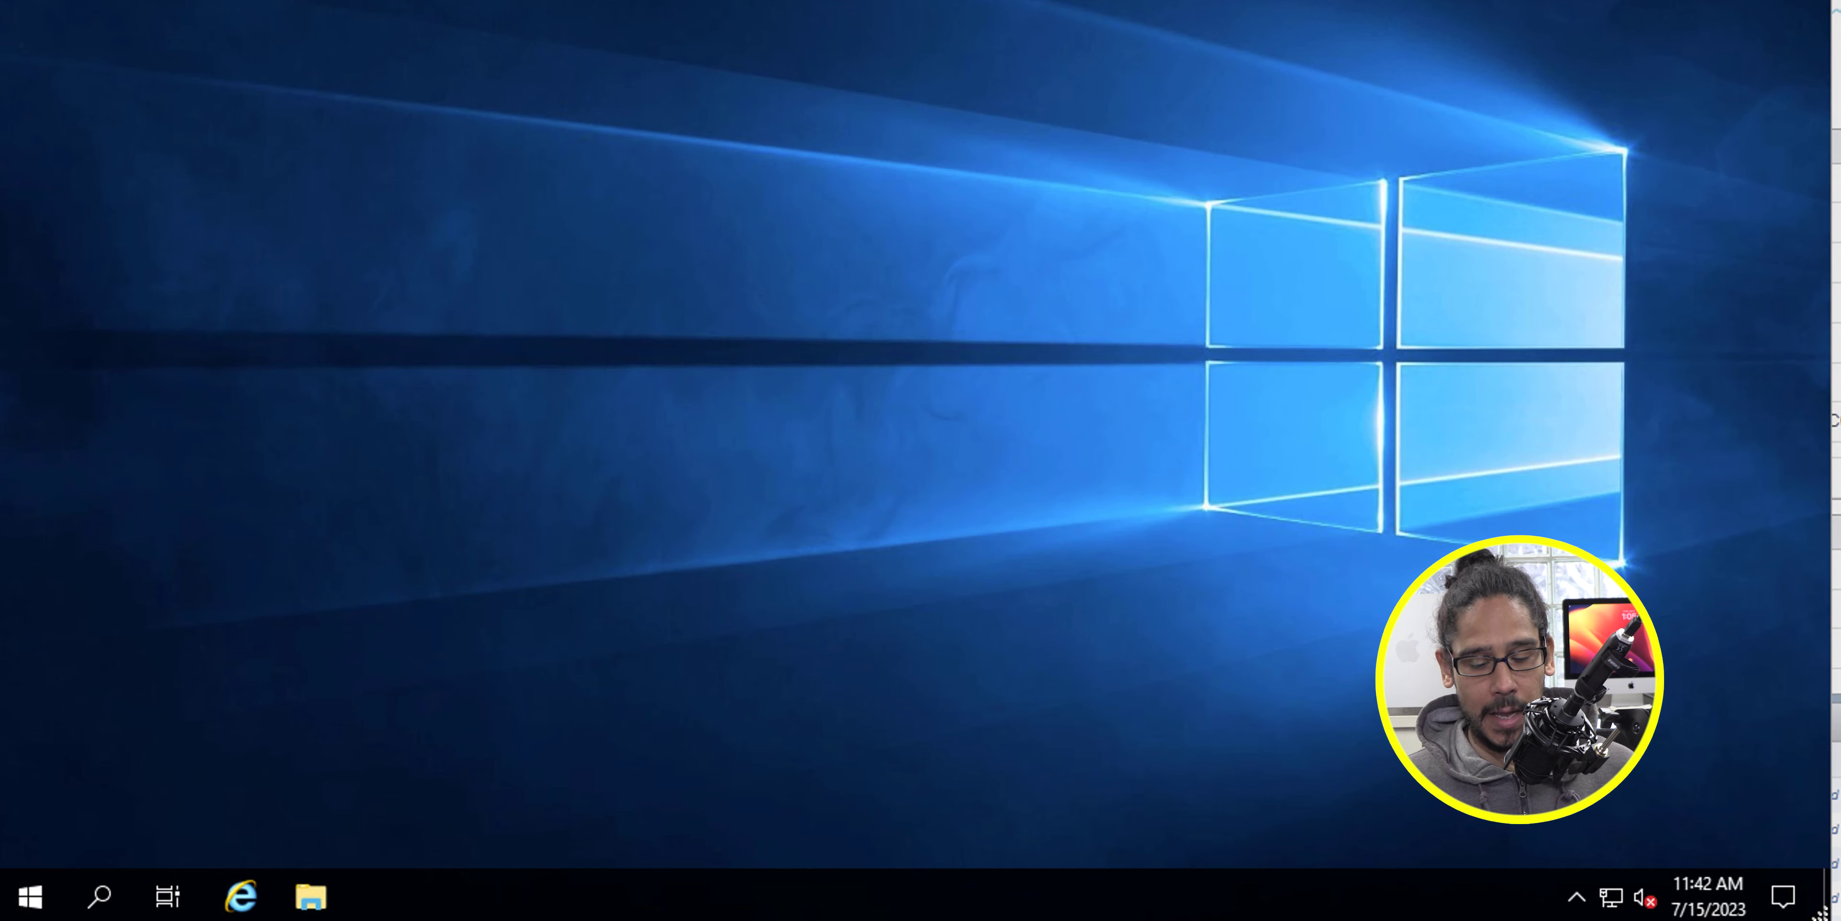
Open Command Prompt as administrator on the KMS server and show the detailed licence information with slmgr.vbs /dlv
key("super")
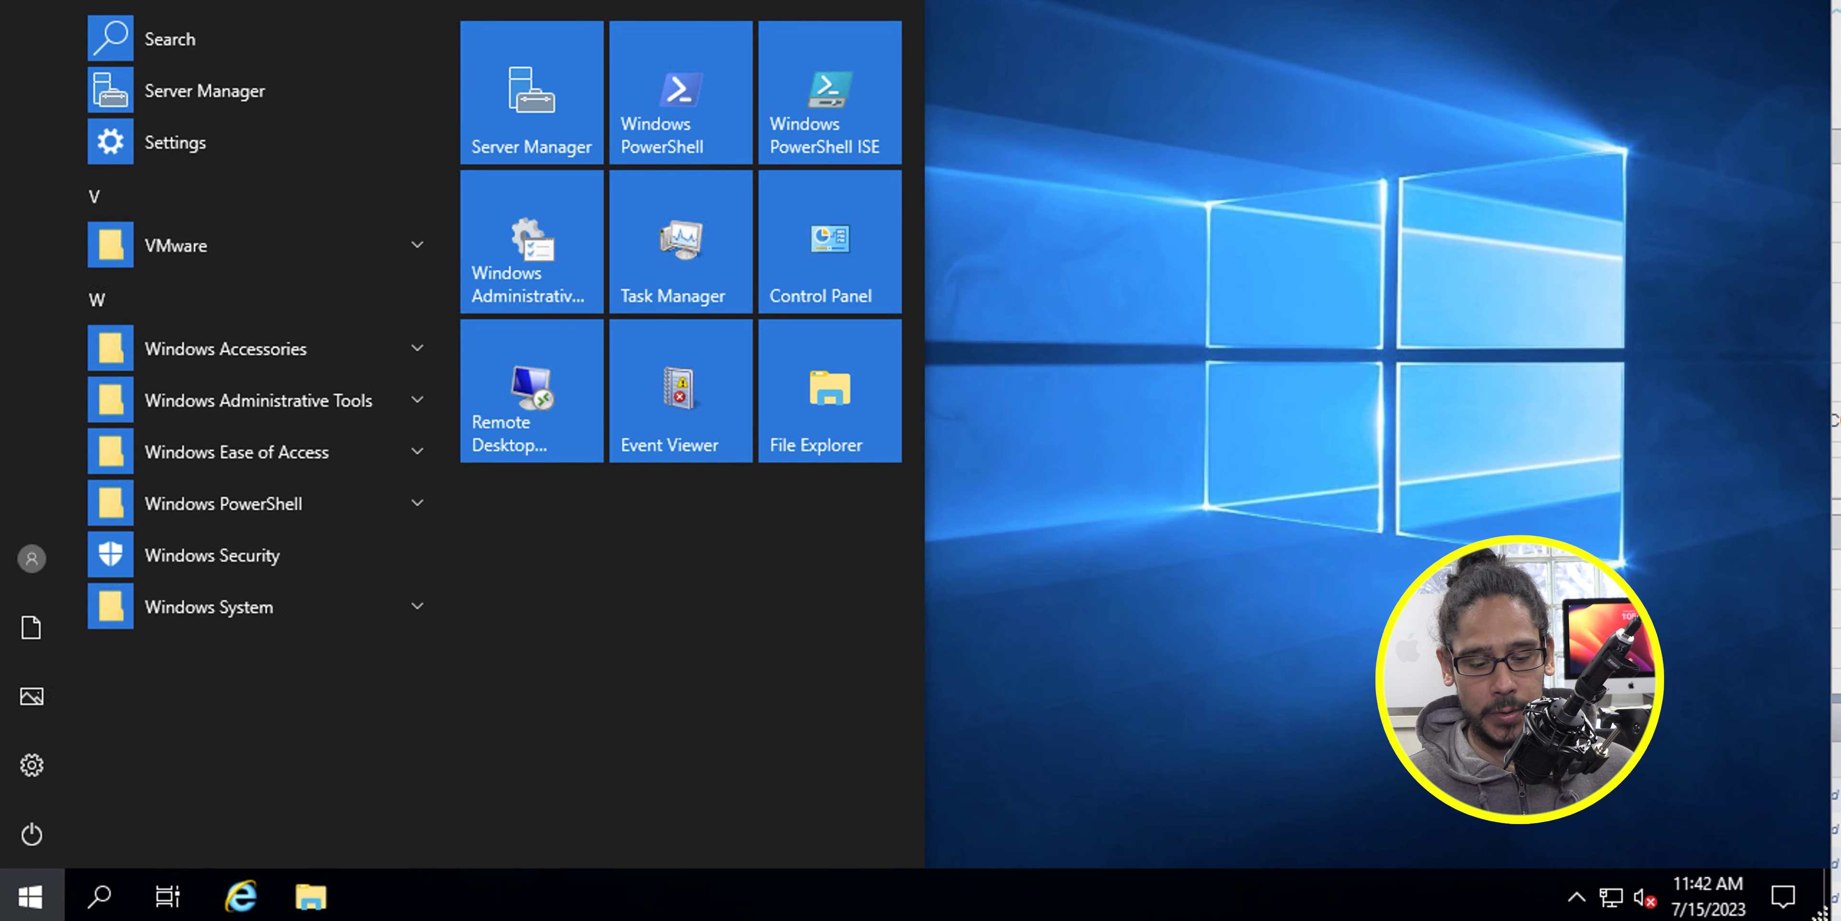
type("cmd")
right_click(309, 112)
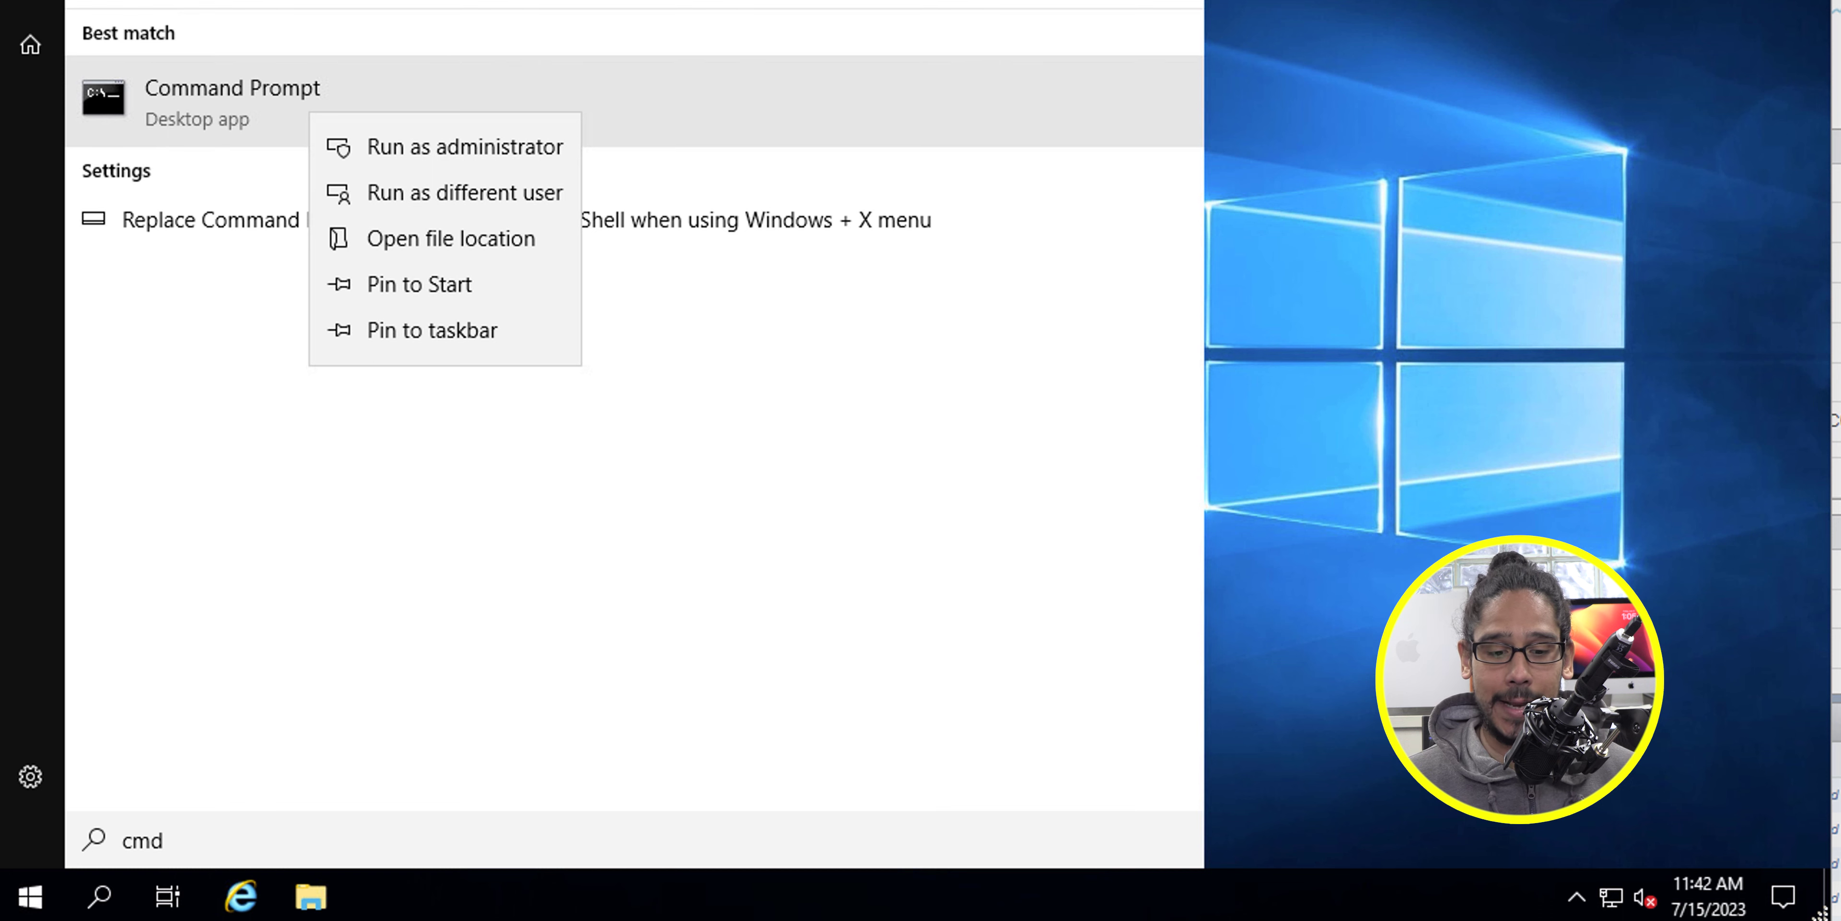
left_click(465, 147)
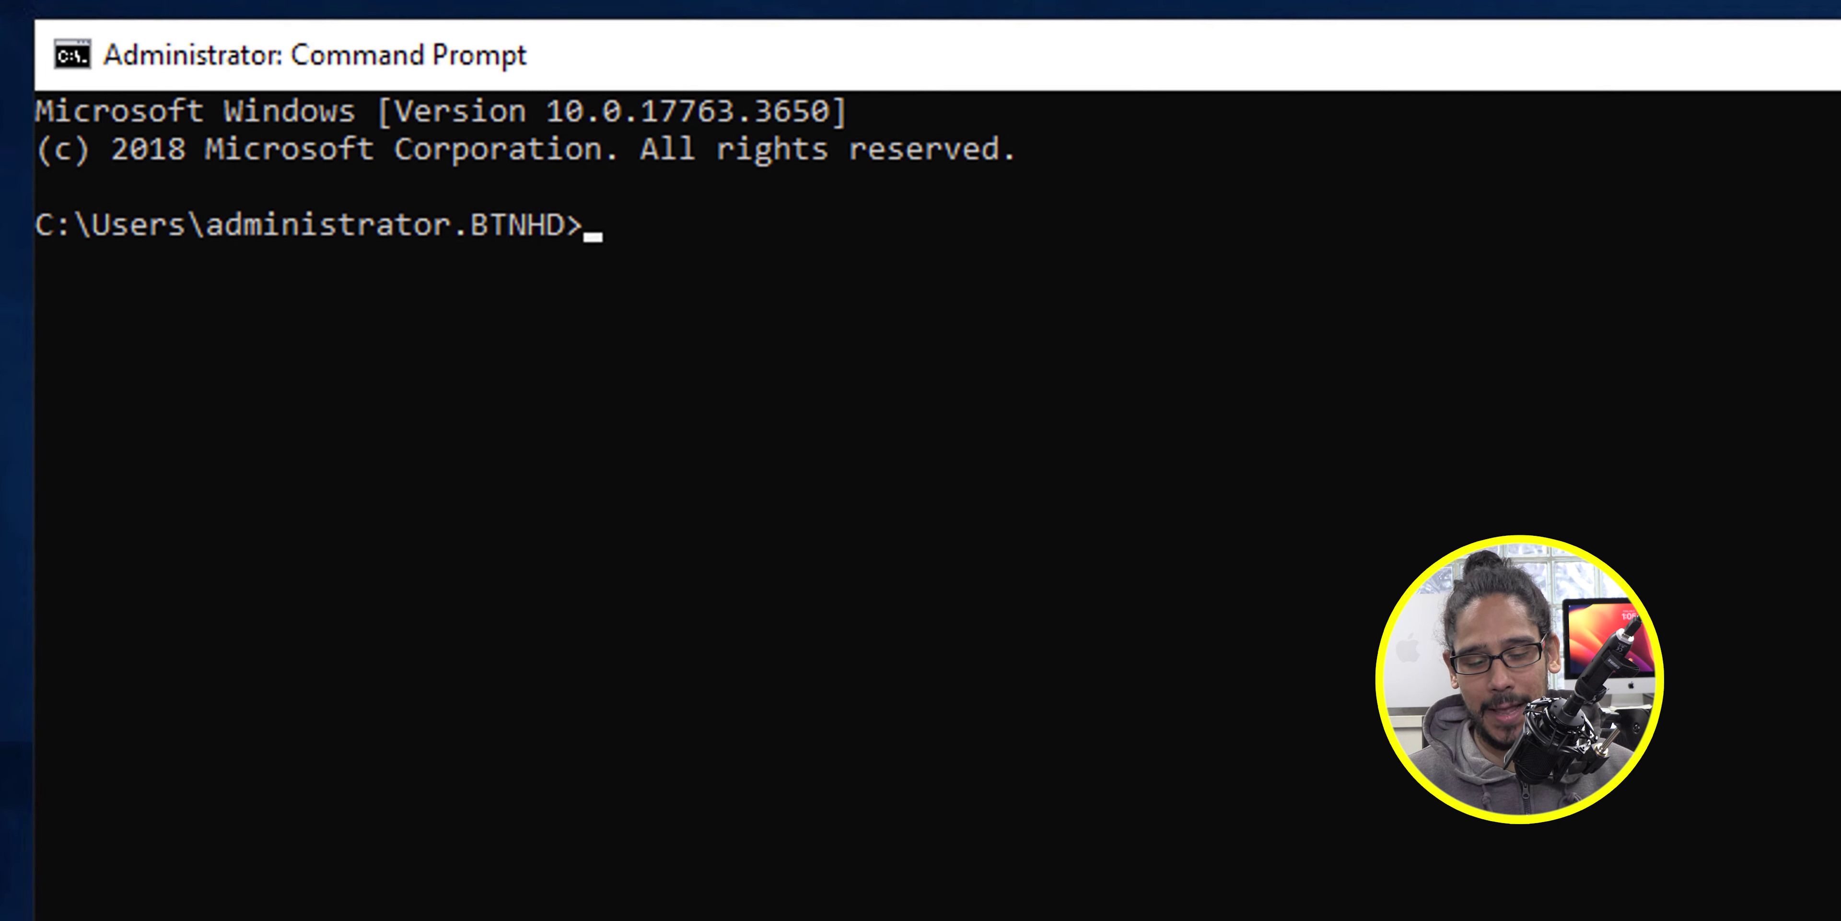
type("slmgr.vbs /dlv")
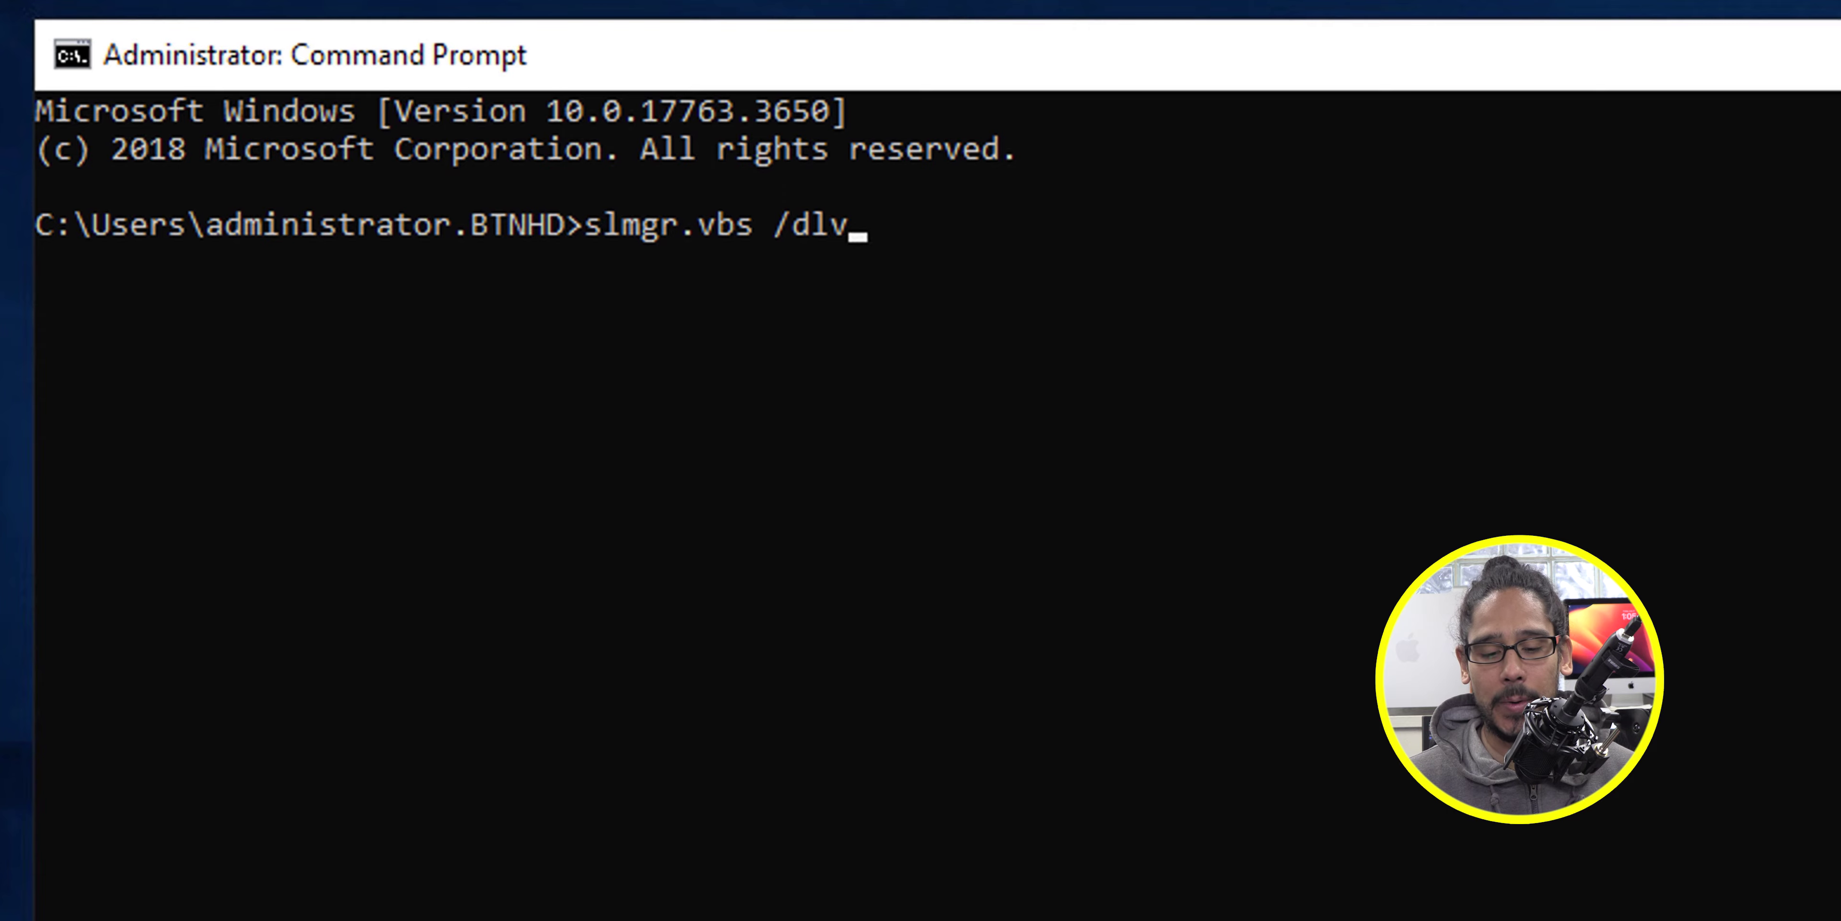
key("Return")
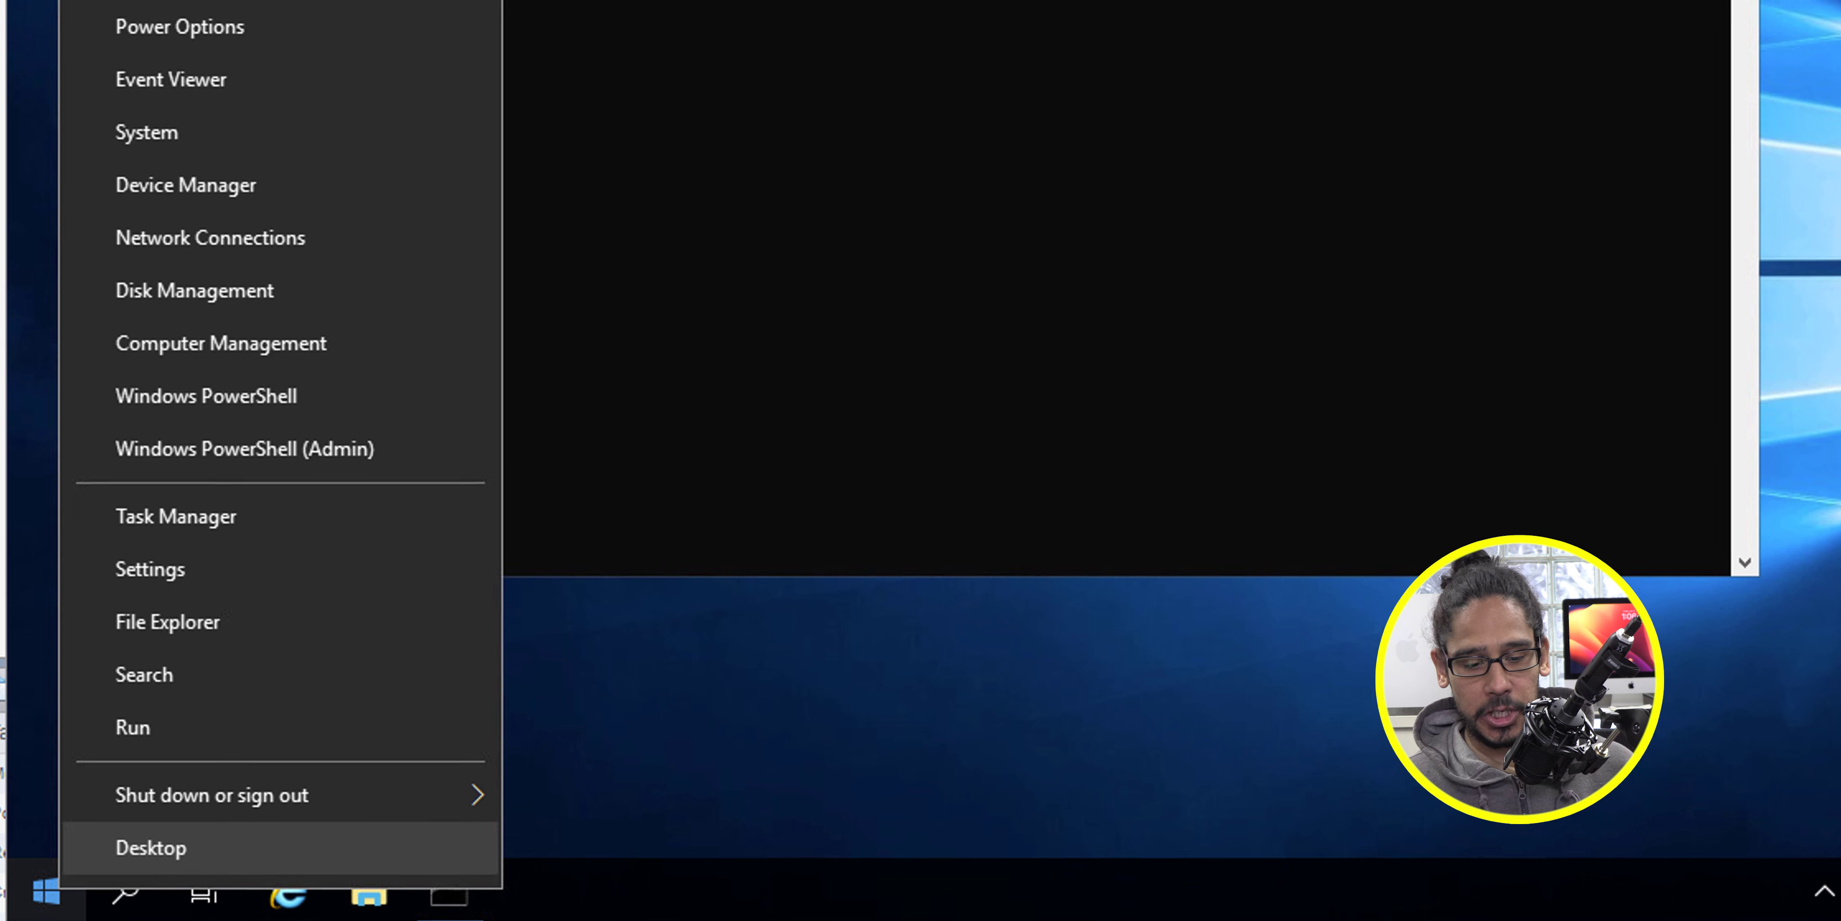
In Windows PowerShell as administrator, test the connection to bj-kms.btnhd.edu on port 1688 and list the TCP connections with get-nettcpconnection
key("a")
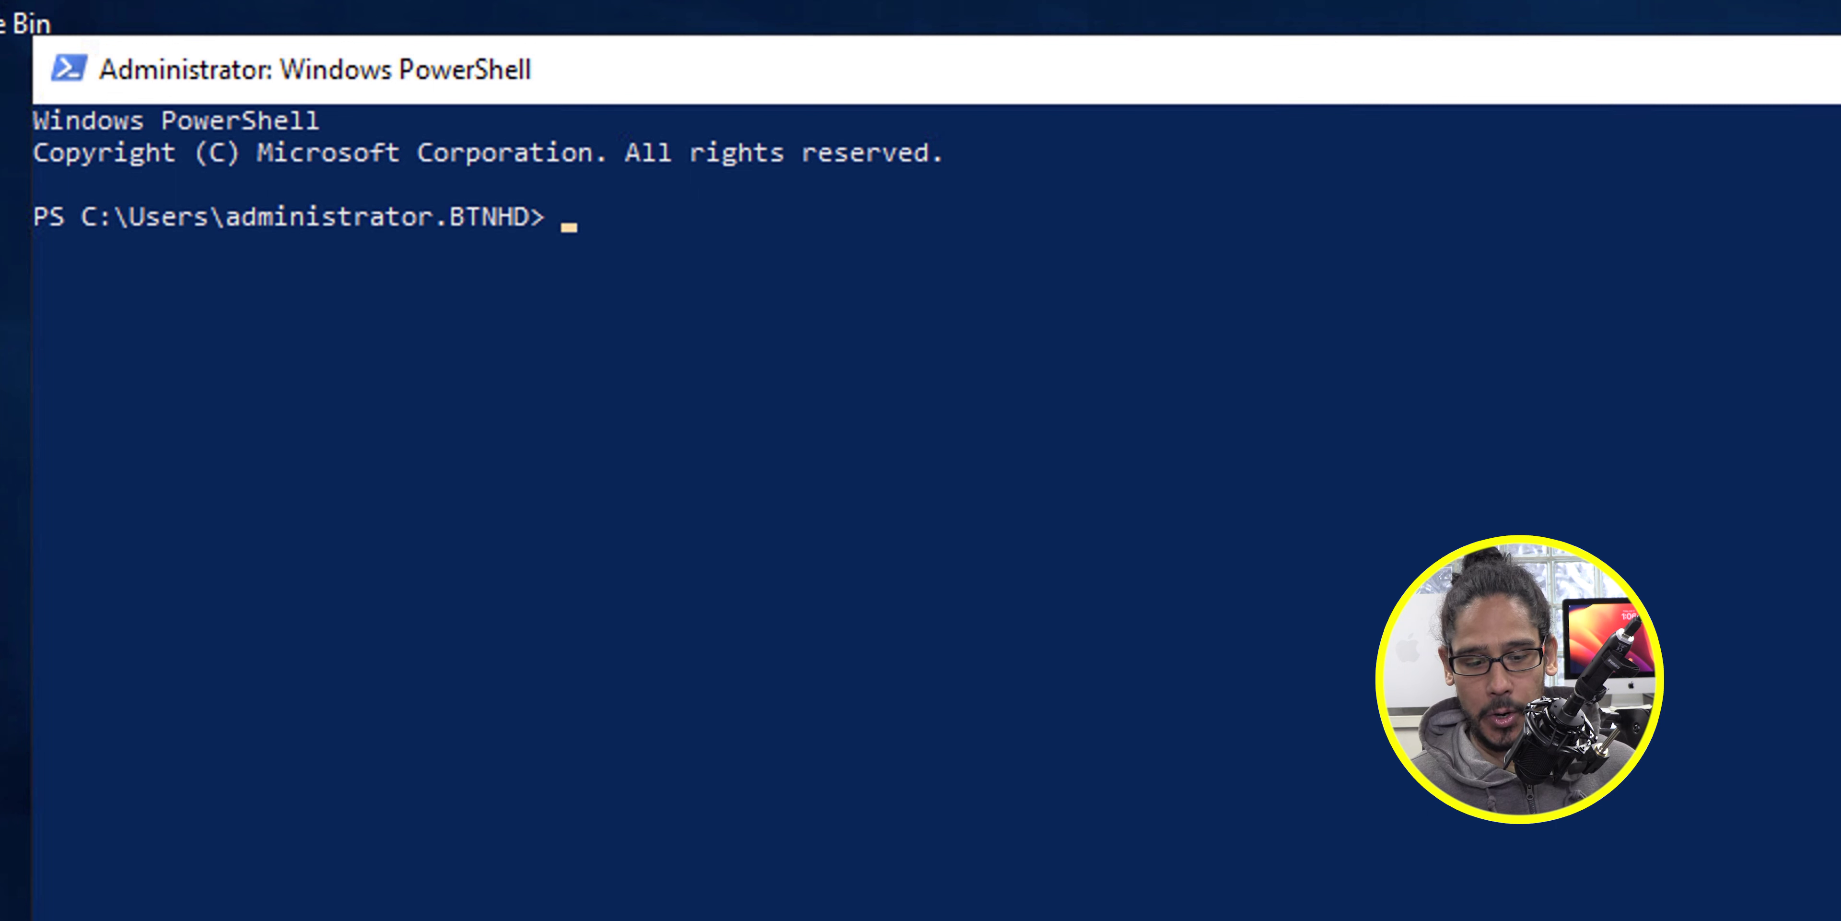
key("ctrl+v")
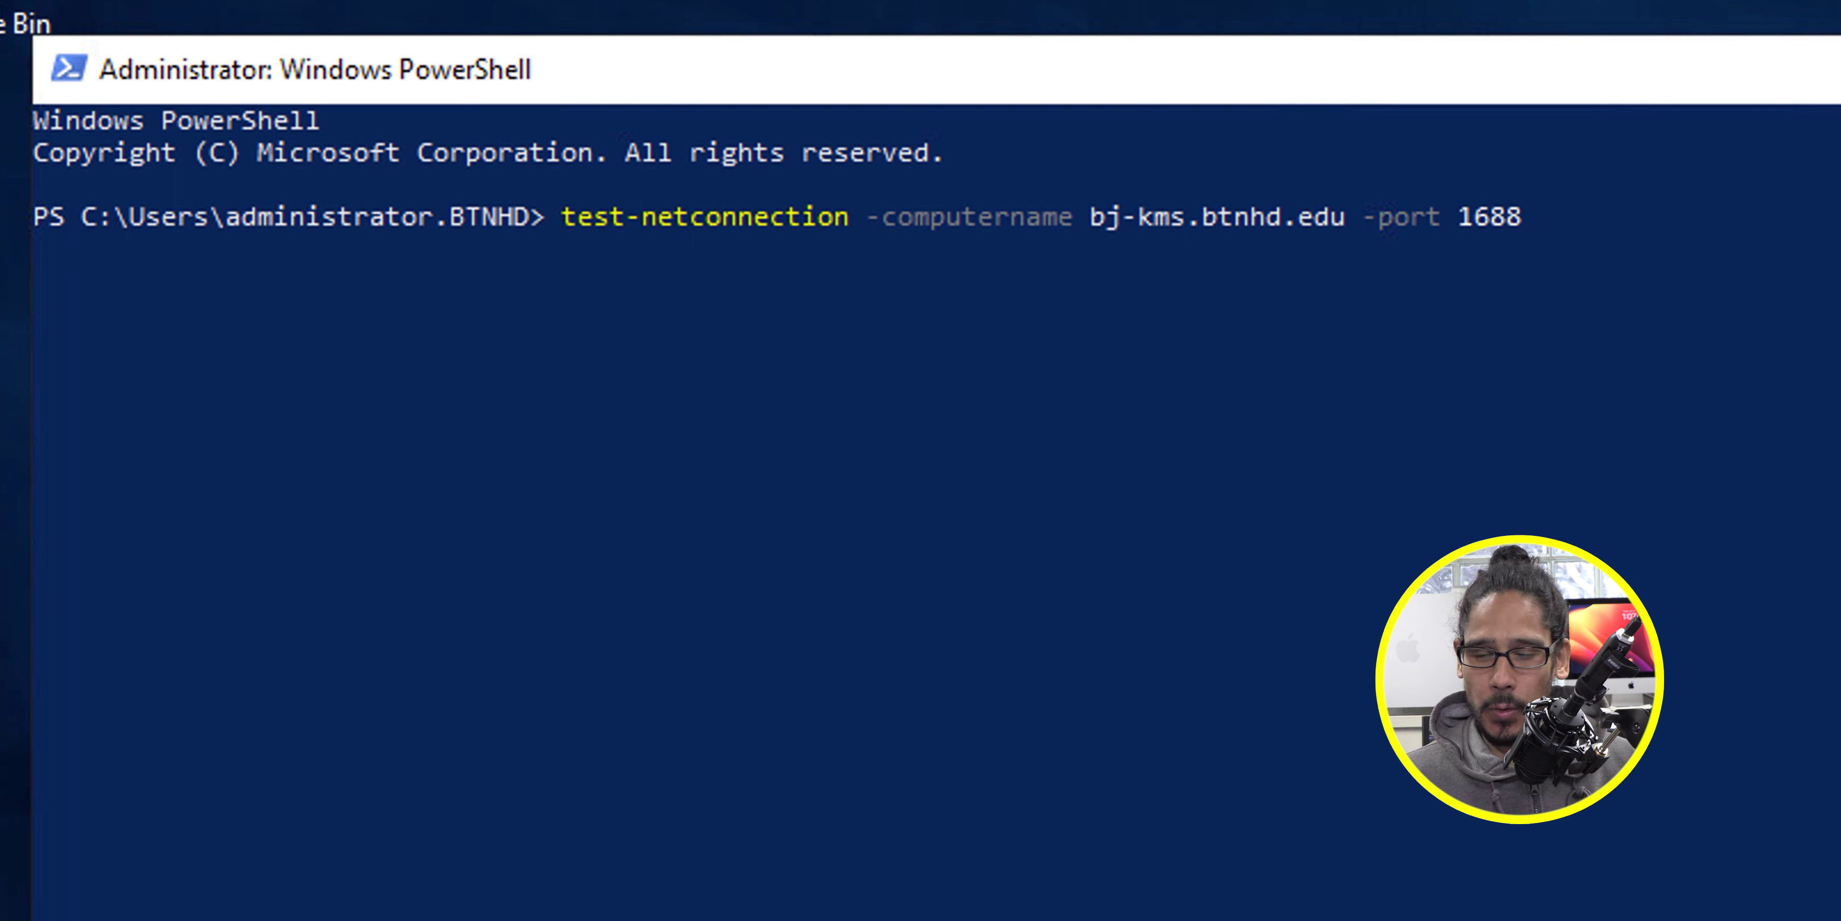
key("Return")
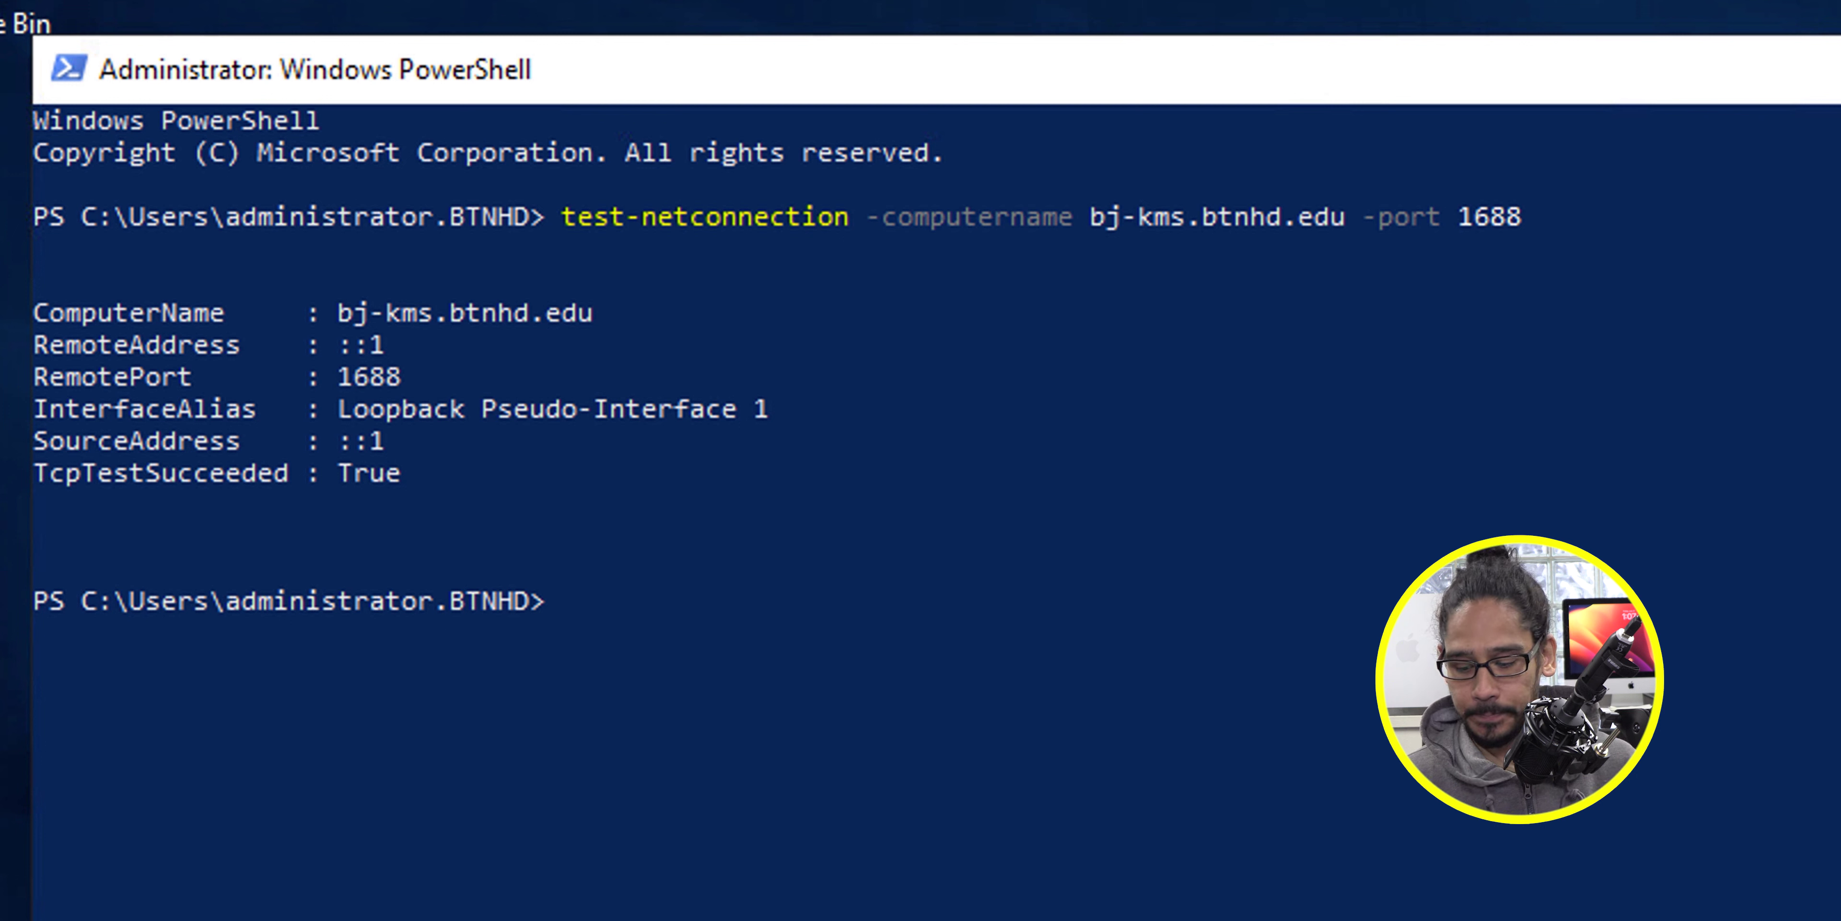
type("get-nettcpconnection")
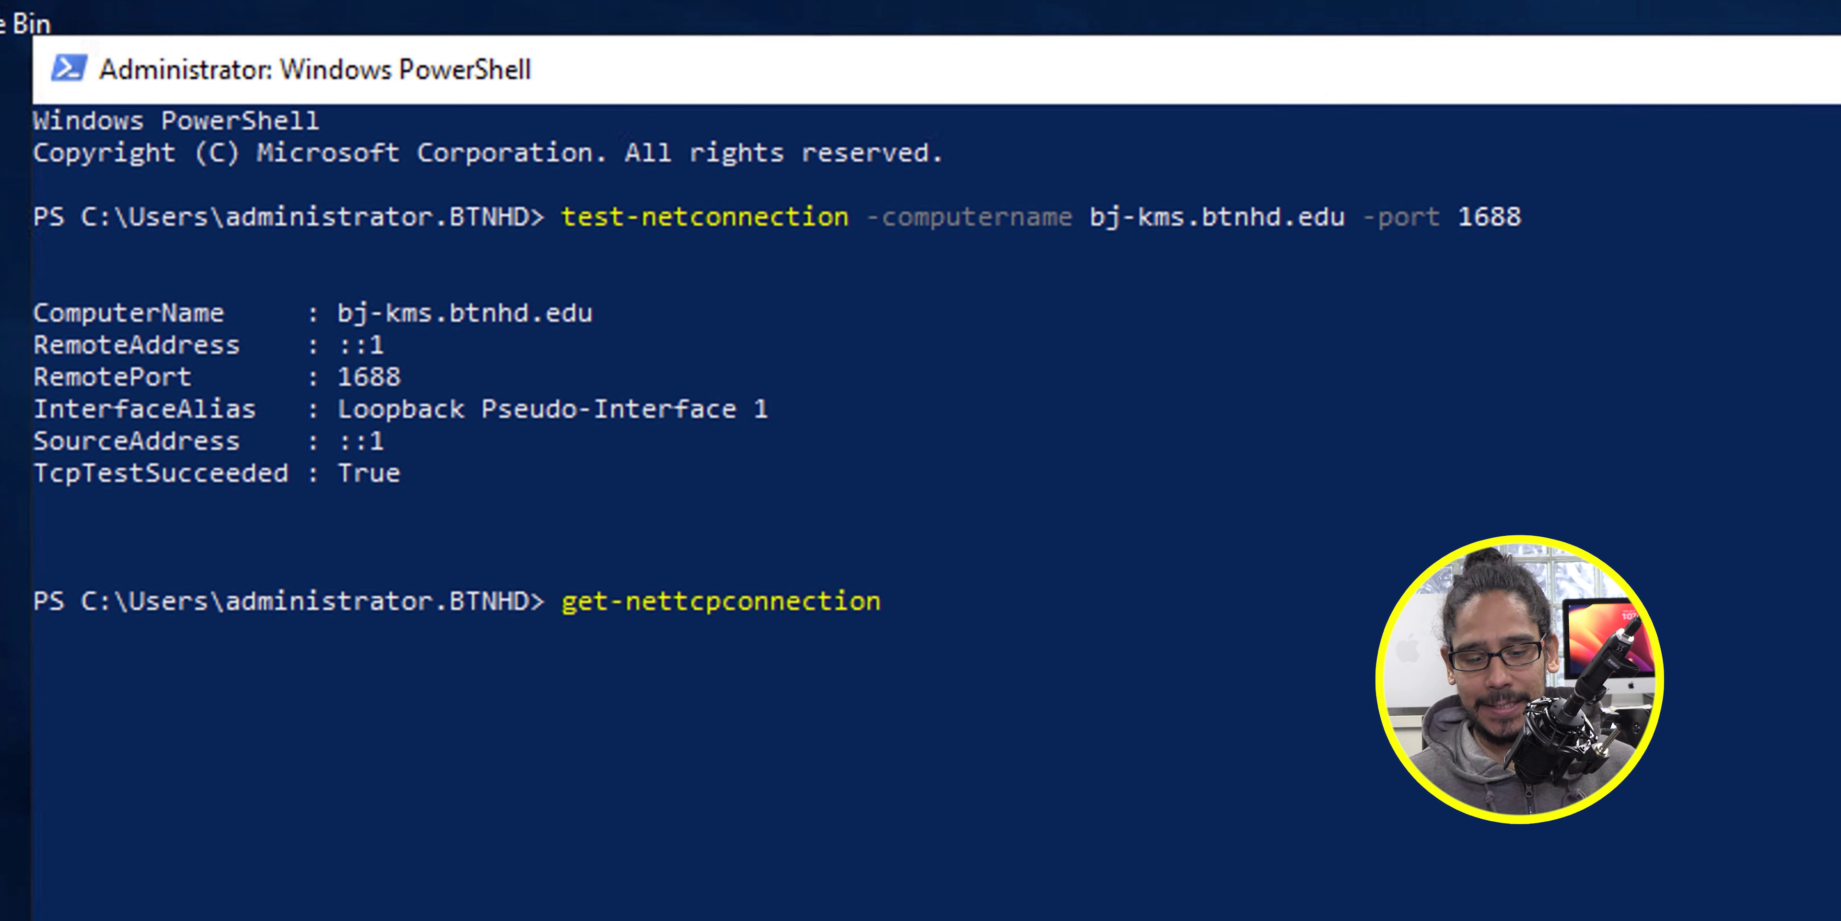
key("Return")
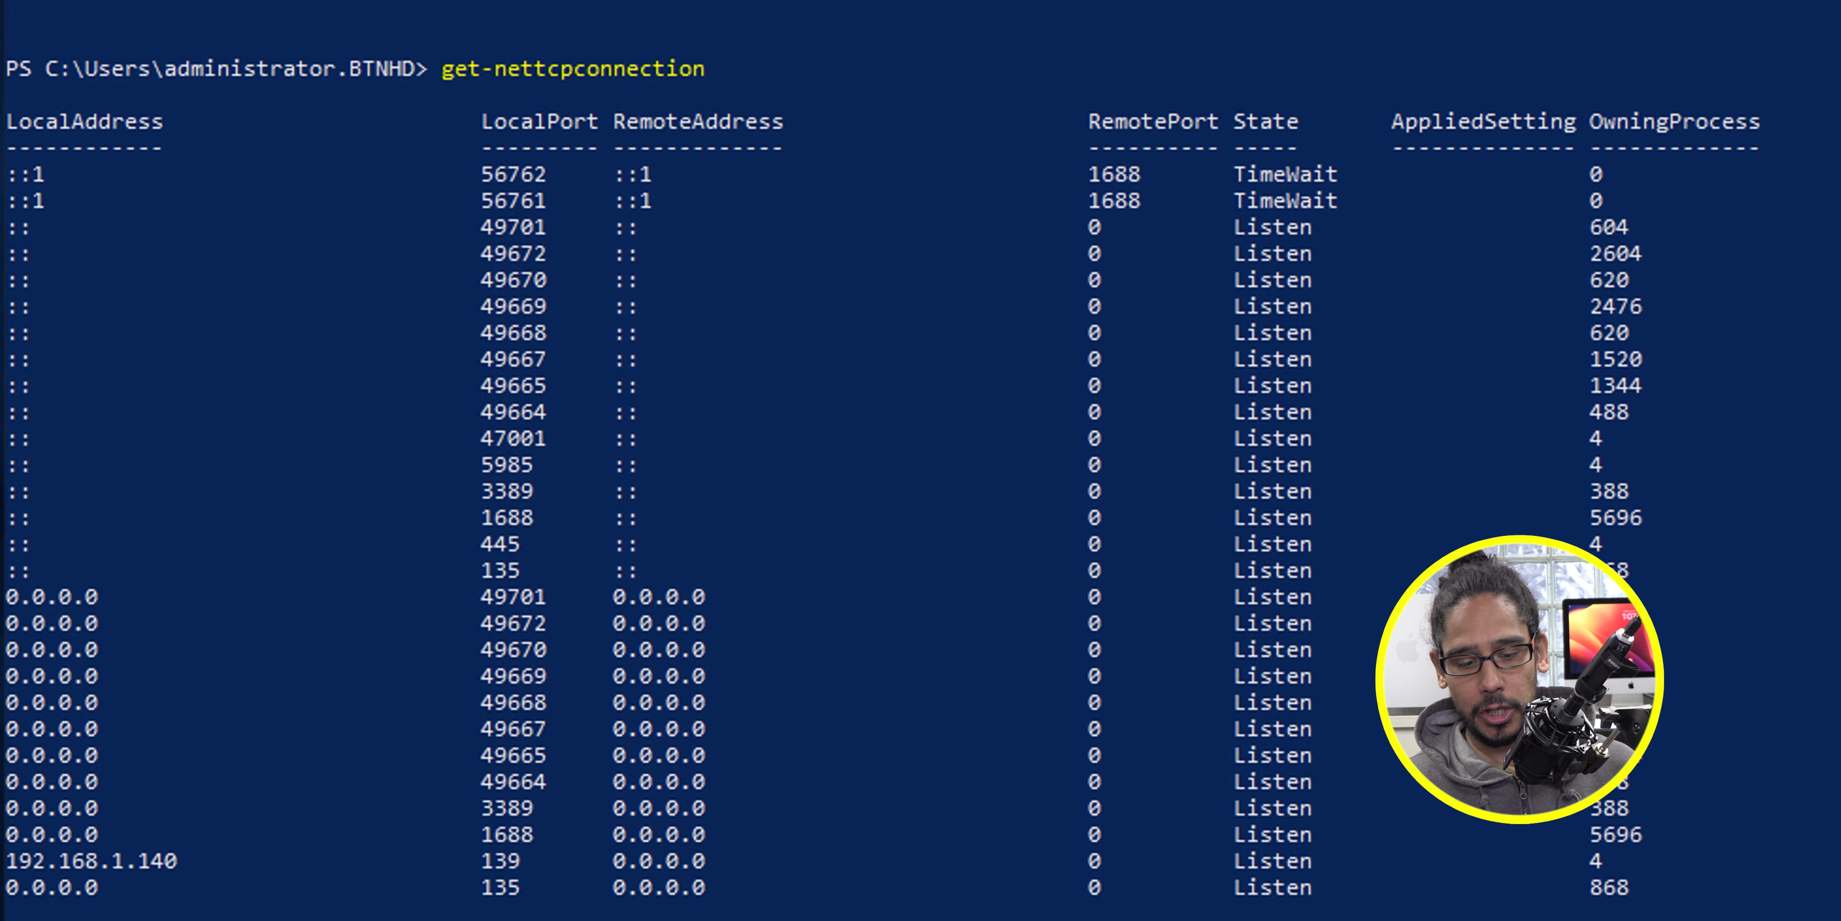